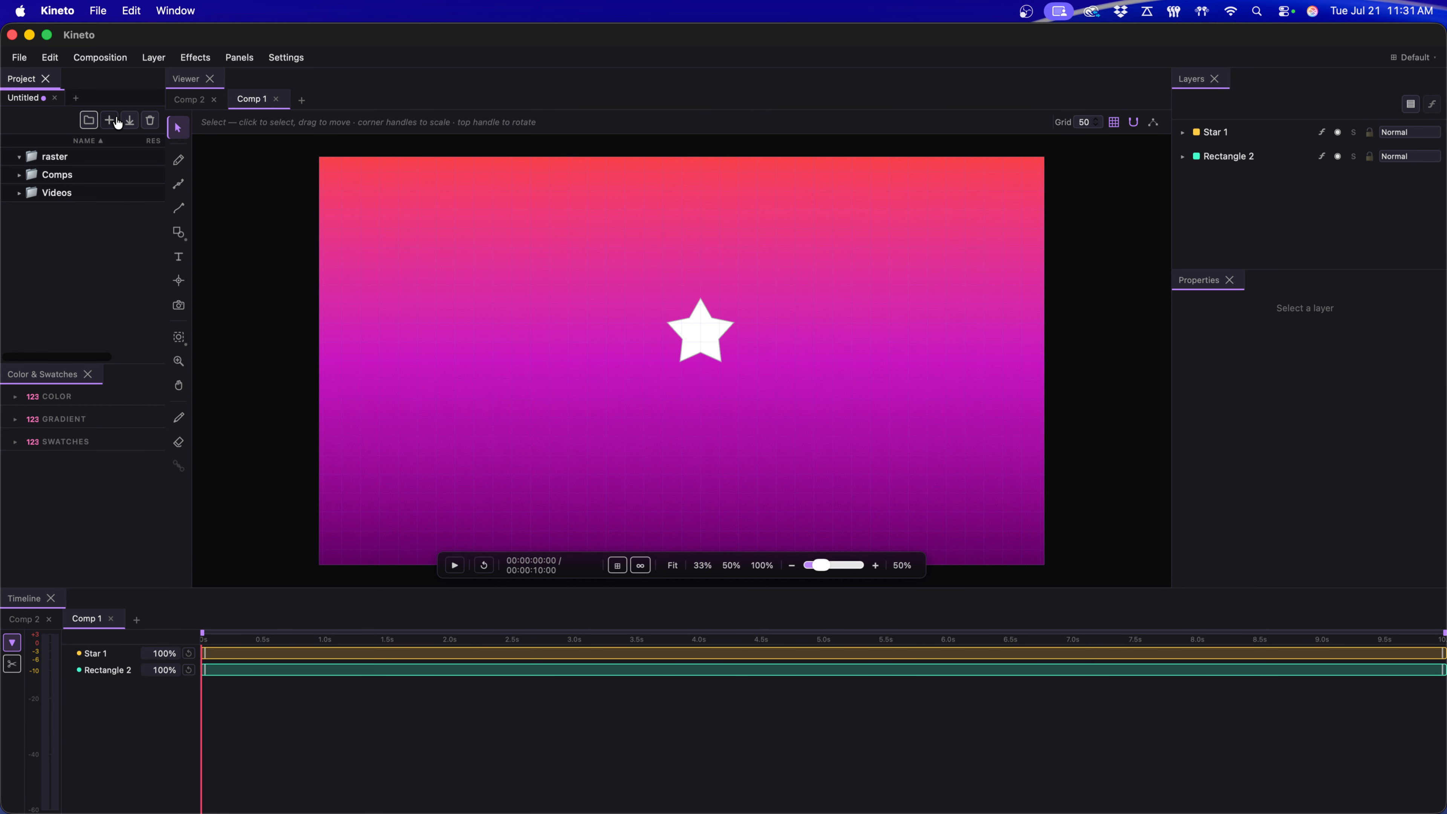
Create a new composition, dismiss the import, and delete the composition from the project.
click(113, 122)
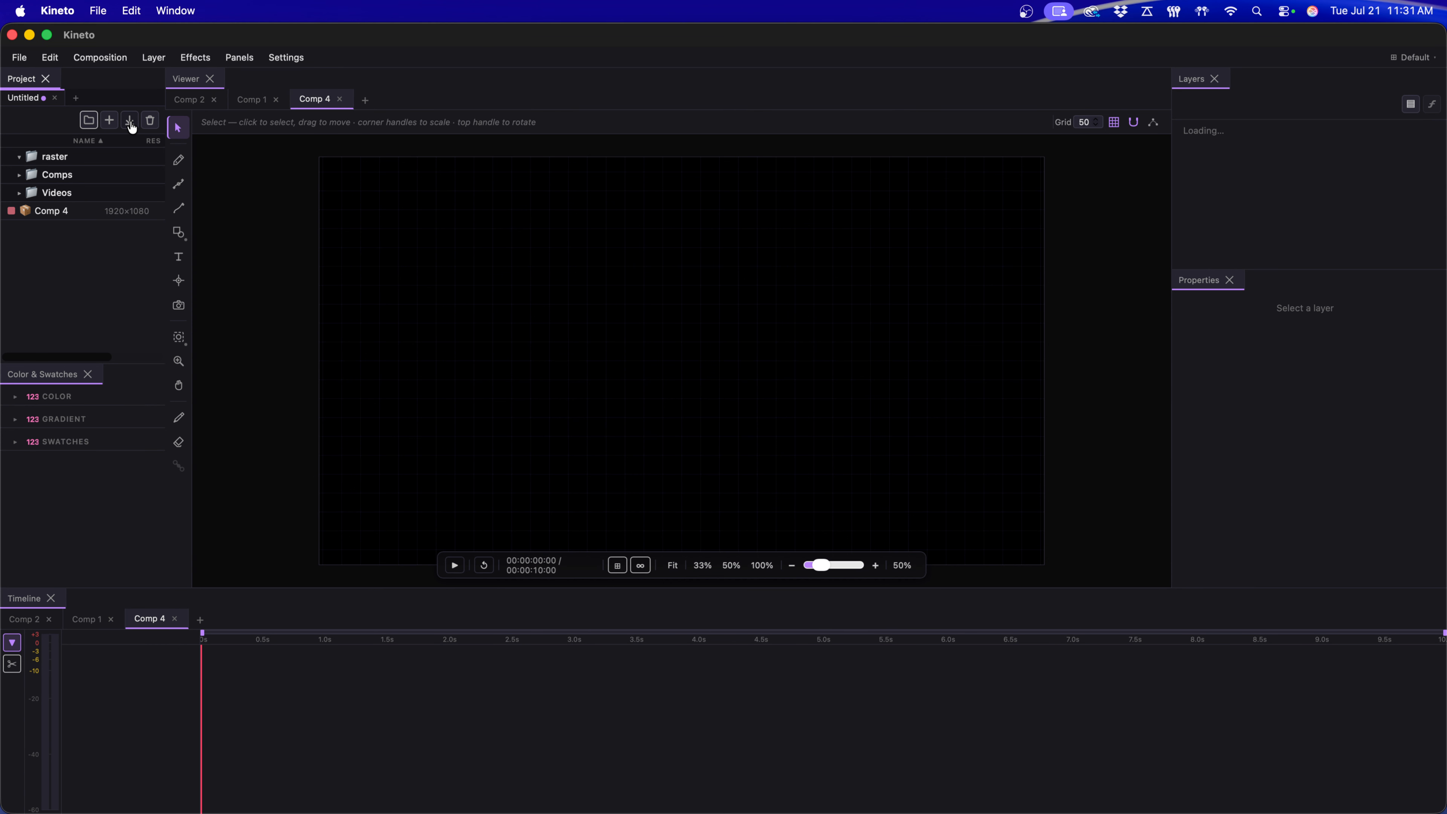
click(131, 121)
key(Escape)
click(150, 121)
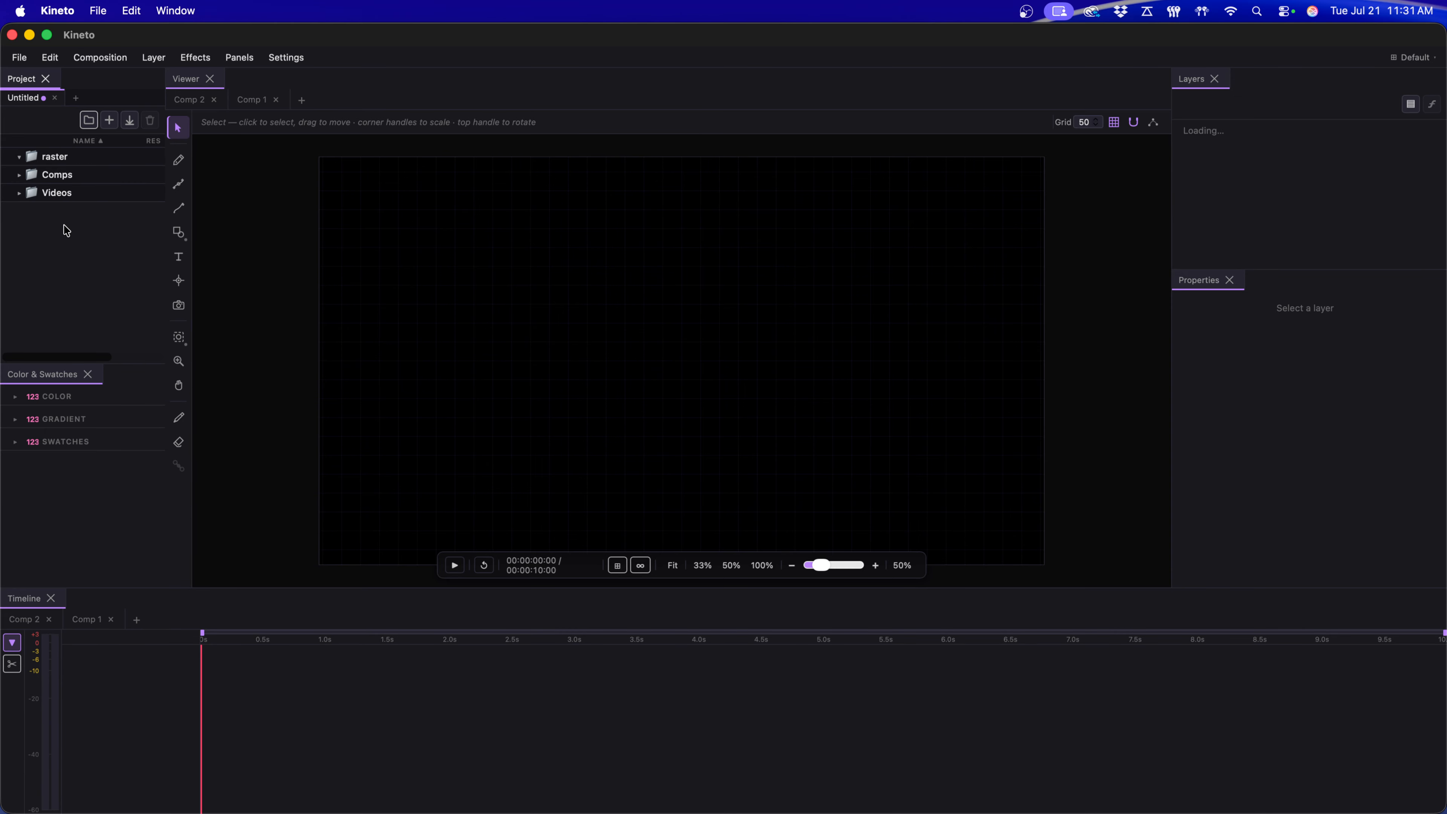
Expand the Gradient and Color sections and make the Color & Swatches area taller.
click(63, 398)
click(65, 397)
click(253, 66)
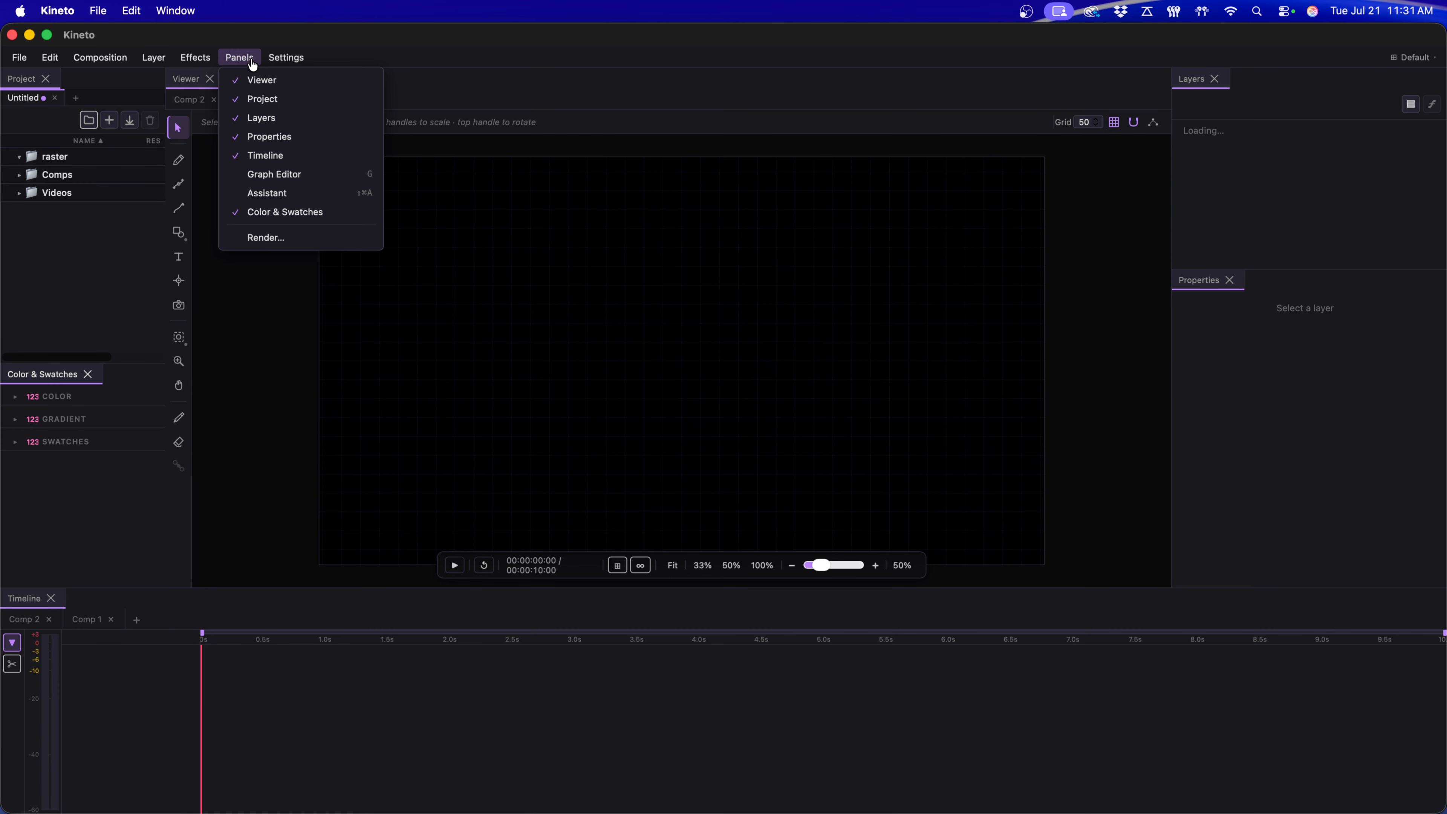
click(252, 66)
click(56, 420)
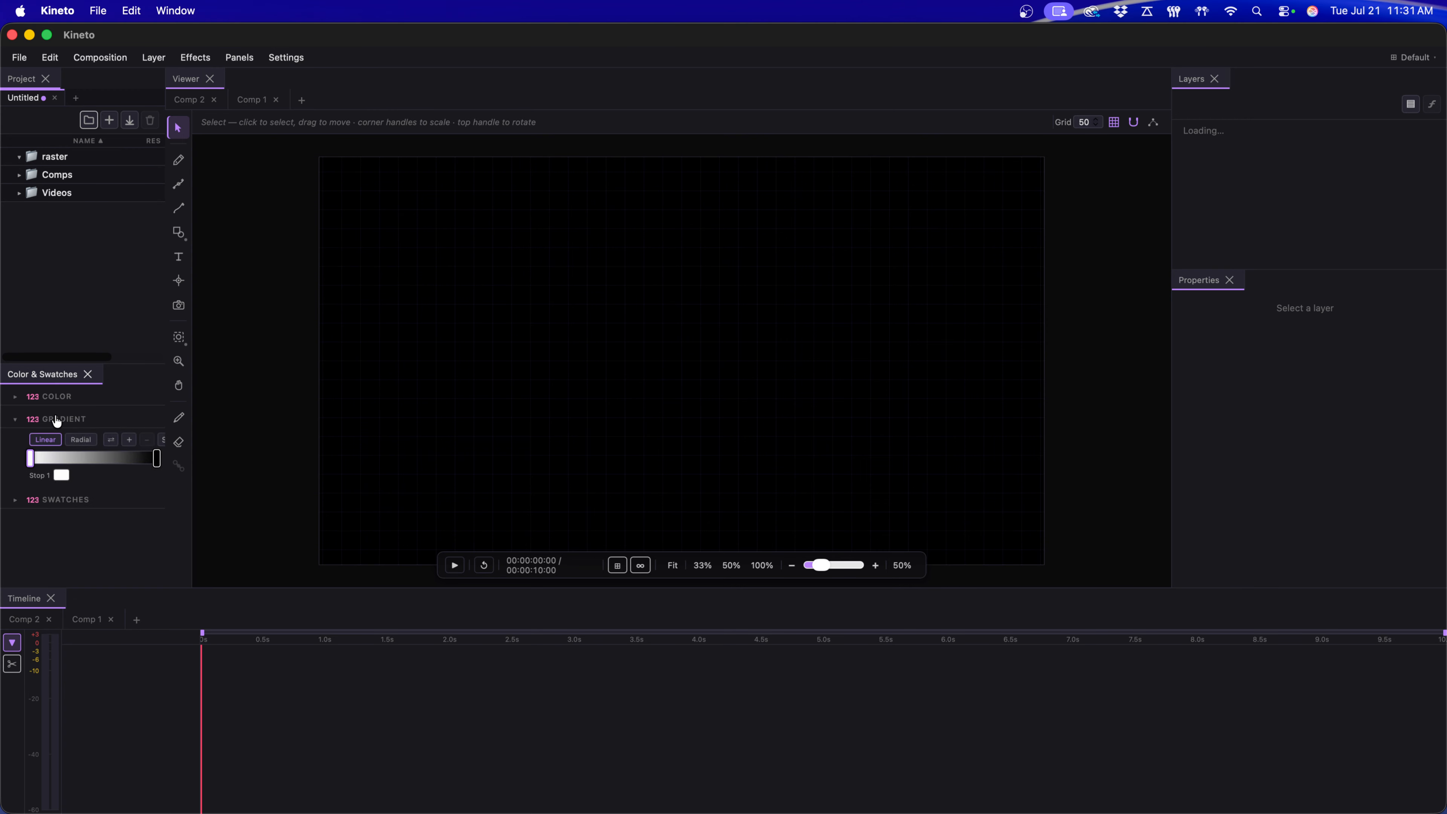
click(61, 397)
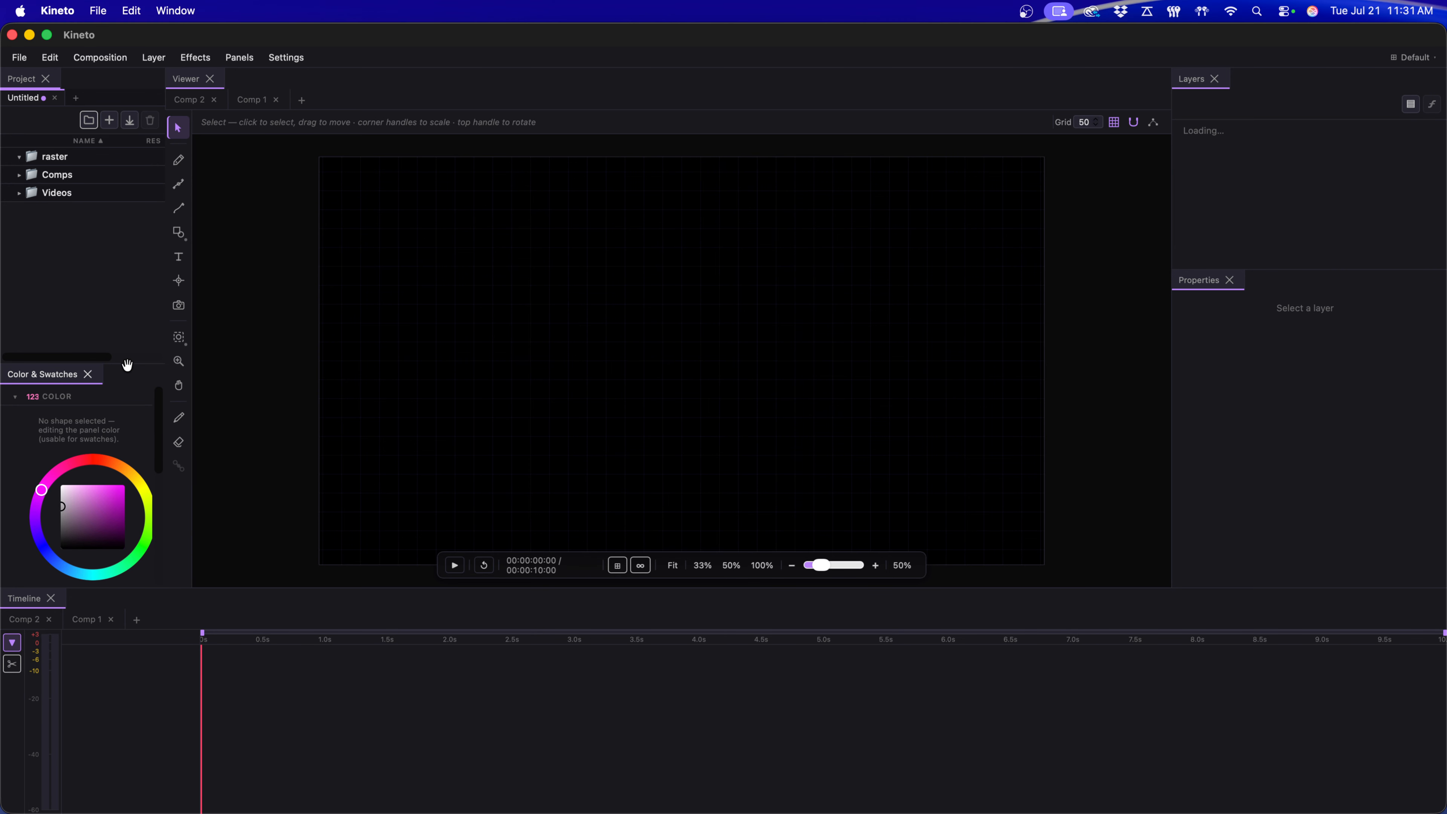
drag(128, 362, 128, 292)
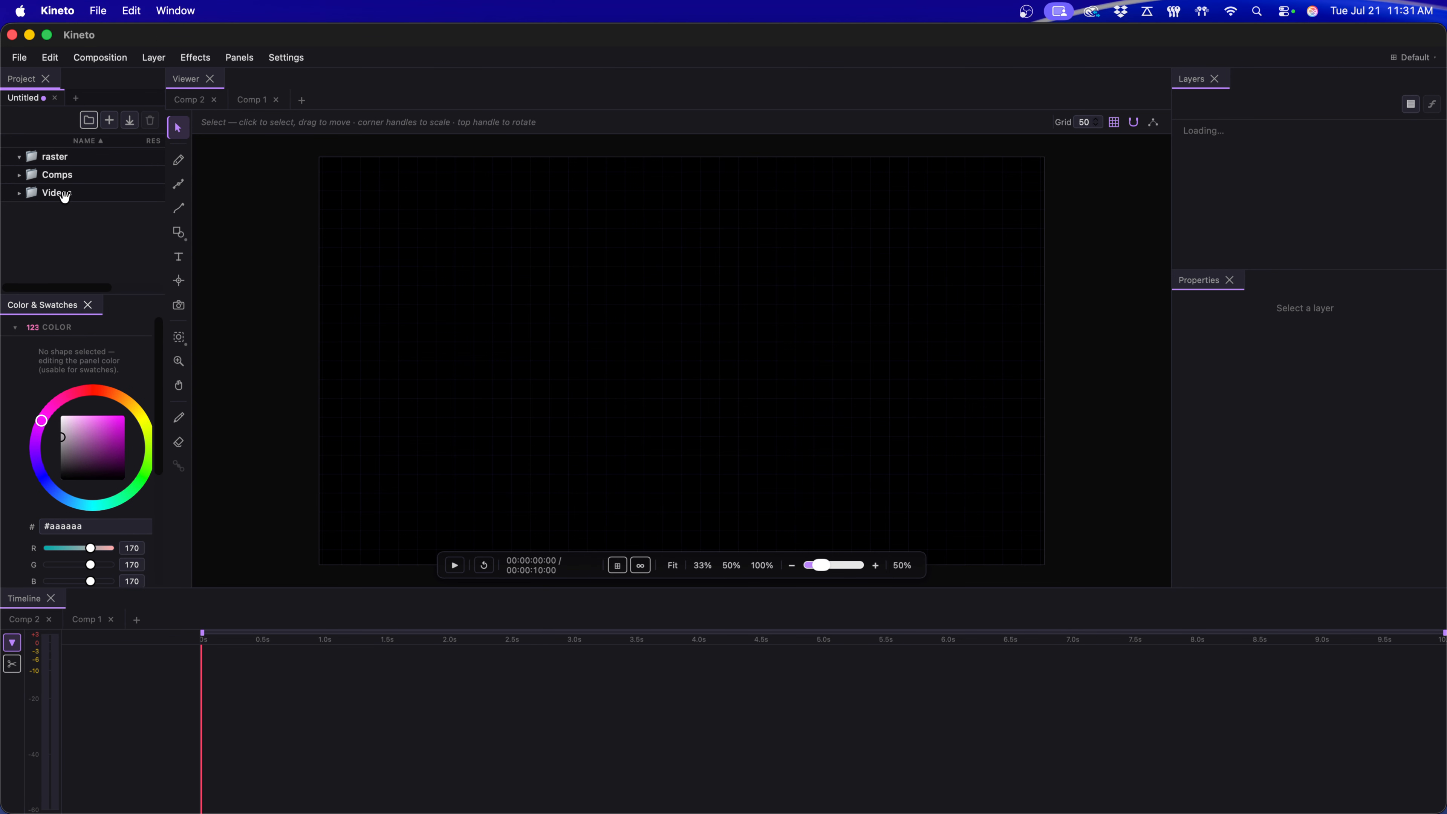
Open Comp 1, select the gradient background rectangle and set its stroke color to magenta #b513bc.
click(197, 100)
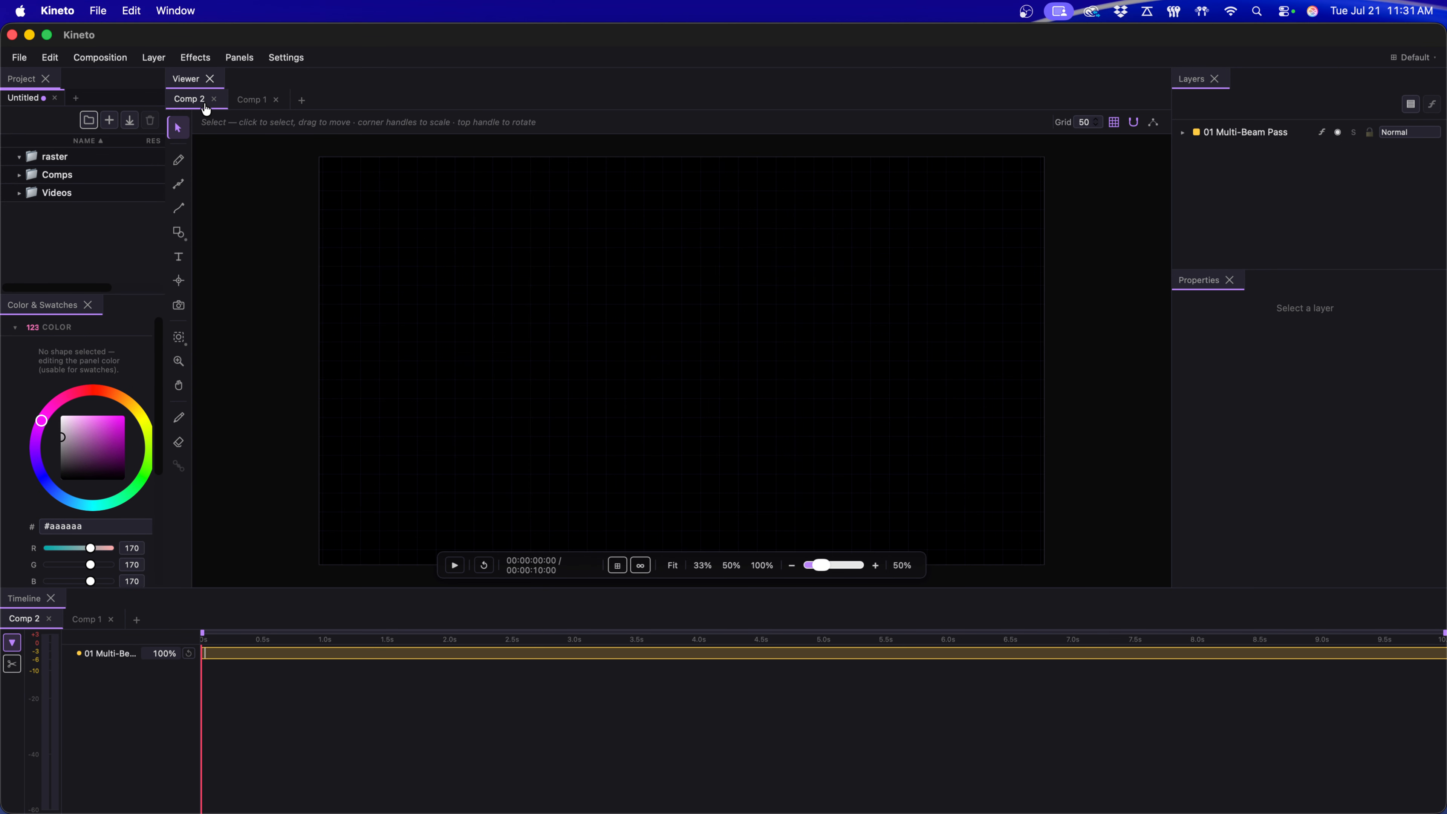
click(254, 106)
click(375, 324)
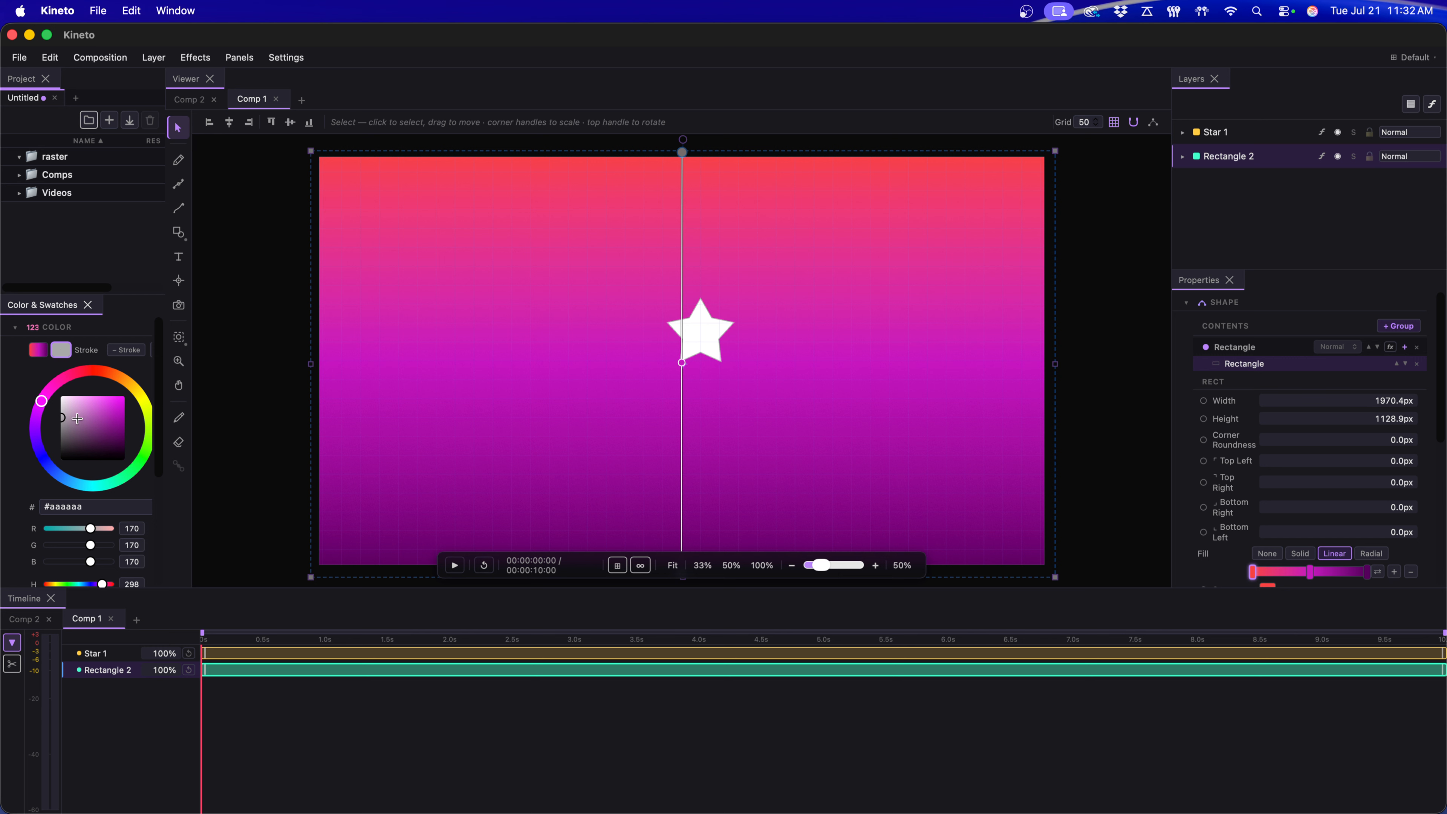
drag(77, 419, 114, 423)
Reverse the background rectangle's linear gradient and flip it back to its original direction.
scroll(130, 511, down, 5)
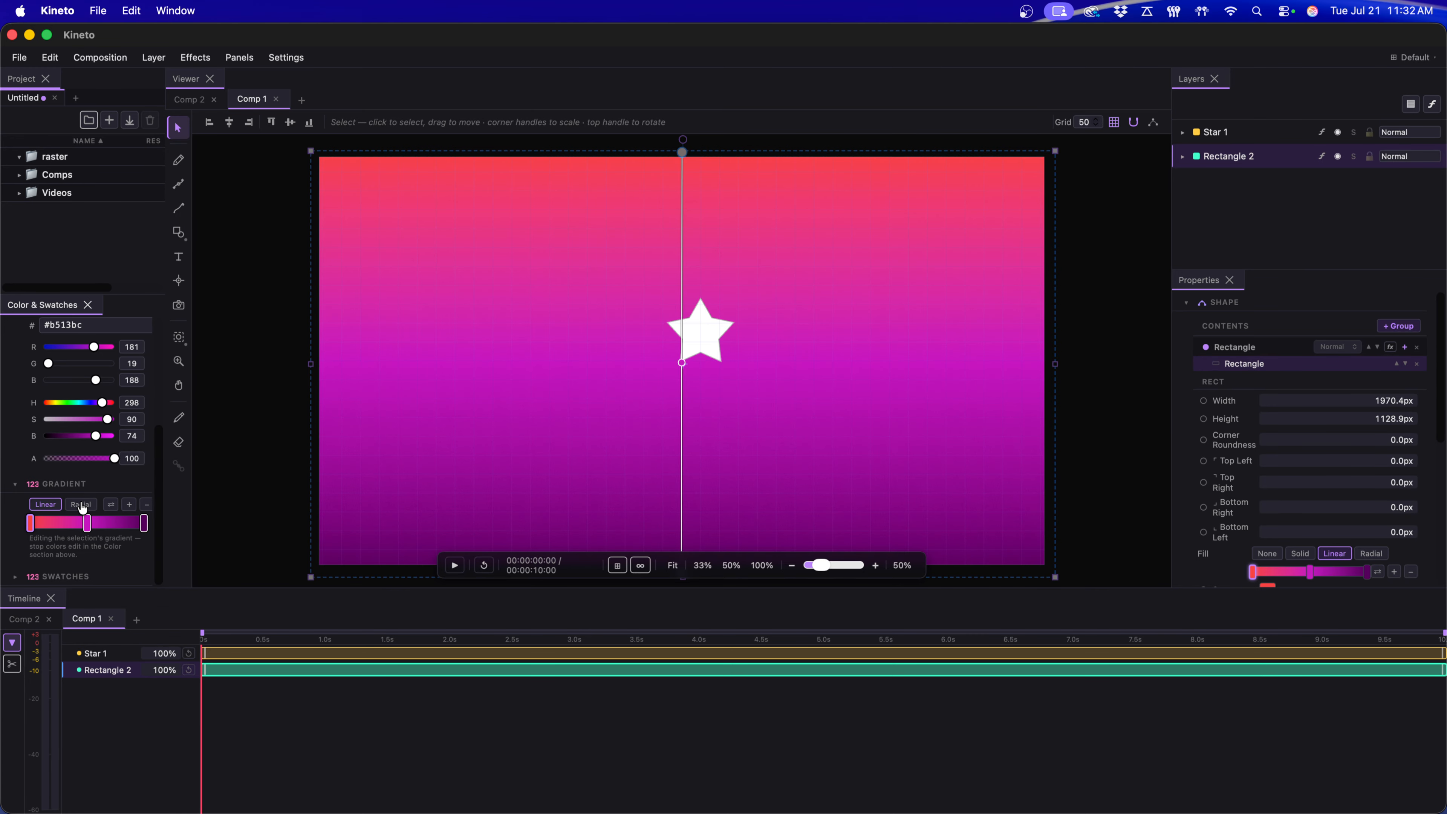
click(111, 505)
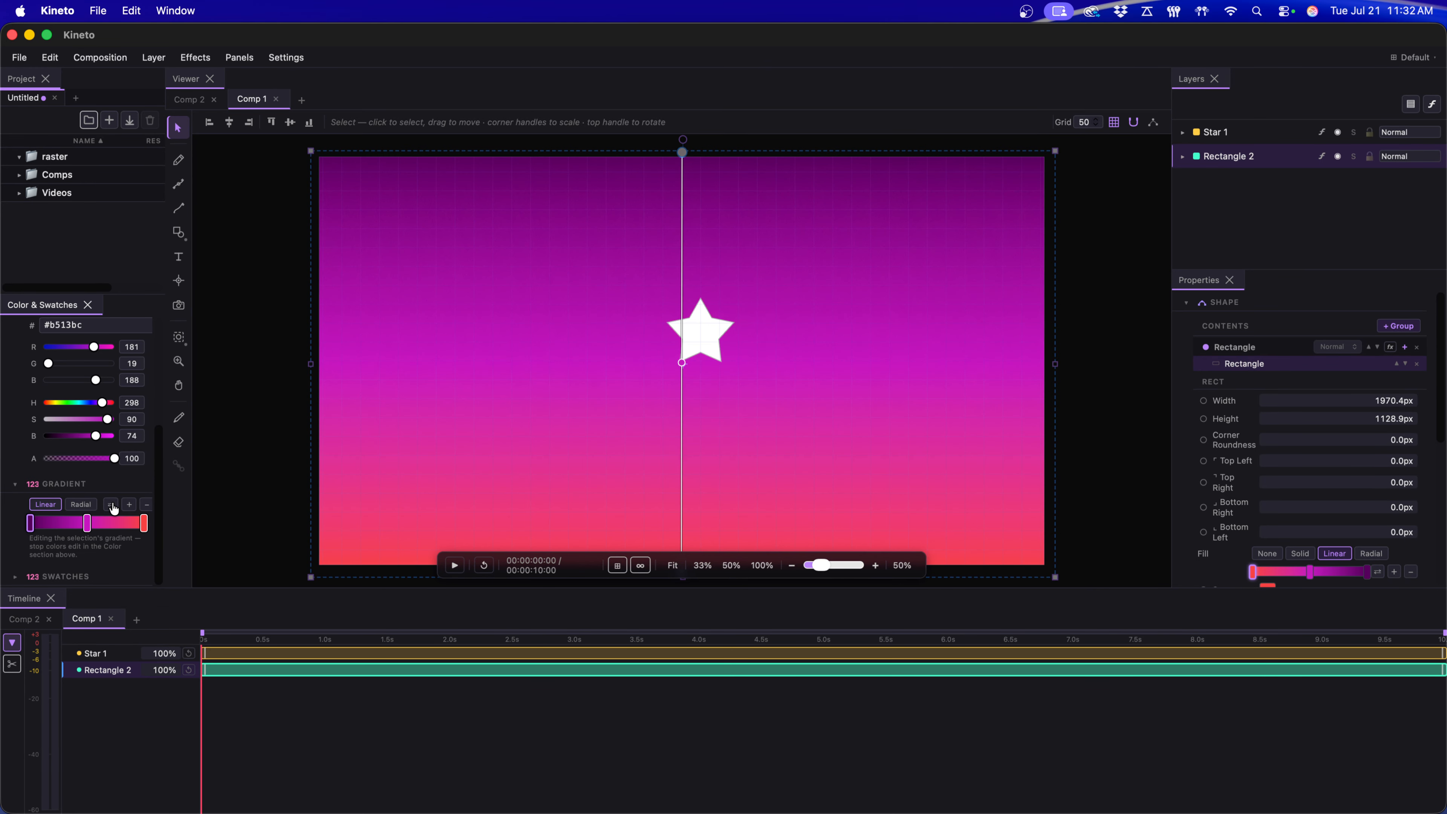
click(111, 505)
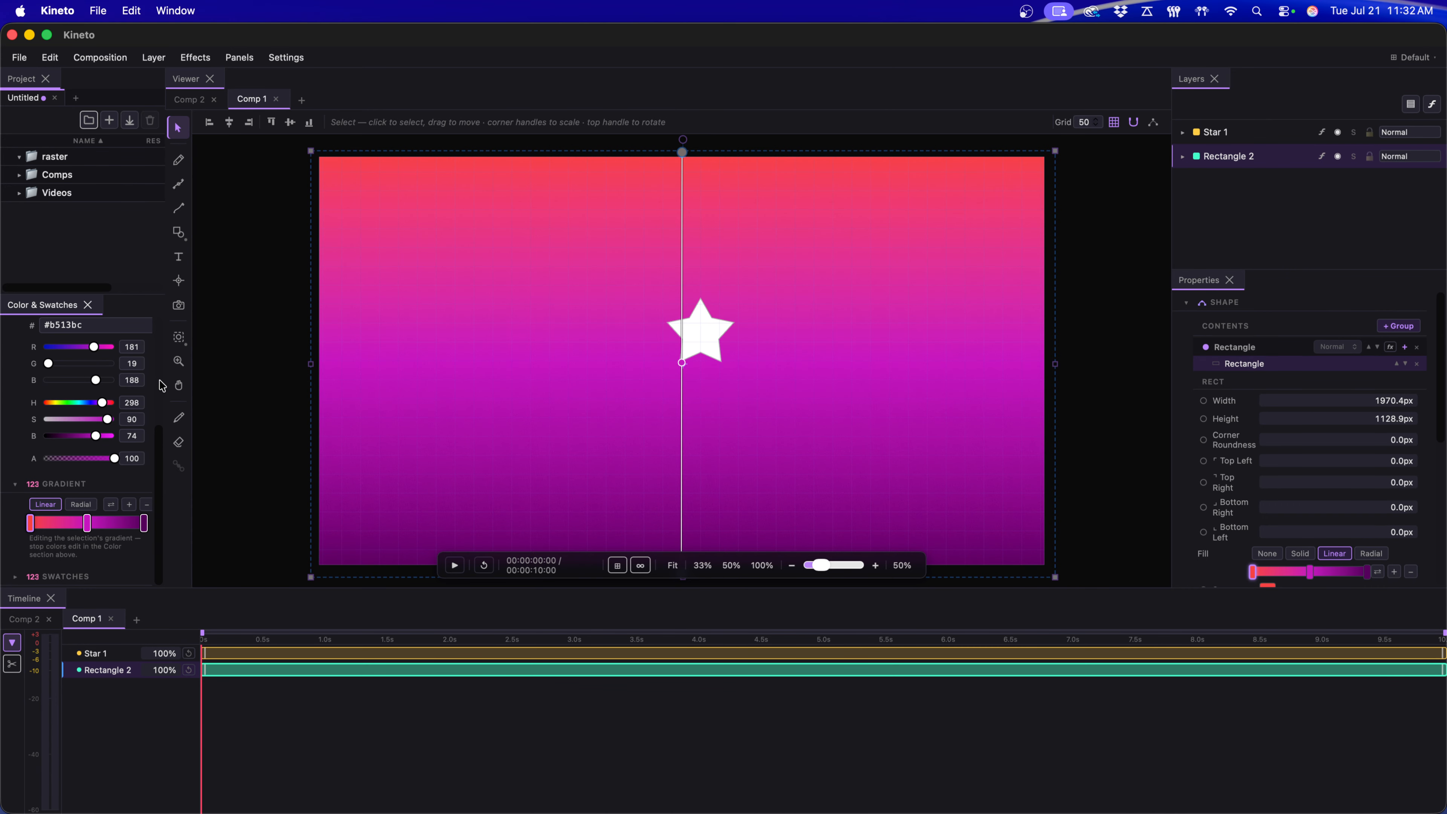
Widen the Color & Swatches area and expand its Swatches section.
drag(158, 386, 227, 383)
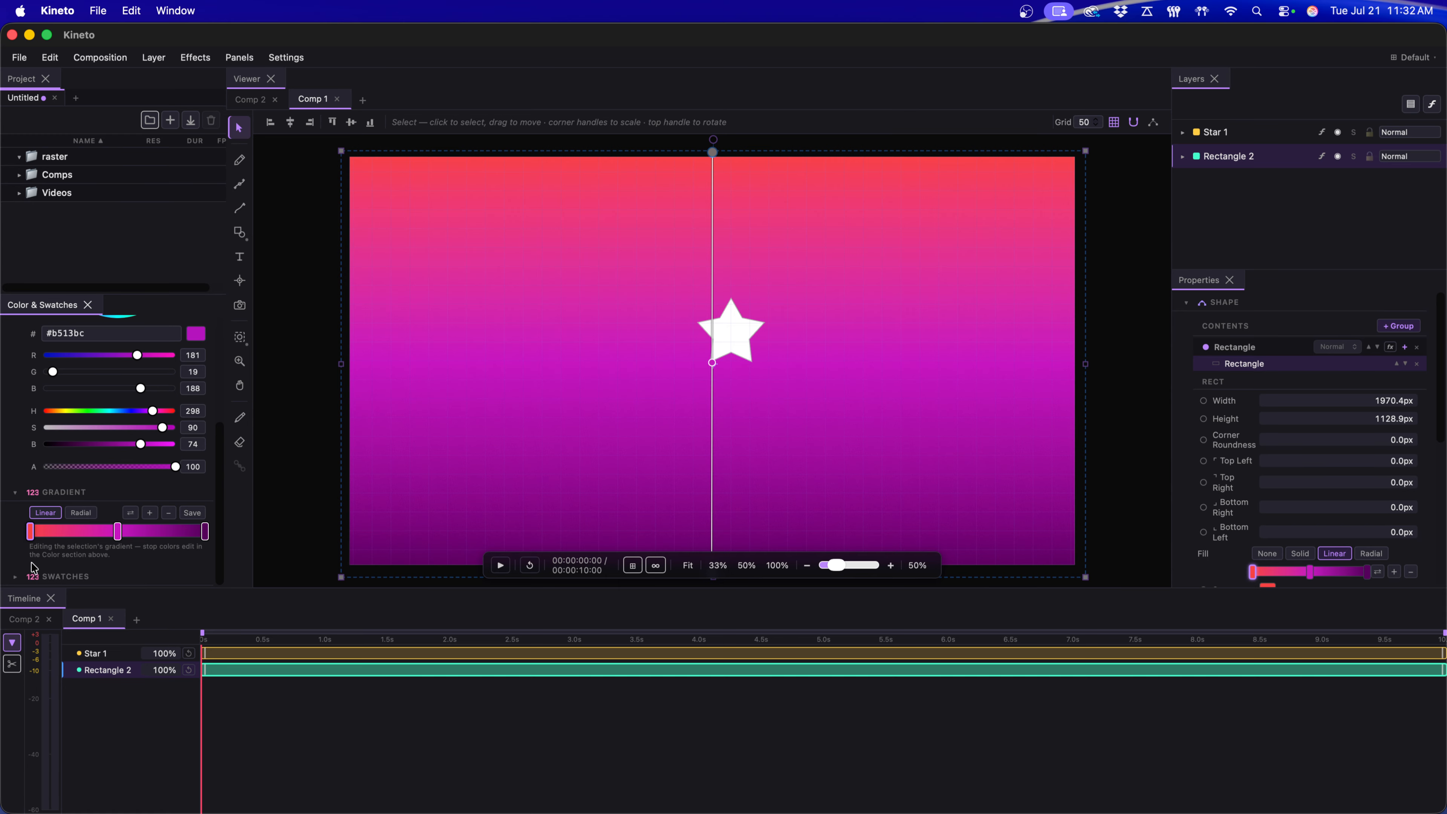
click(8, 578)
scroll(82, 564, down, 2)
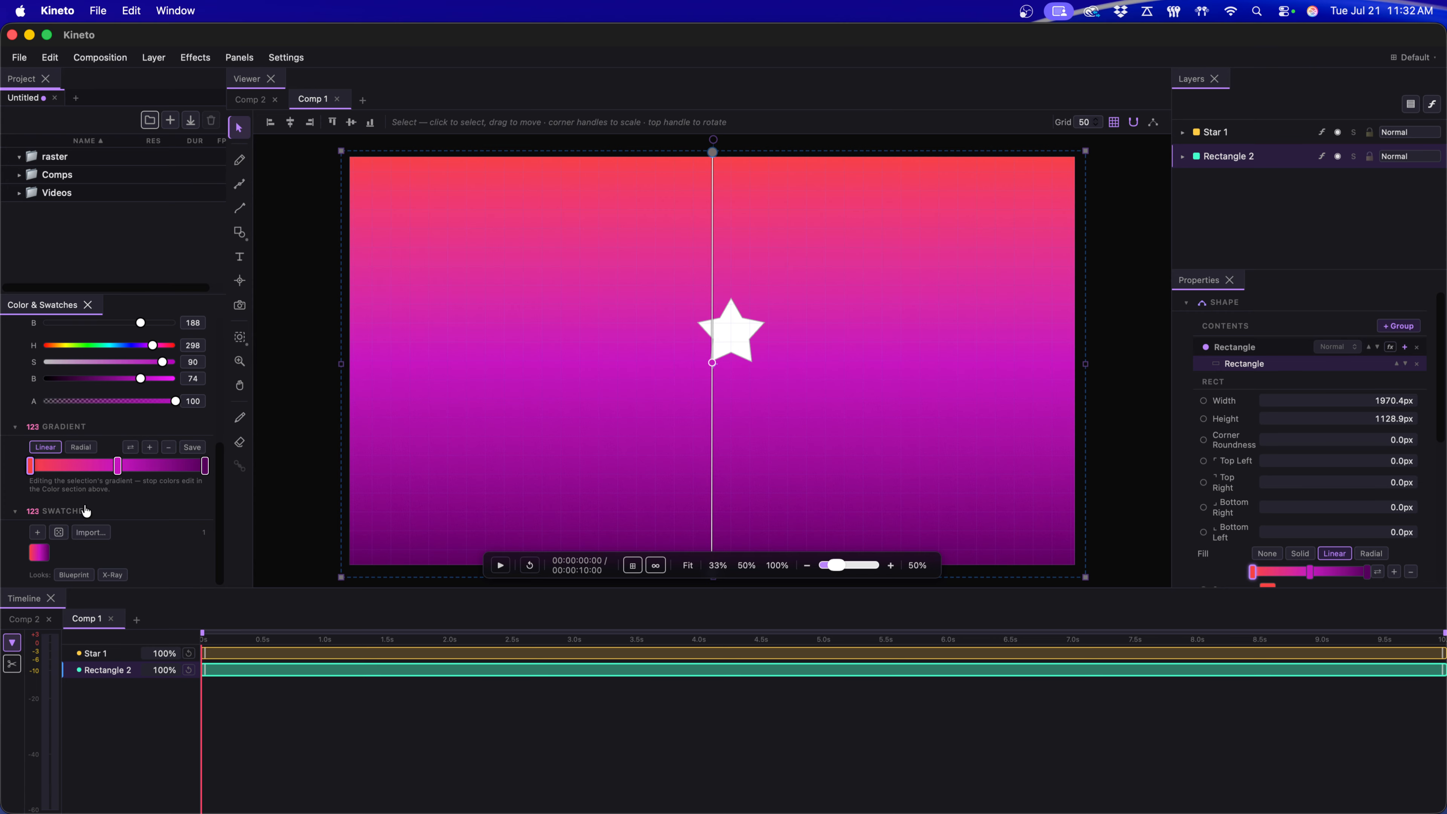
Look at the rectangle's fill color, then set its stroke color to orange #bb4c13.
scroll(122, 373, up, 4)
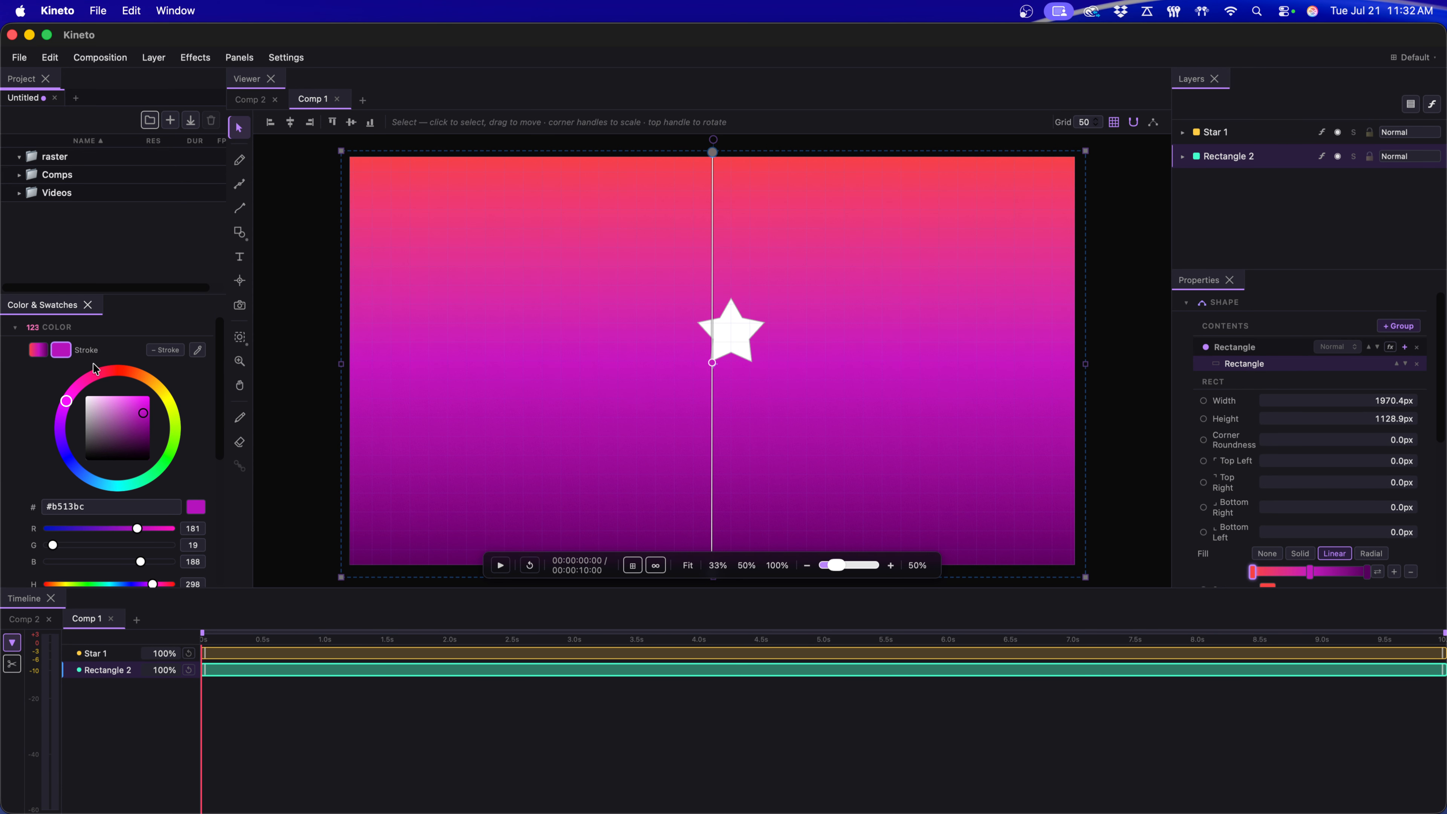
click(35, 352)
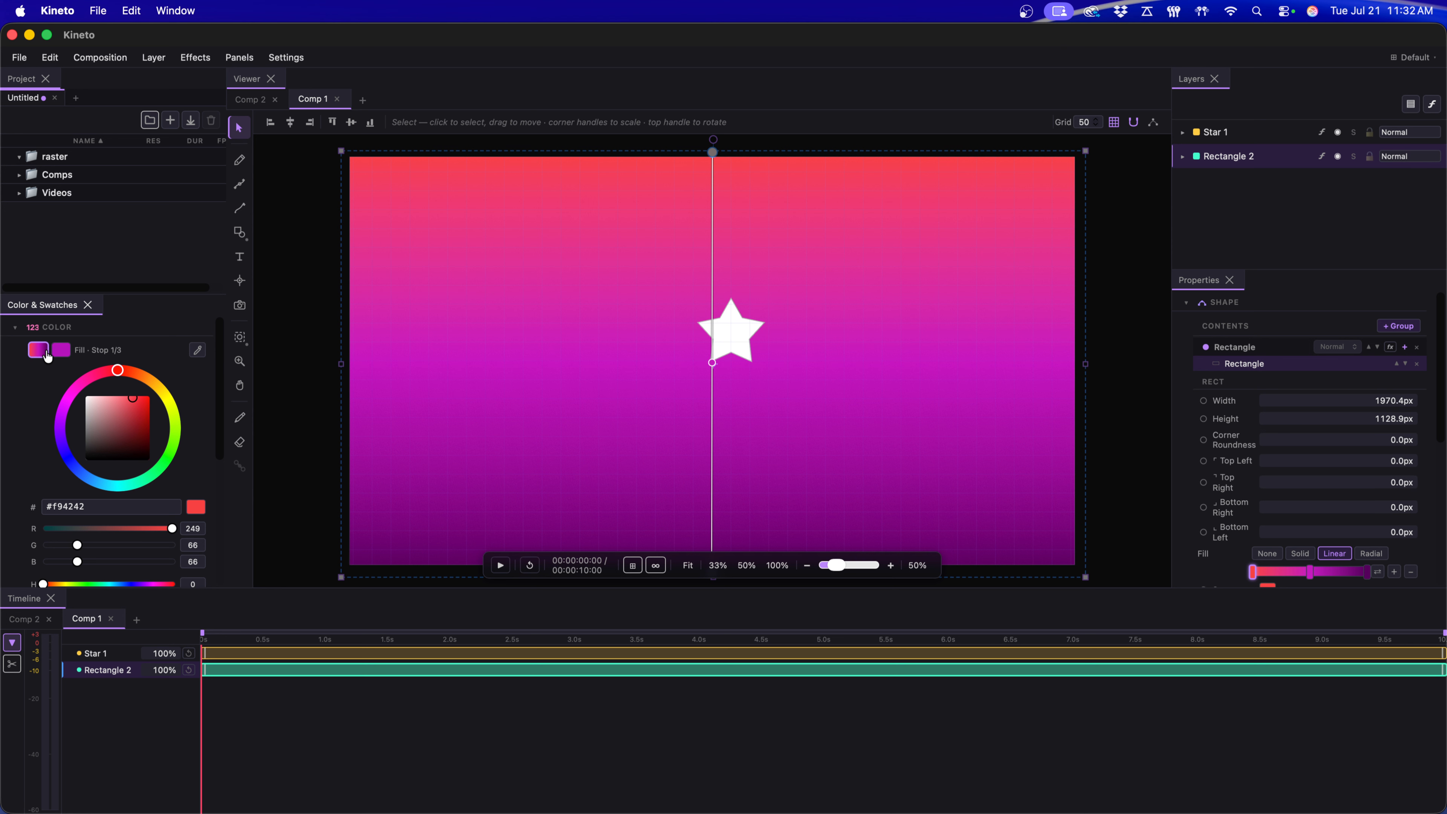
click(61, 350)
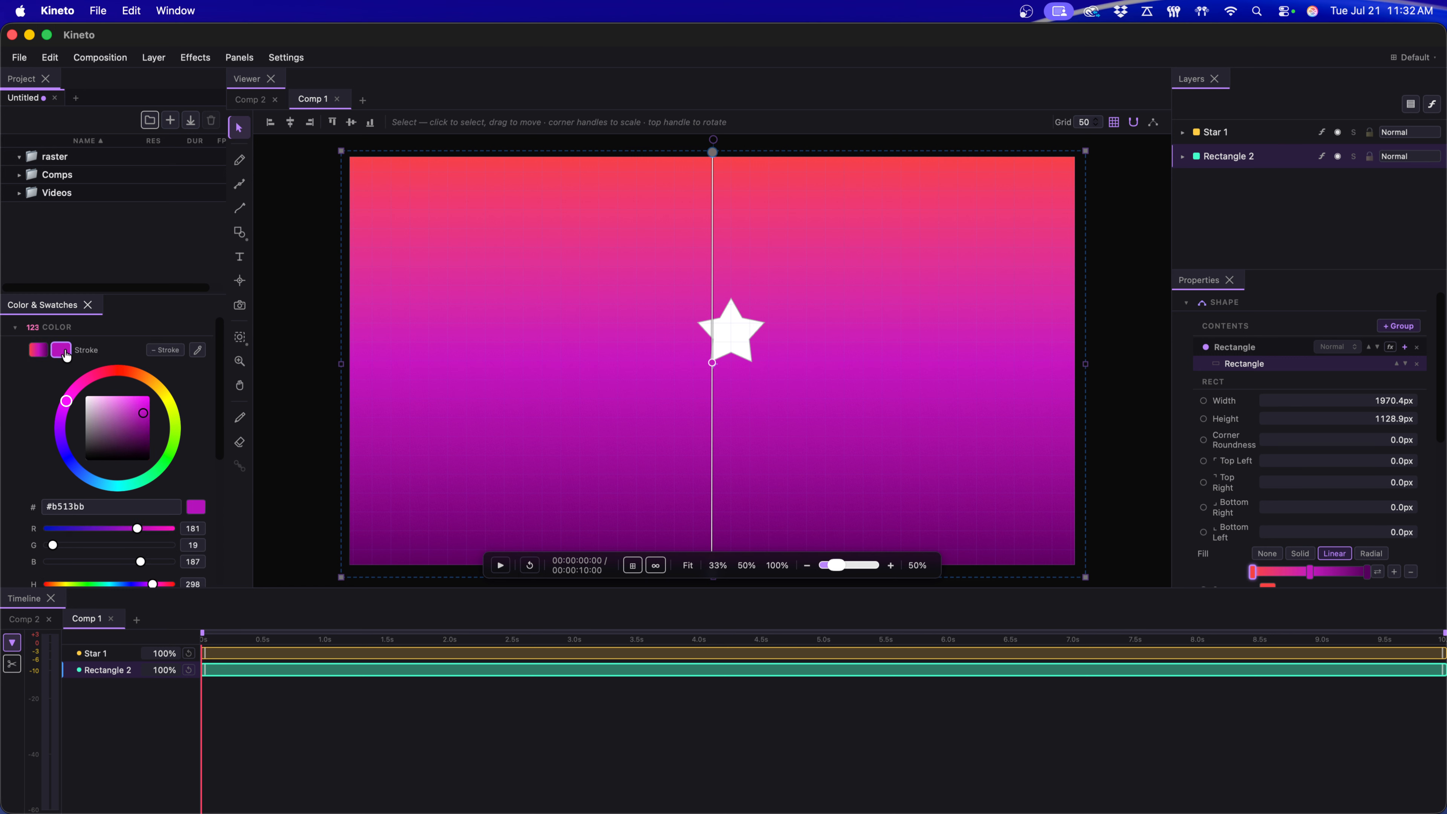
click(138, 374)
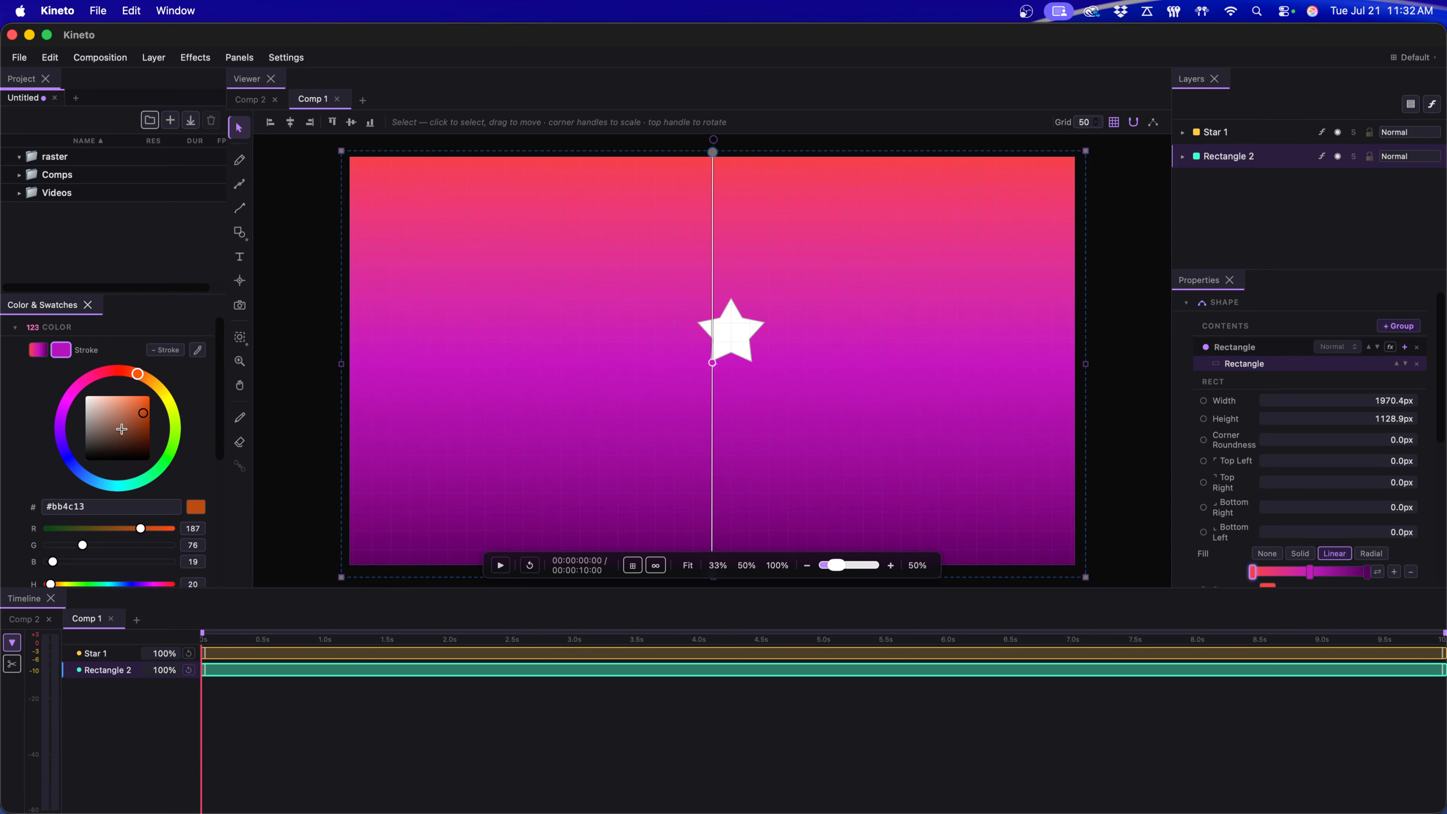
Save the orange #bb4c13 as a swatch and add five more blue, cyan, purple and green swatches.
scroll(136, 528, down, 5)
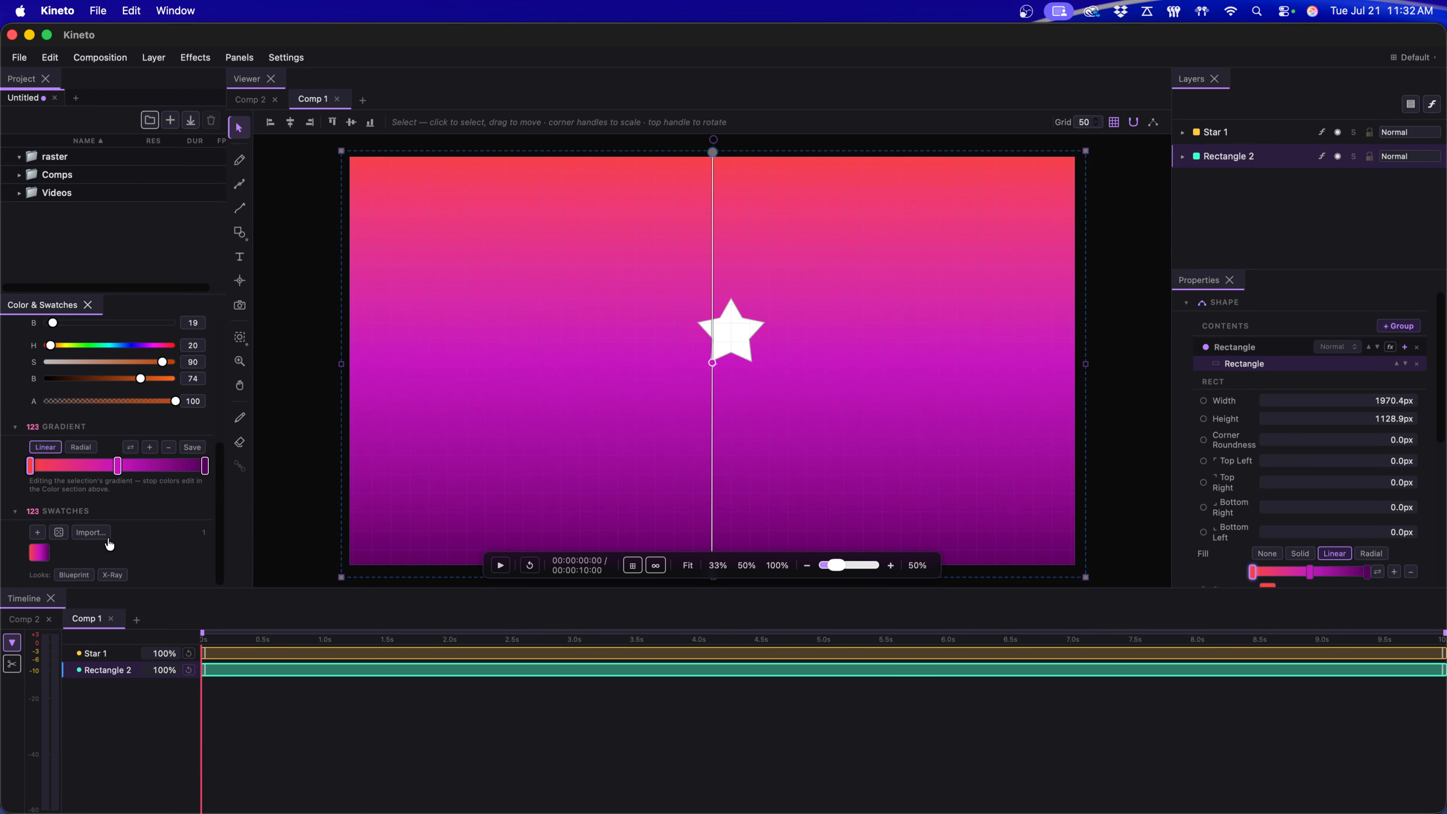
click(36, 532)
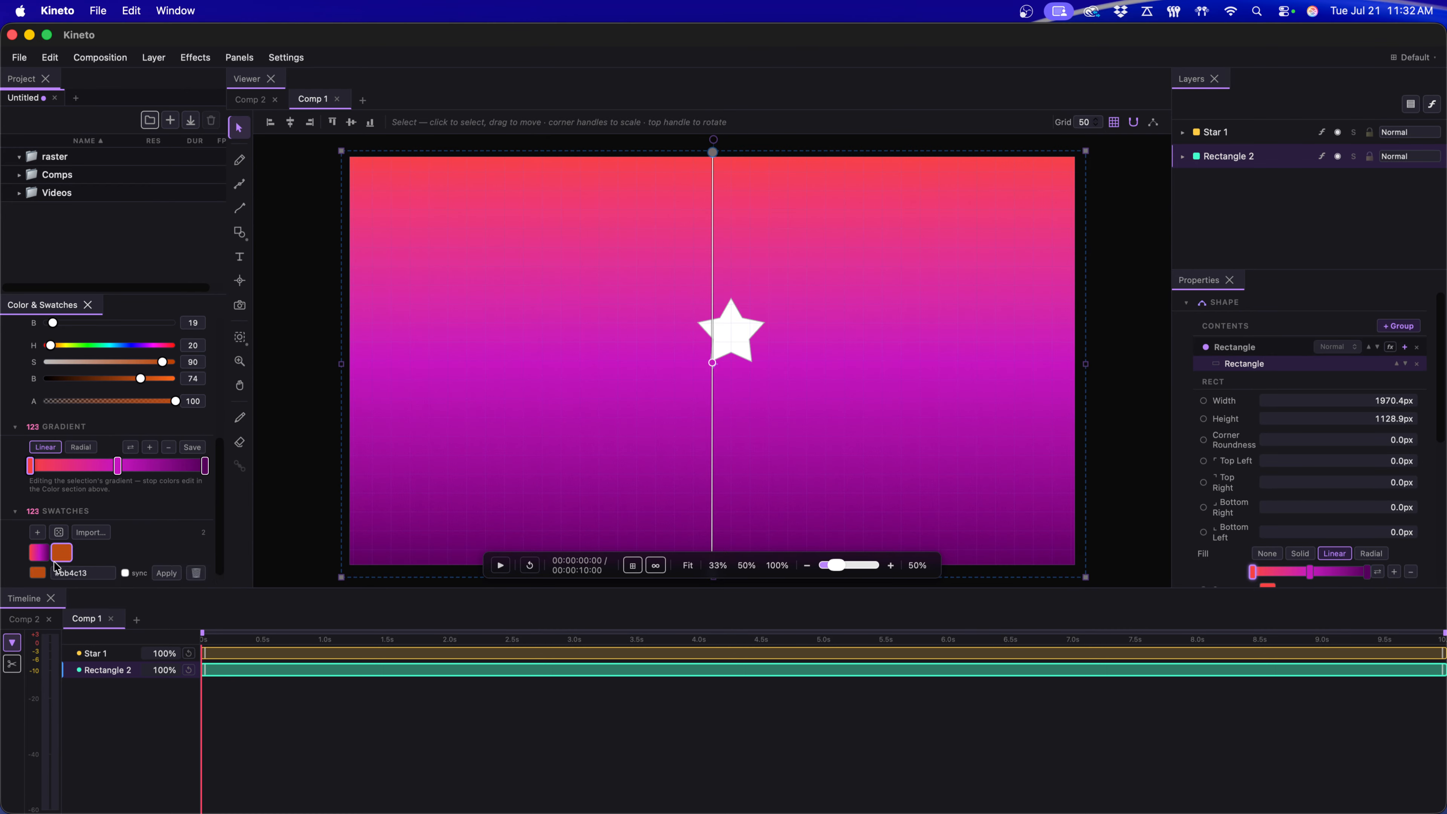
click(58, 533)
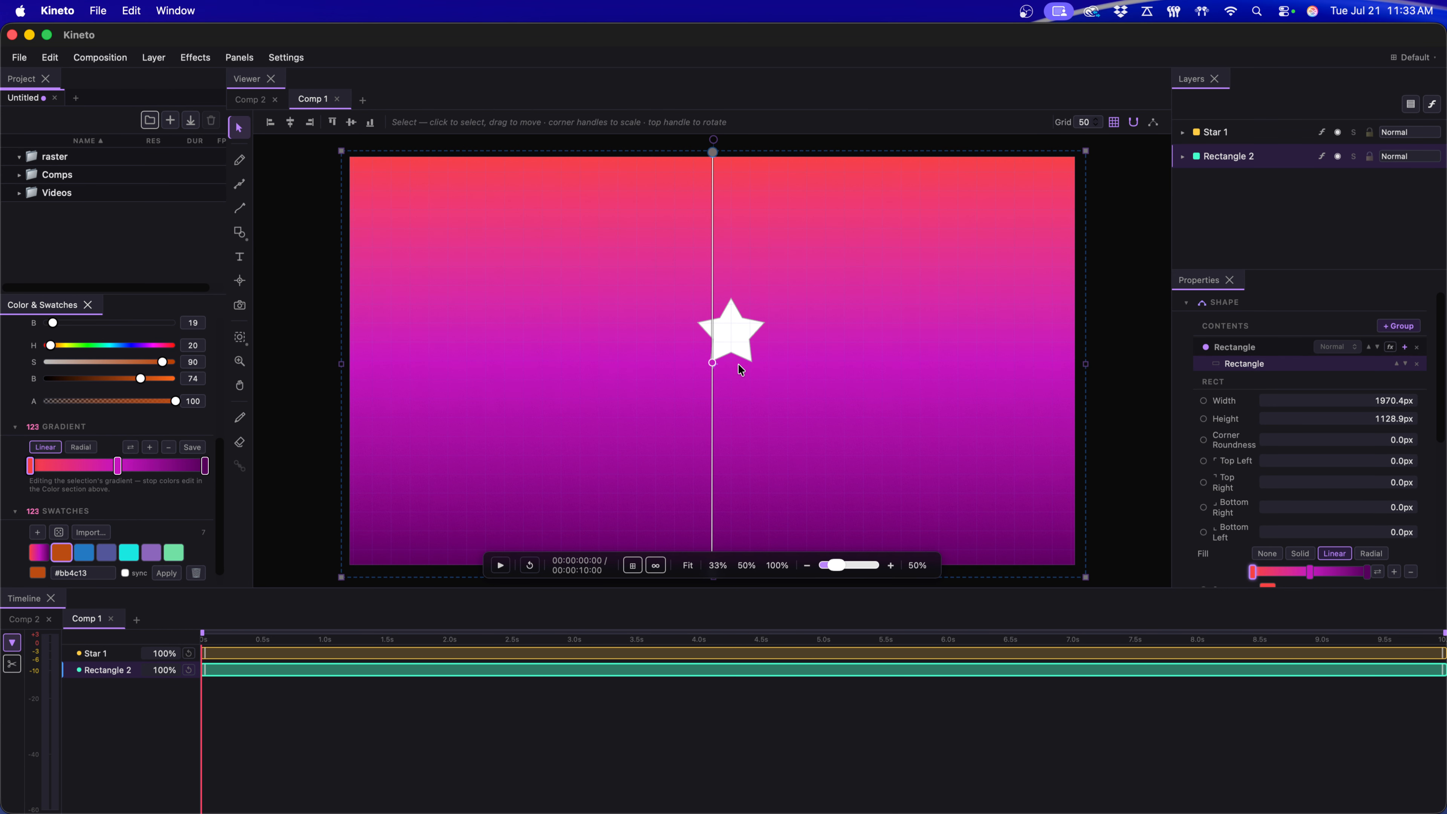
Apply the orange #bb4c13 swatch to the star's stroke and fill, and turn on sync for that swatch.
click(732, 334)
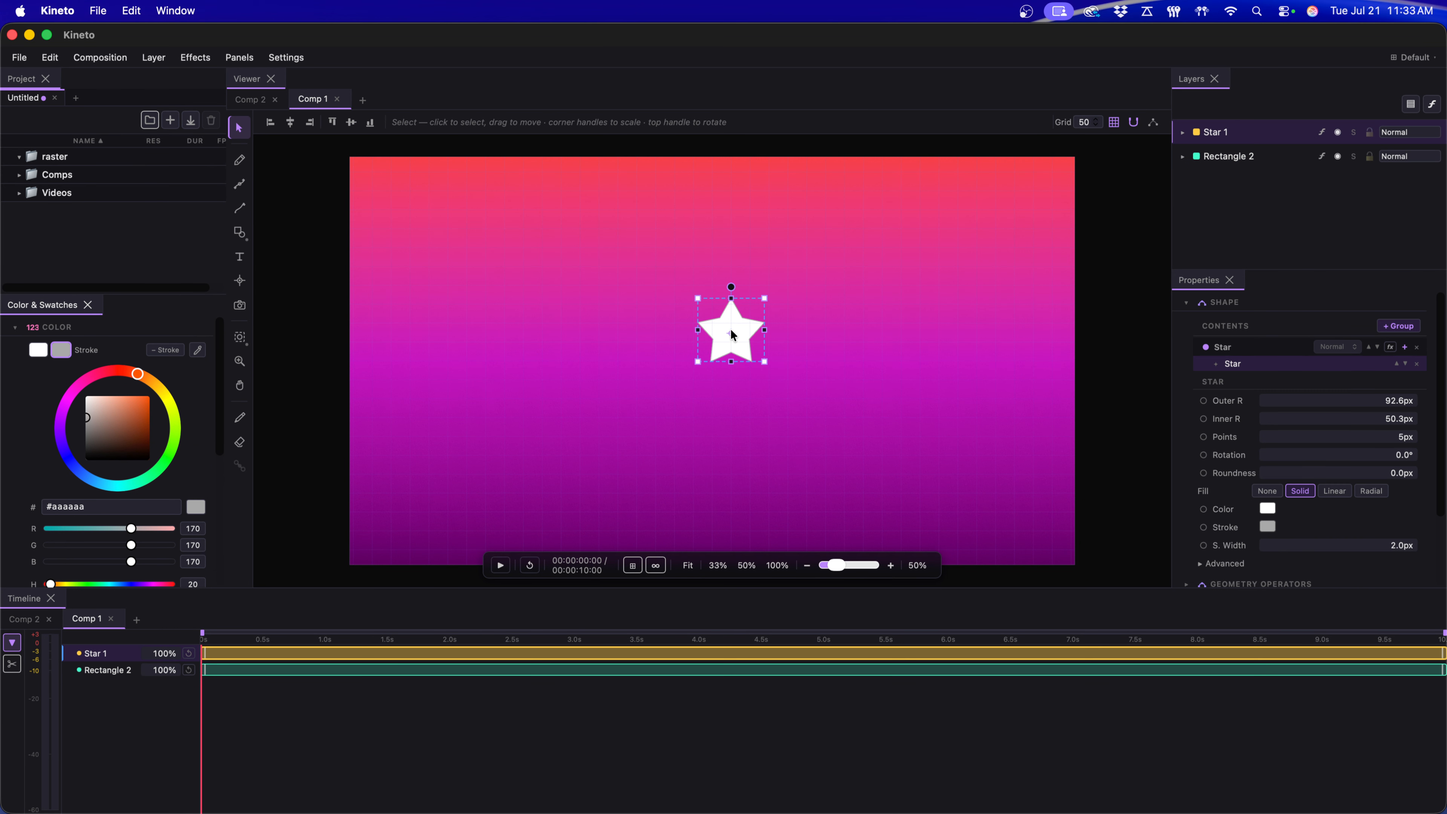
scroll(94, 536, down, 5)
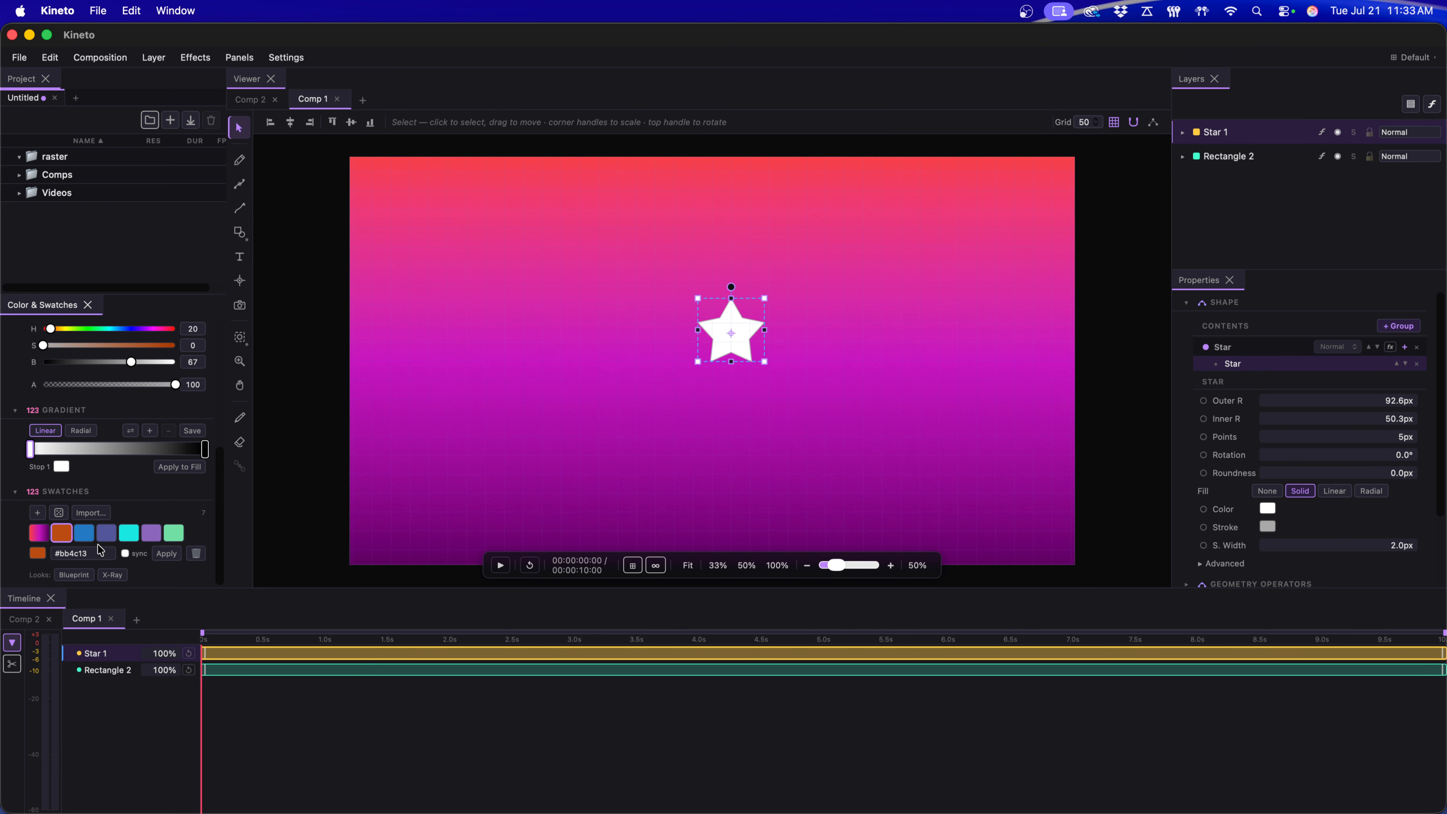
click(171, 554)
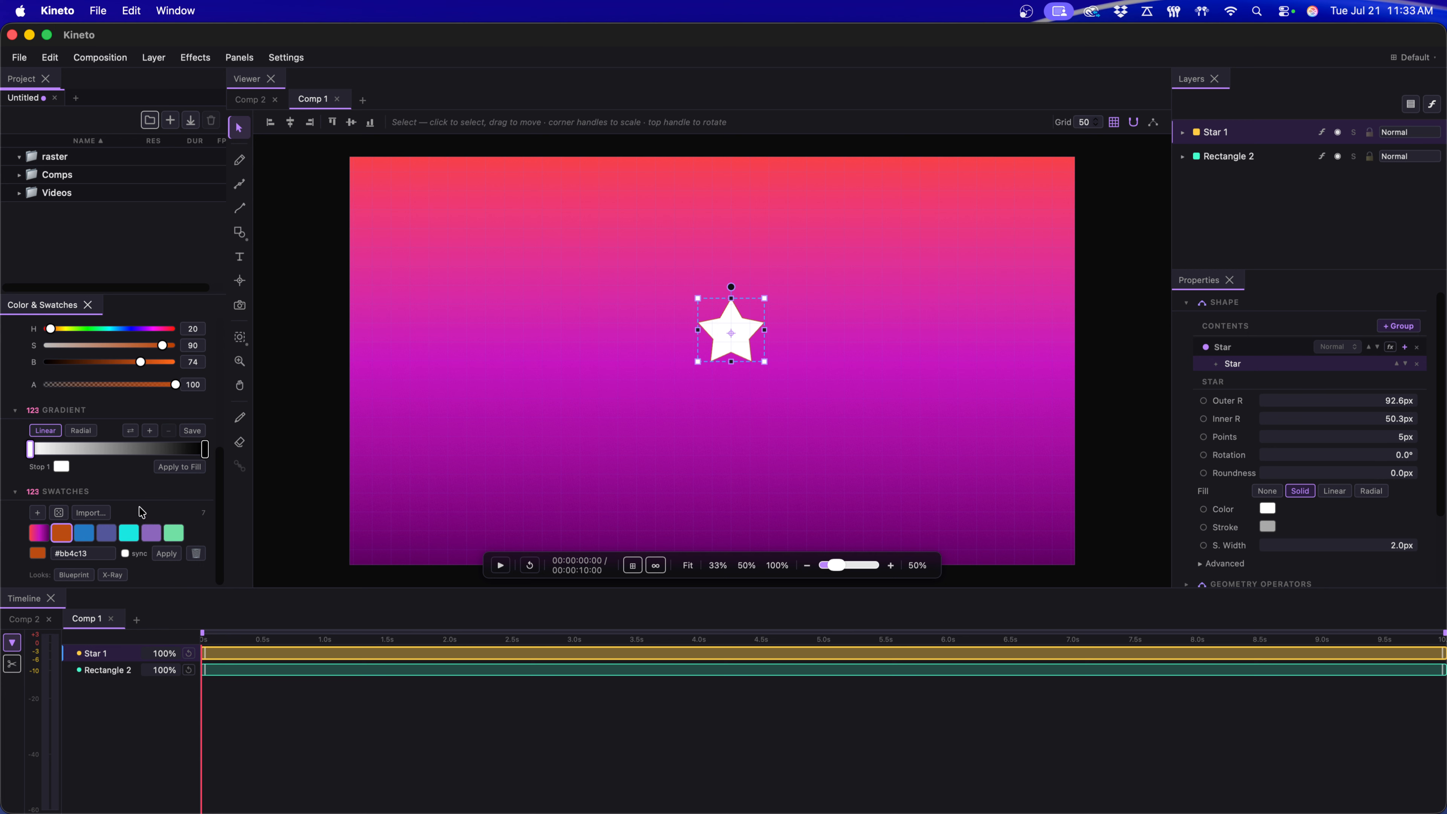
scroll(142, 512, up, 5)
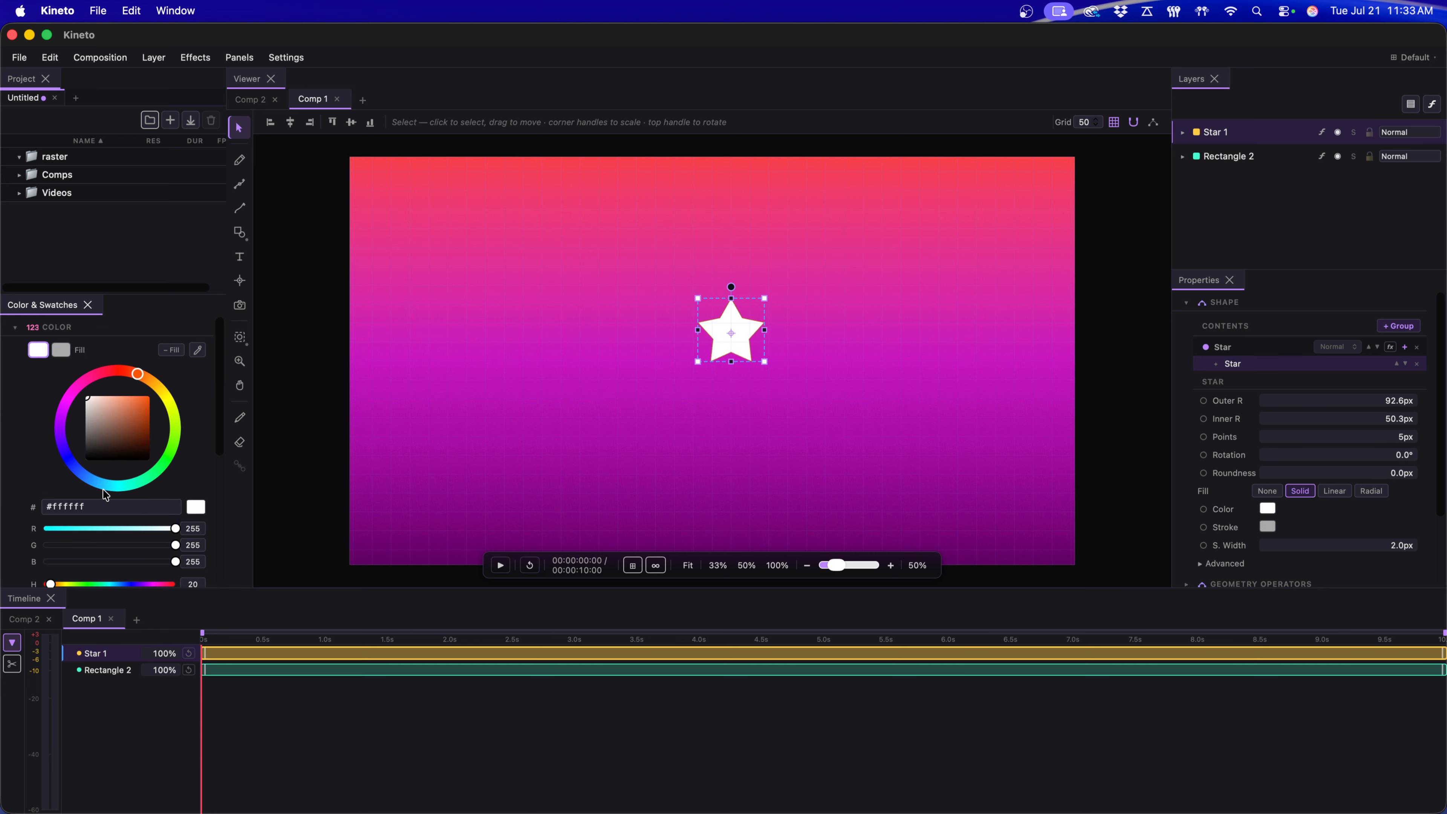
scroll(103, 491, down, 5)
click(167, 556)
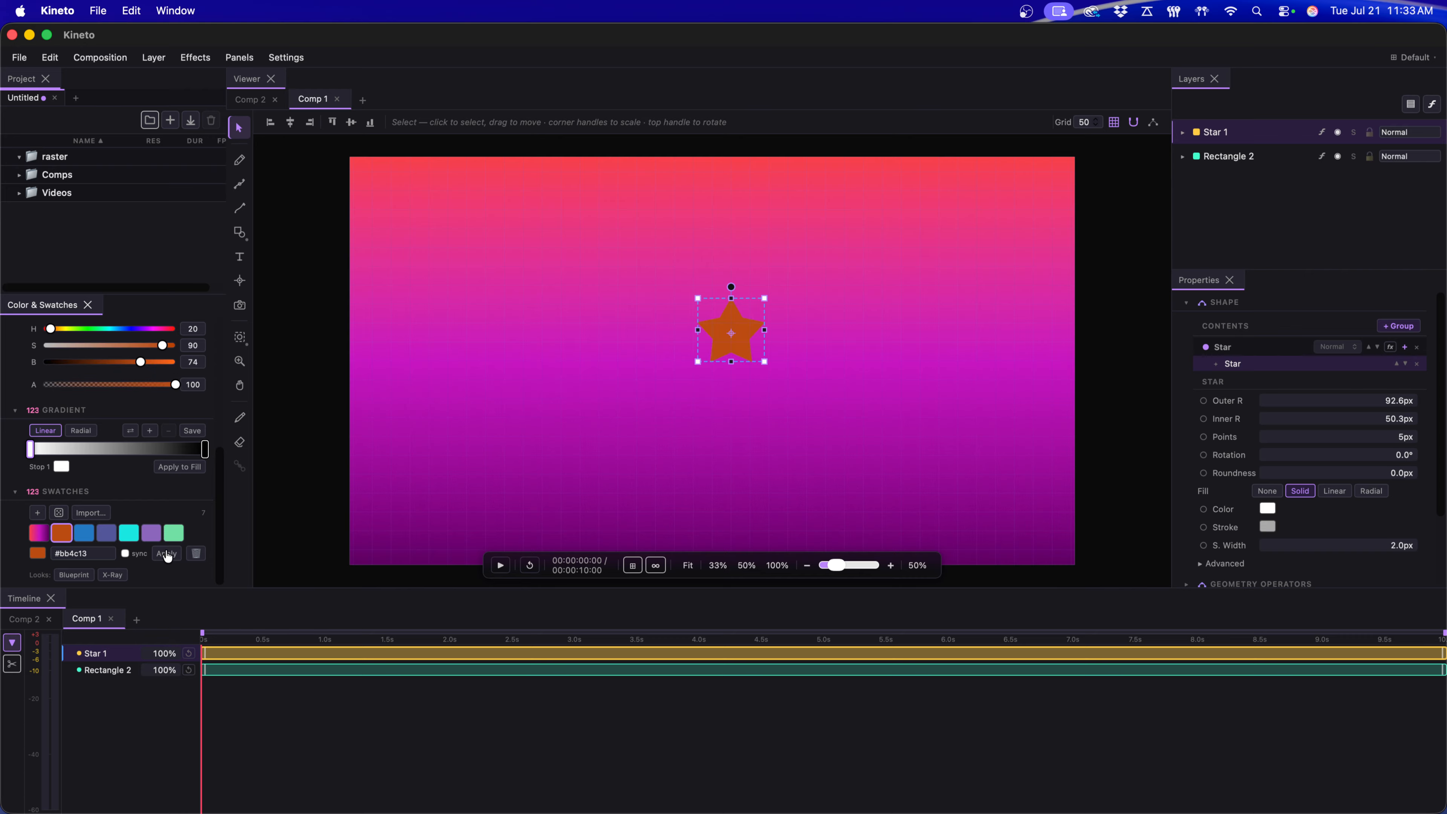
click(124, 553)
Apply the saved linear gradient swatch to the star's fill and move its start point to about X -6.1, Y 50.2 px.
scroll(77, 513, up, 3)
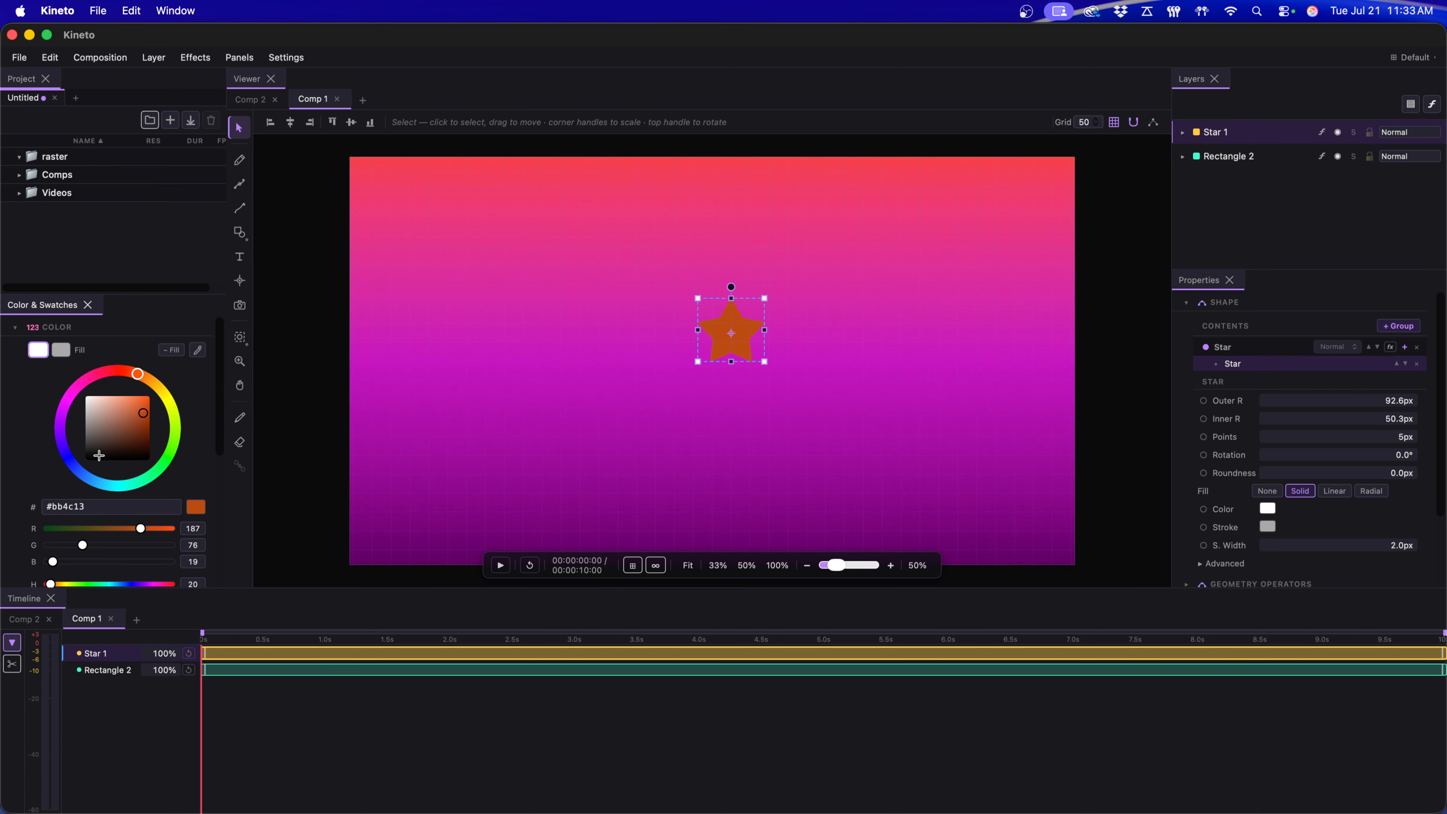
scroll(98, 455, down, 3)
click(40, 536)
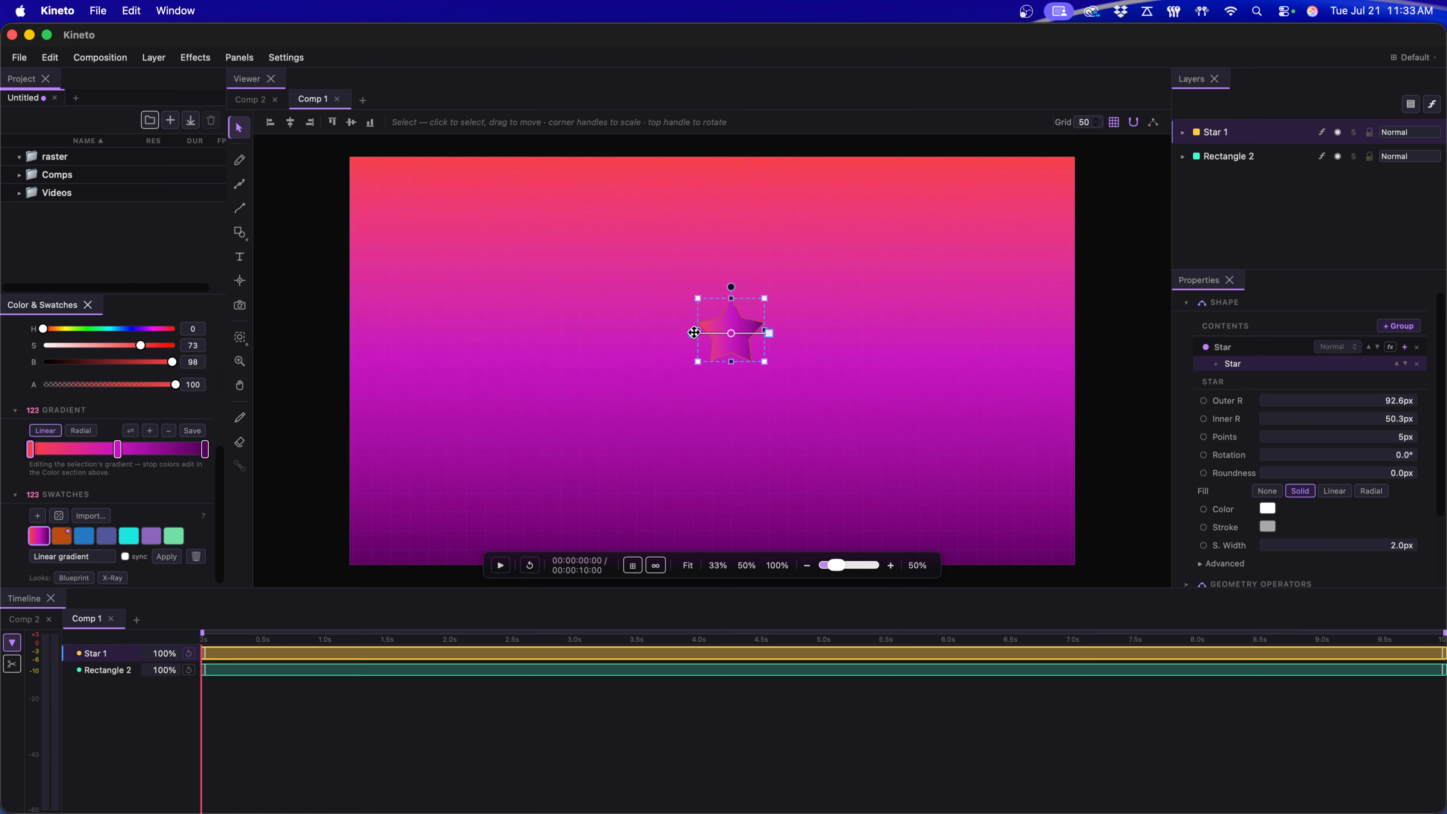
drag(694, 332, 729, 315)
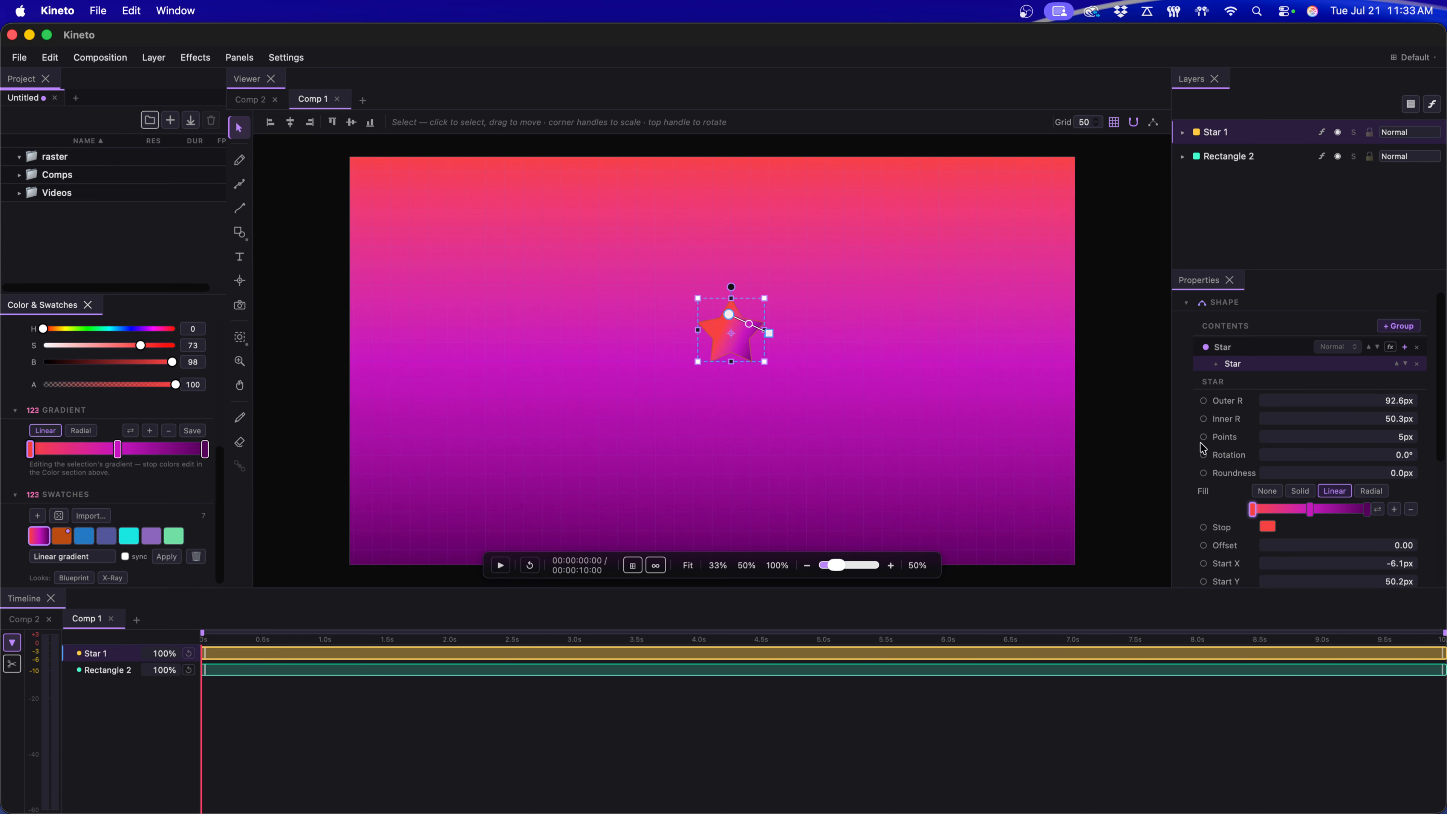
Change the star's fill to a radial gradient centered at about X -2.1, Y 28.2 px, with its edge at about X 37.8 px.
scroll(1248, 448, down, 2)
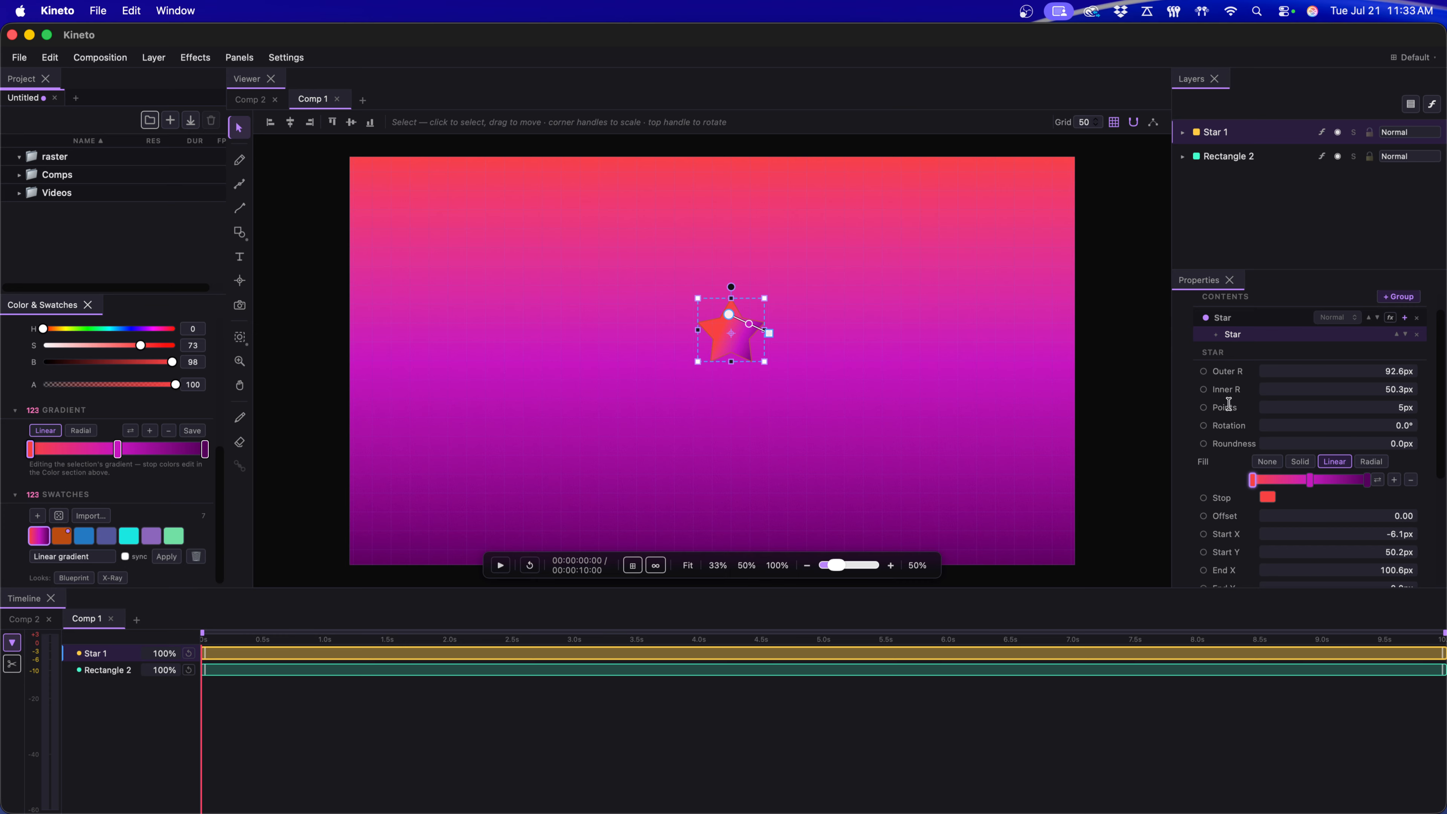
click(1367, 462)
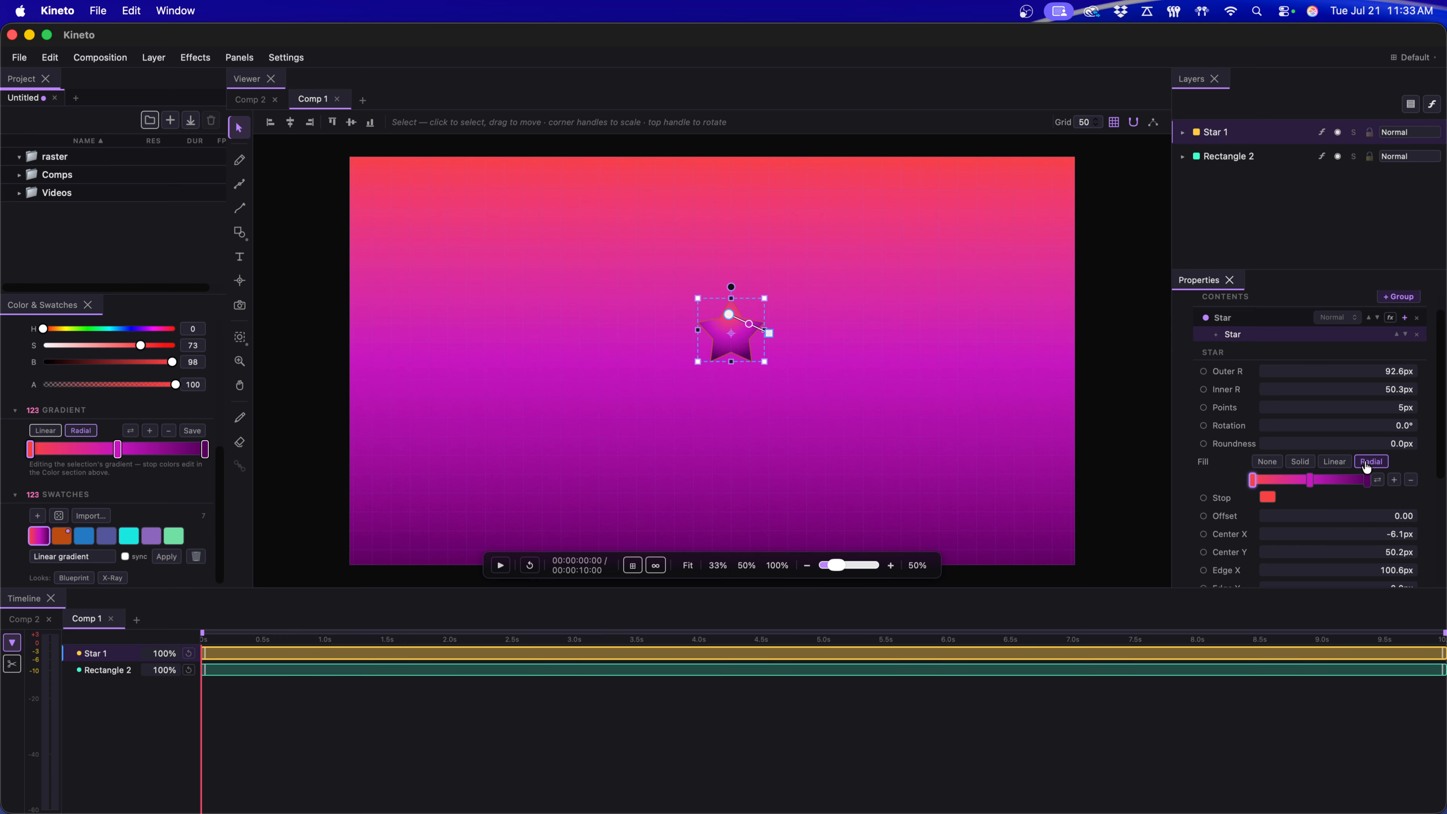
drag(770, 333, 730, 322)
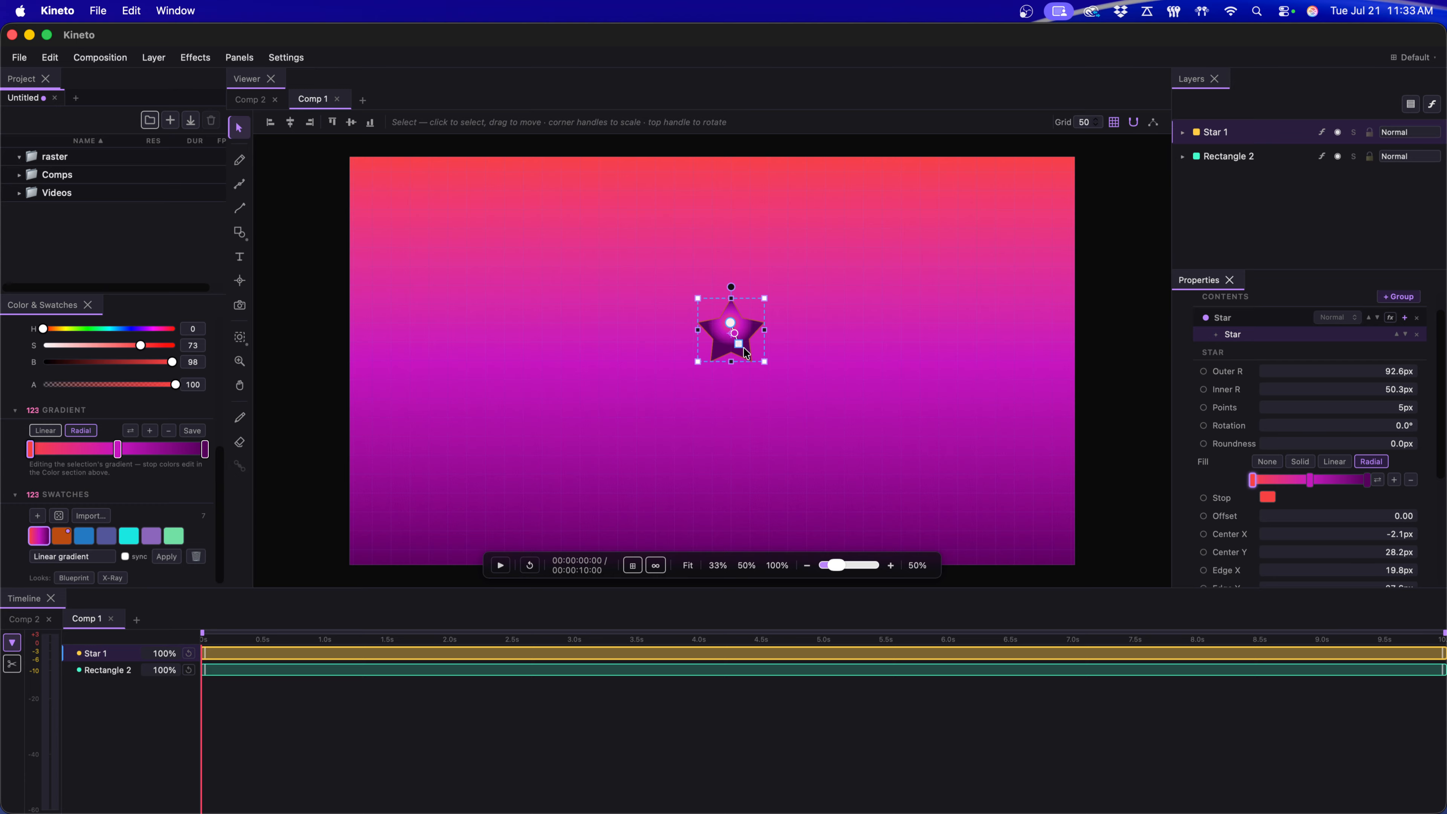
mouse_move(740, 344)
mouse_down()
mouse_move(762, 365)
mouse_move(745, 348)
mouse_up()
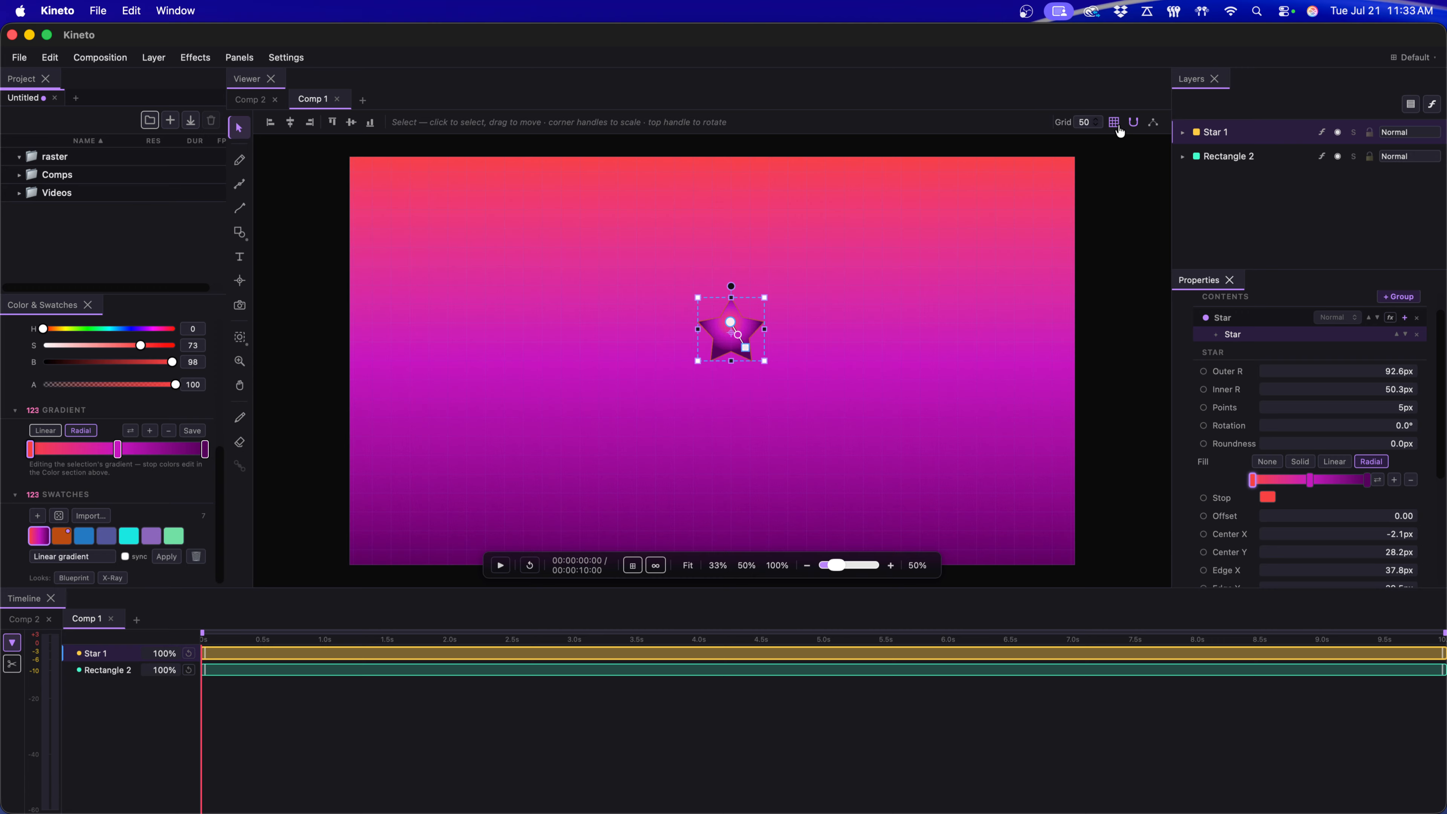
Set the grid size to 65 and check it by hiding and showing the background rectangle.
click(1097, 119)
click(1337, 157)
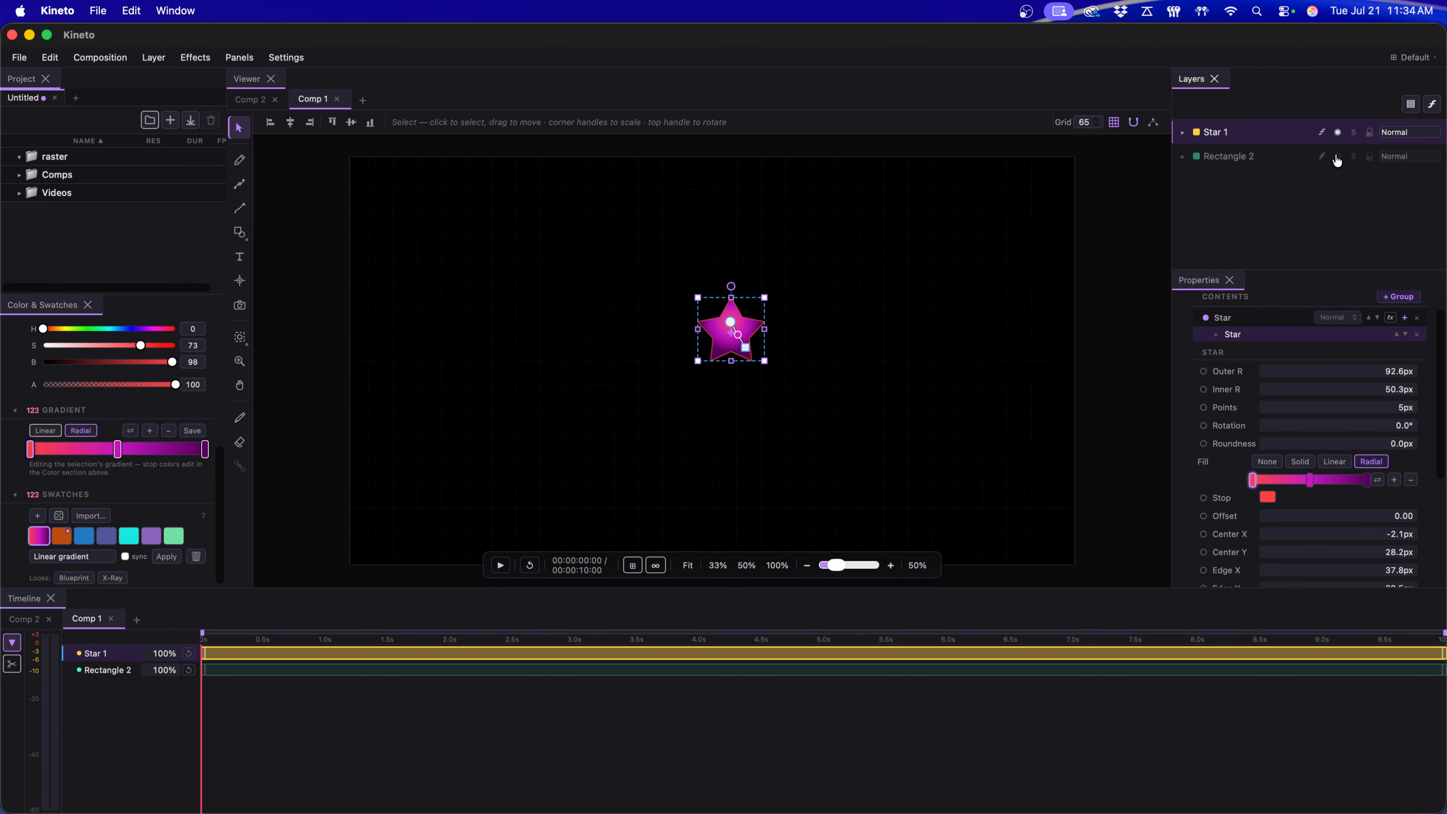
click(1337, 159)
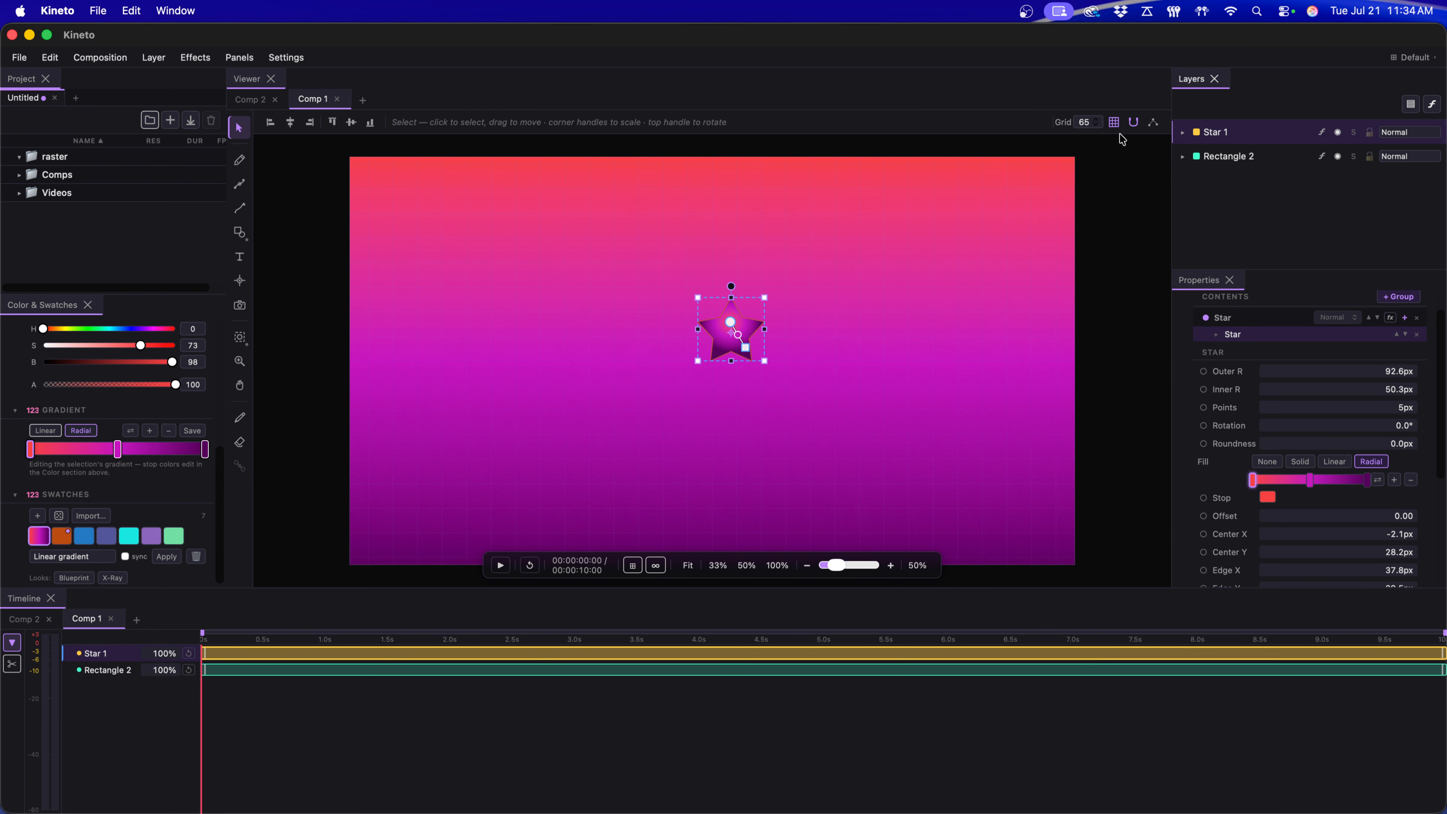
Turn off the grid and move the star slightly down and to the right on the canvas.
click(1115, 124)
drag(739, 329, 778, 360)
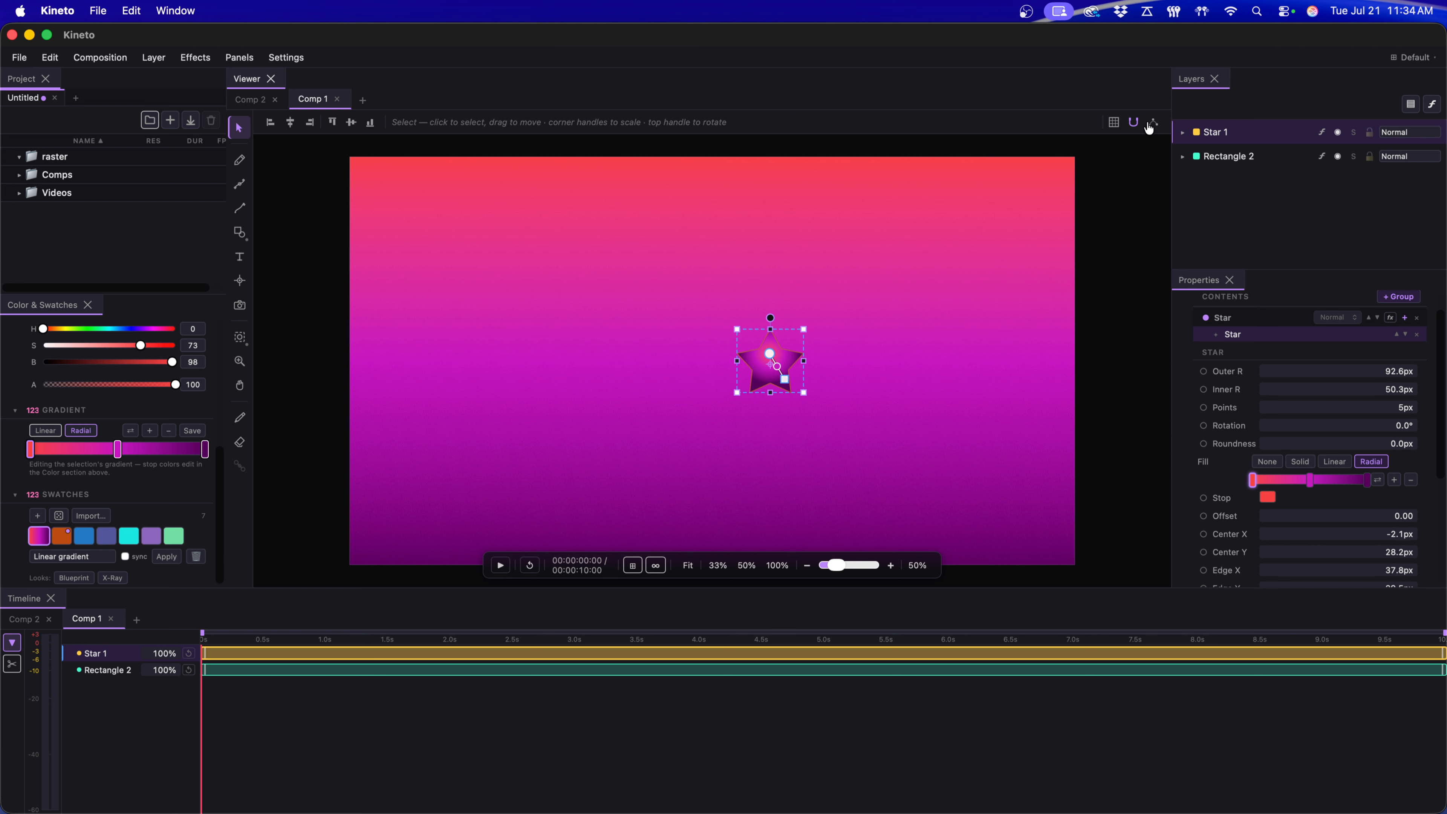
Increase the star's outer radius to about 144.6 px and its inner radius to about 100.3 px.
click(1133, 122)
scroll(1208, 425, down, 1)
scroll(1208, 431, up, 2)
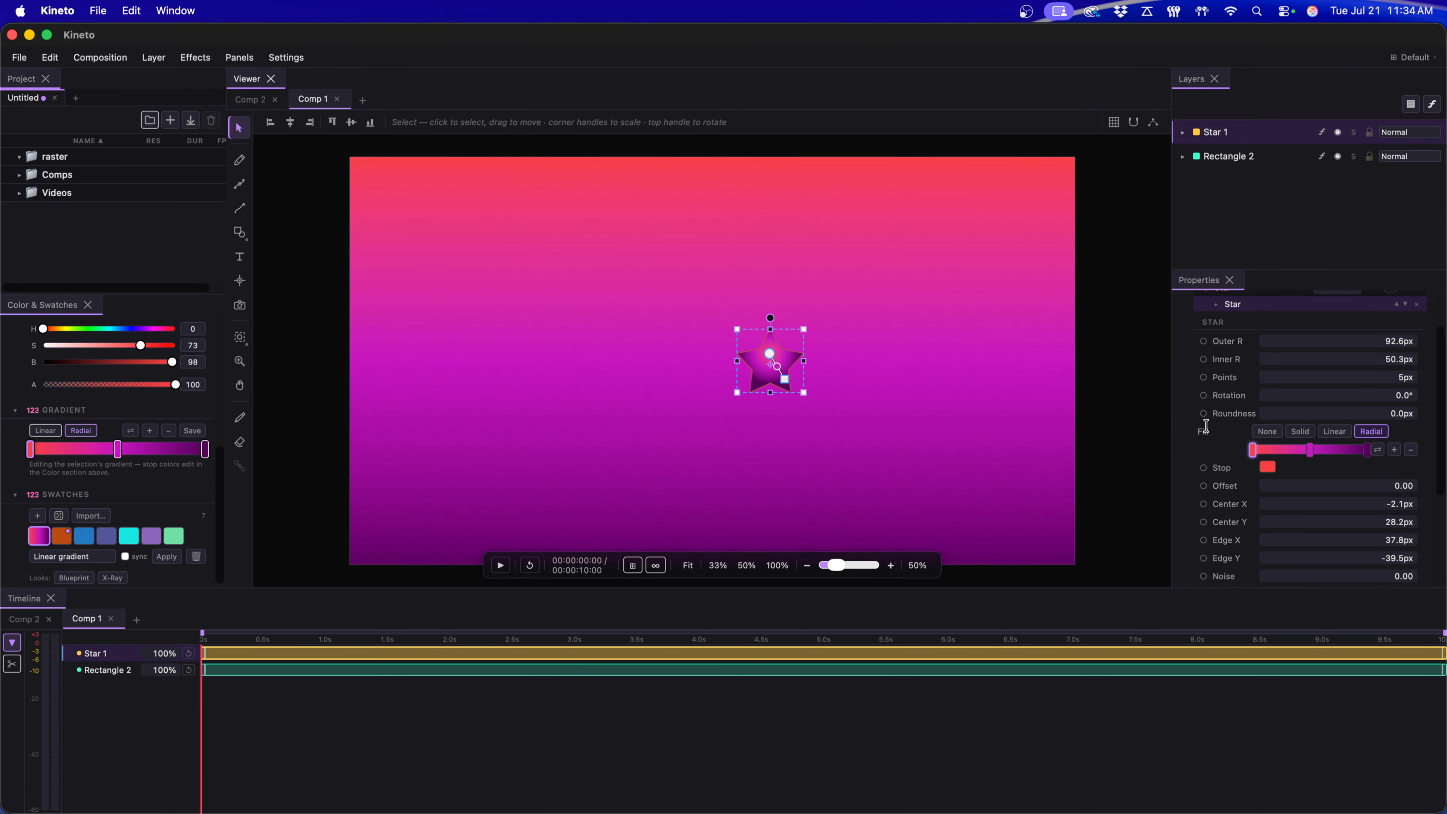
scroll(1208, 431, down, 1)
drag(1300, 391, 1291, 429)
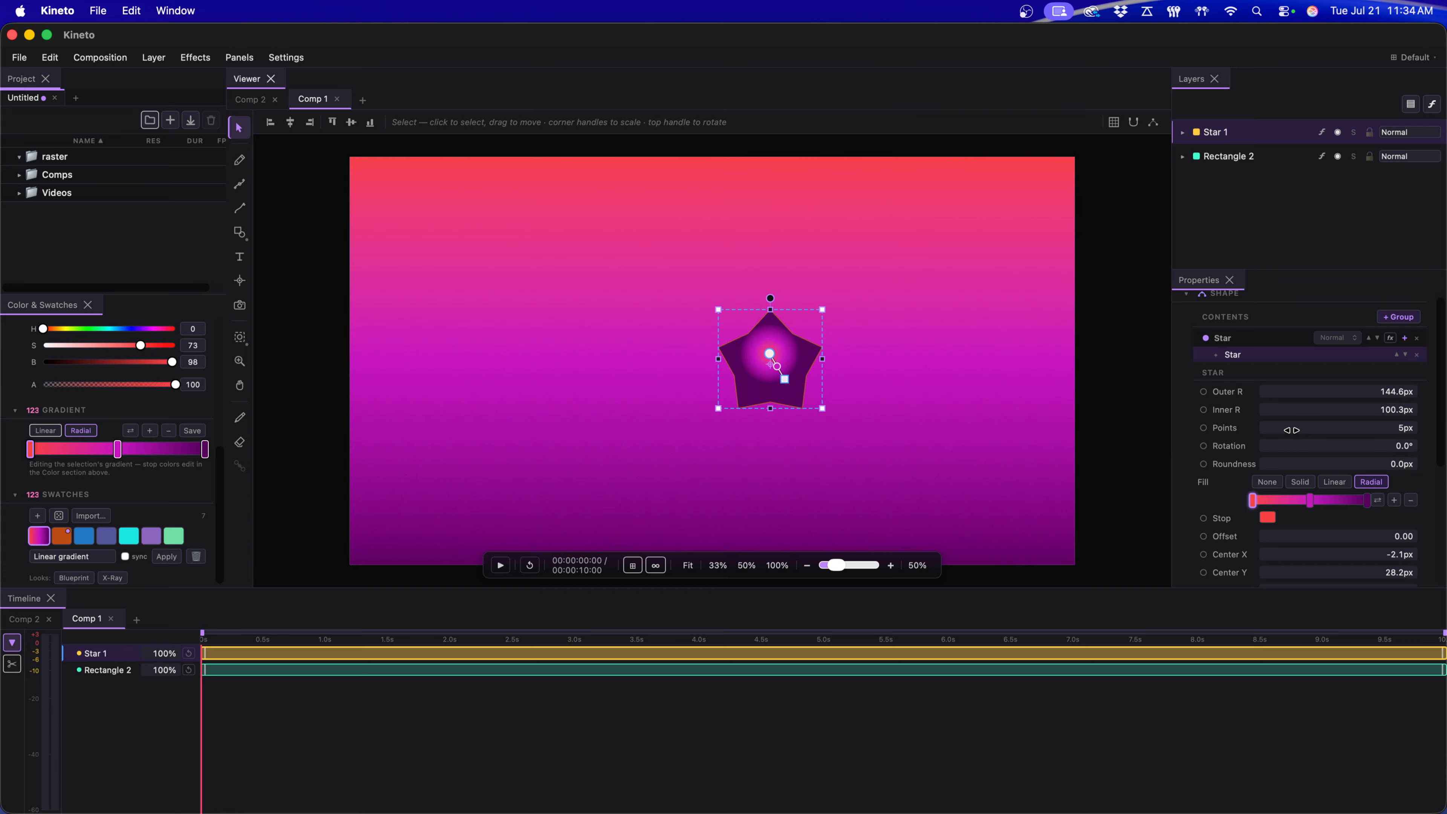
click(1203, 393)
scroll(1226, 431, down, 3)
scroll(1232, 442, up, 3)
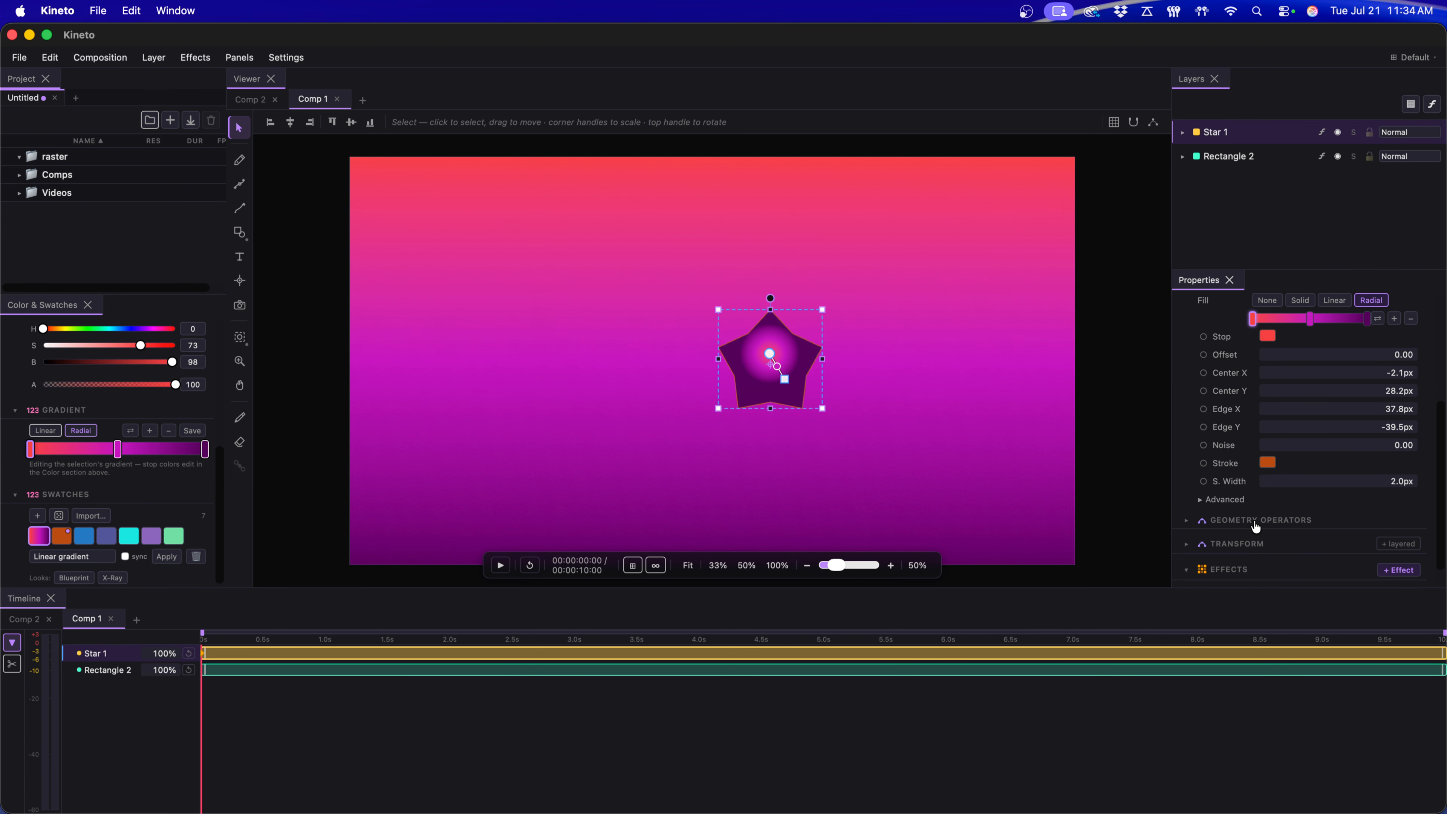
click(1186, 304)
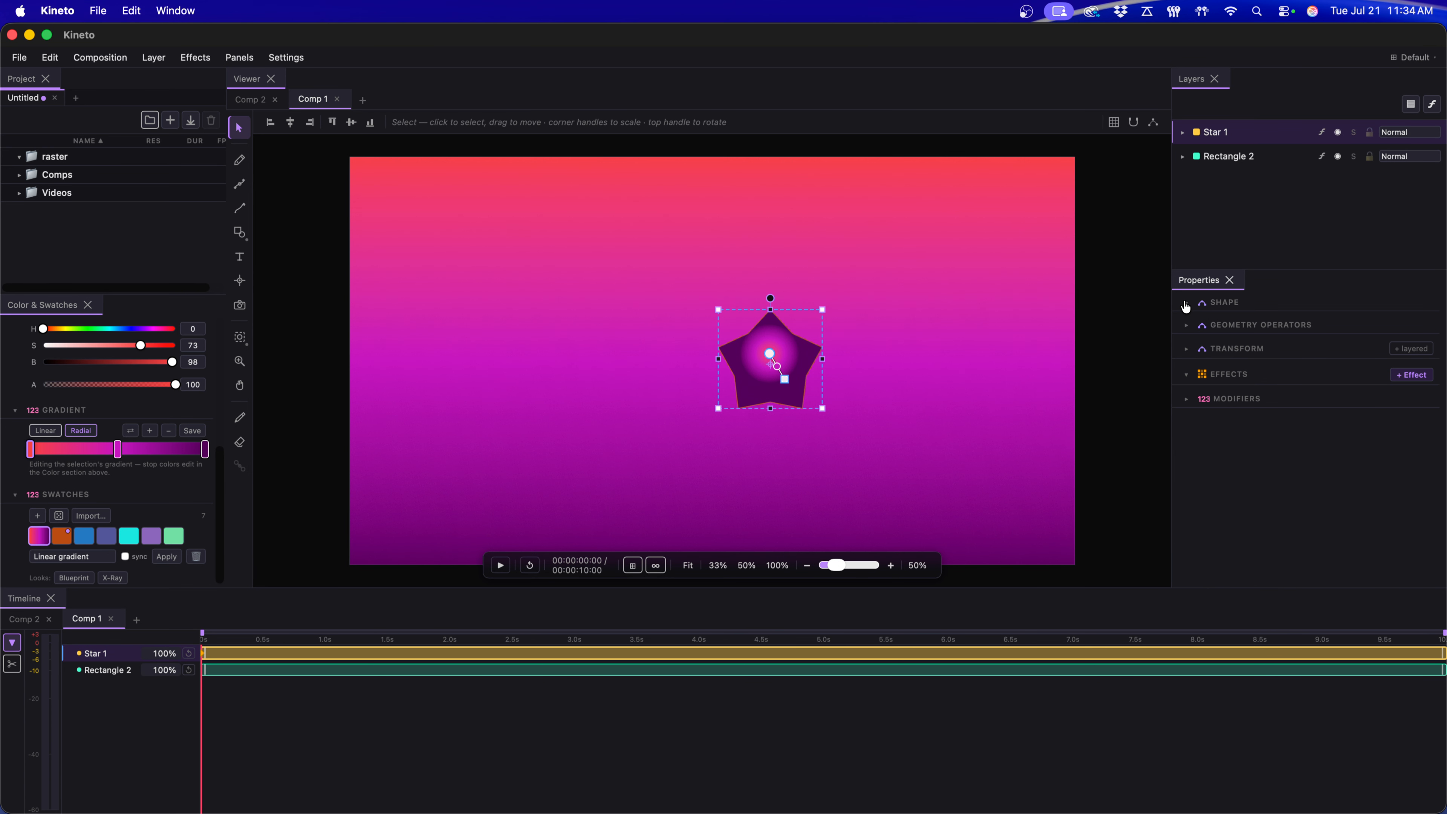
Try a Repeater geometry operator with 3 copies on the star and remove it.
click(1187, 326)
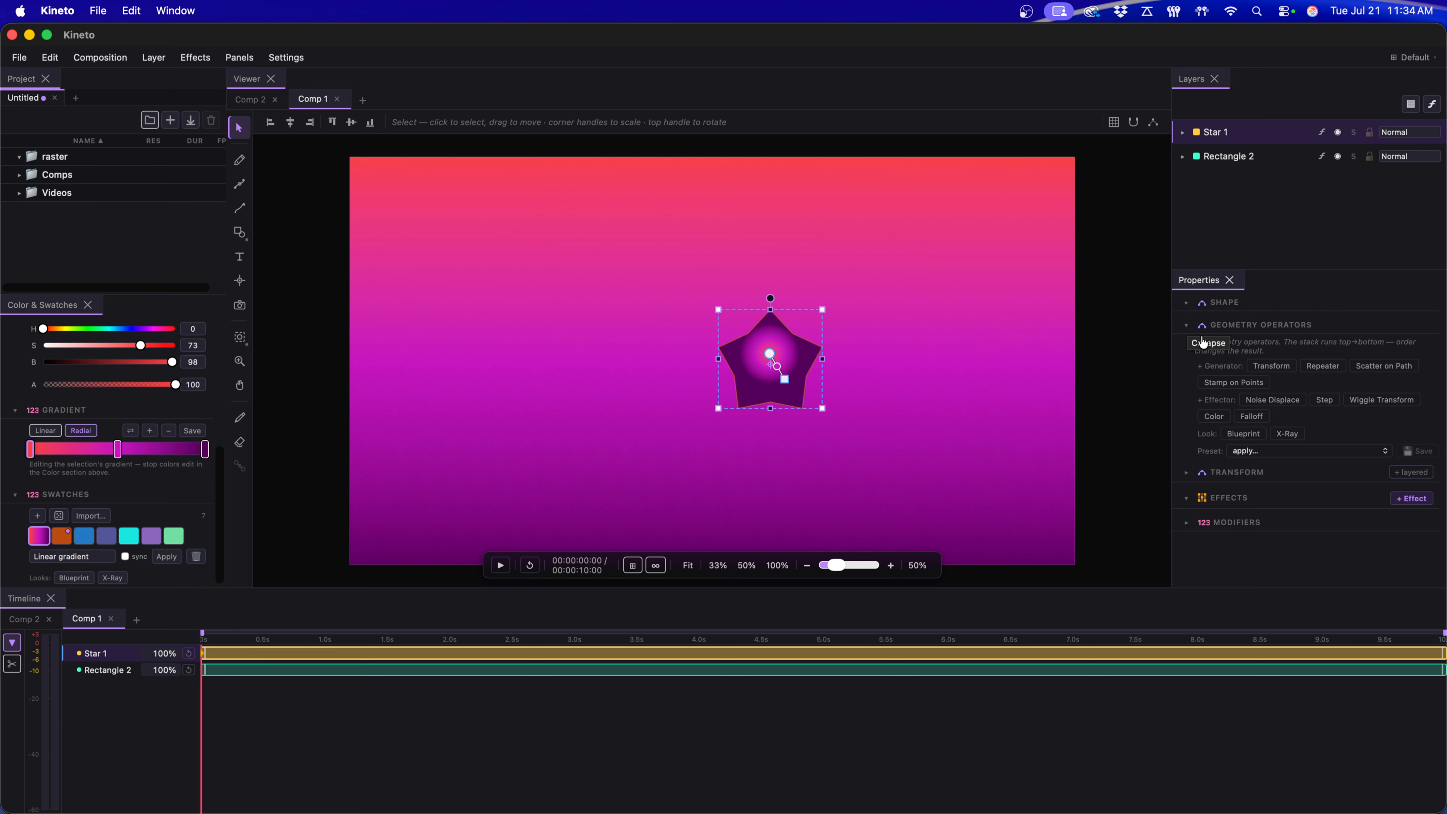
click(1329, 368)
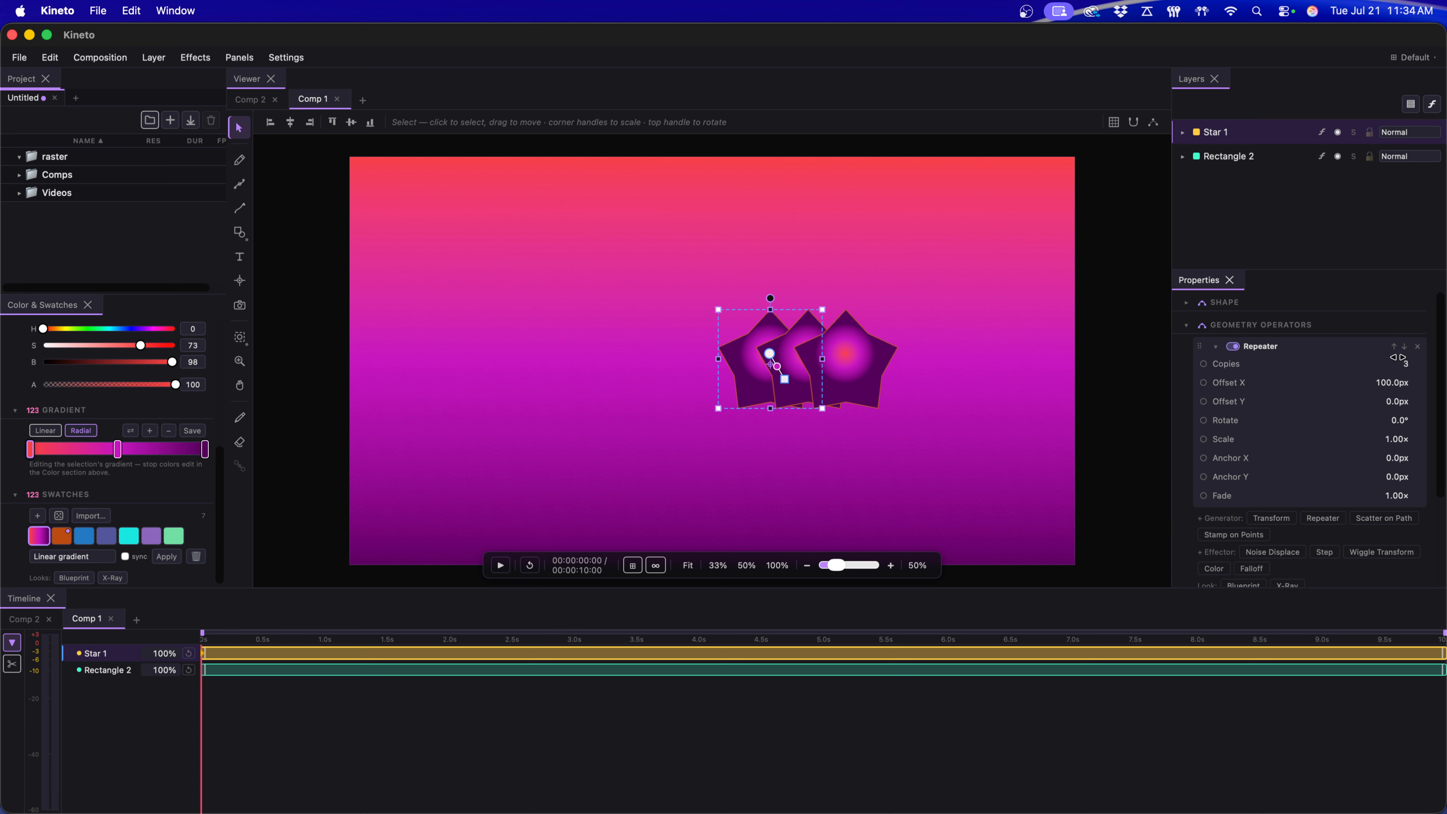
click(1417, 347)
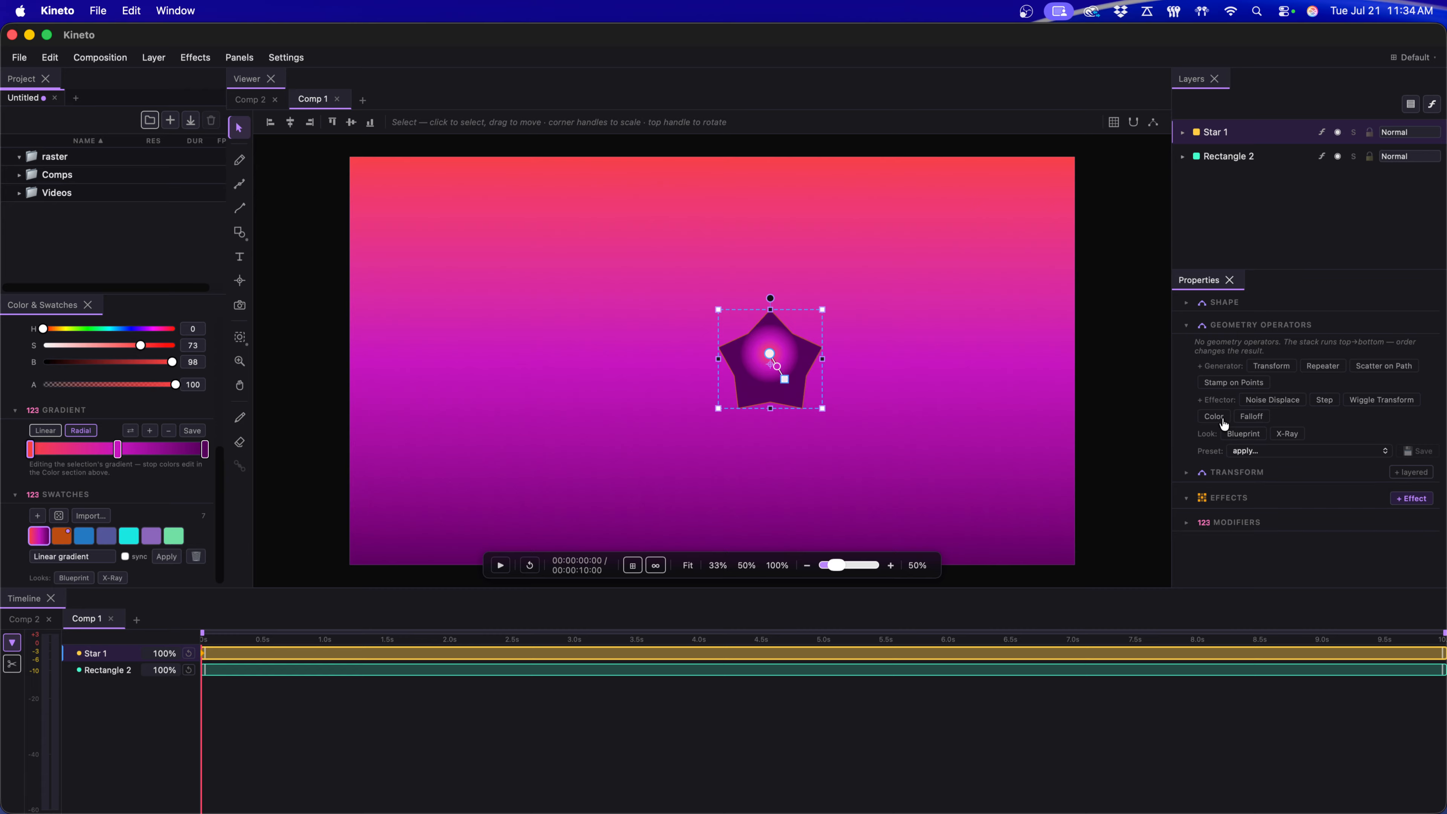
Add a Repeater followed by a Color geometry operator to the star, with a 30° hue shift per copy.
click(1337, 366)
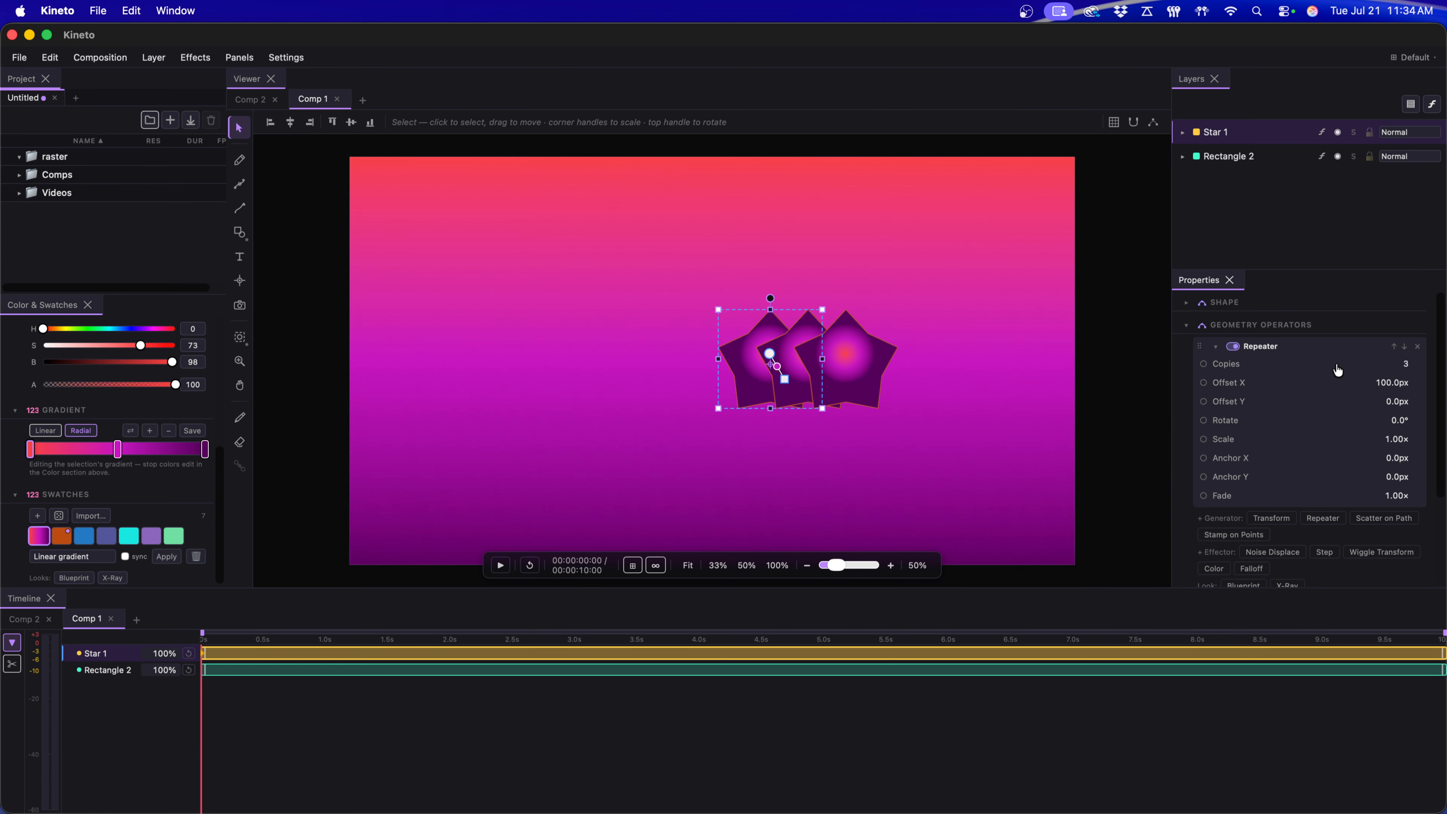
scroll(1233, 562, down, 1)
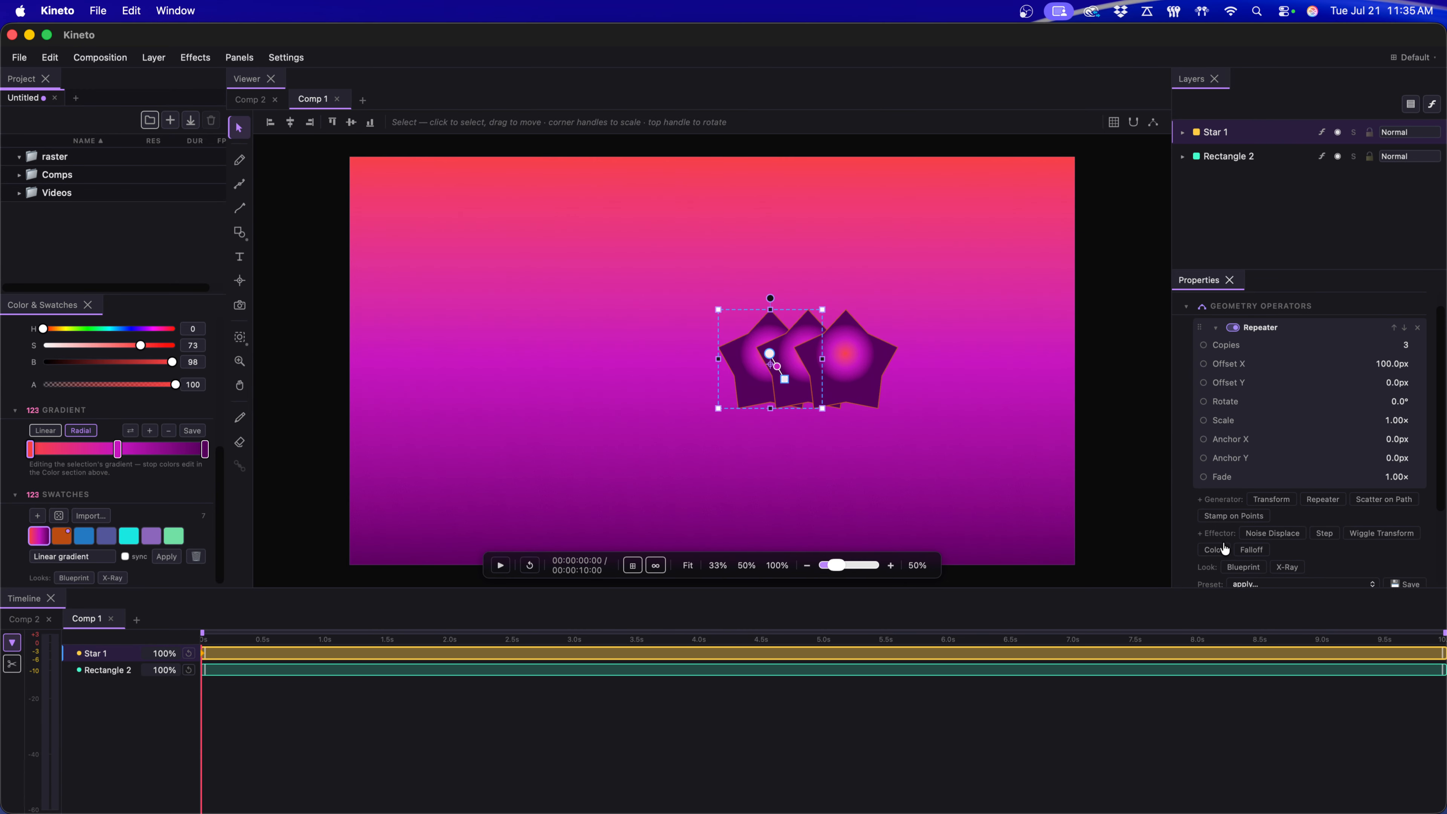
click(1220, 550)
scroll(1334, 498, down, 3)
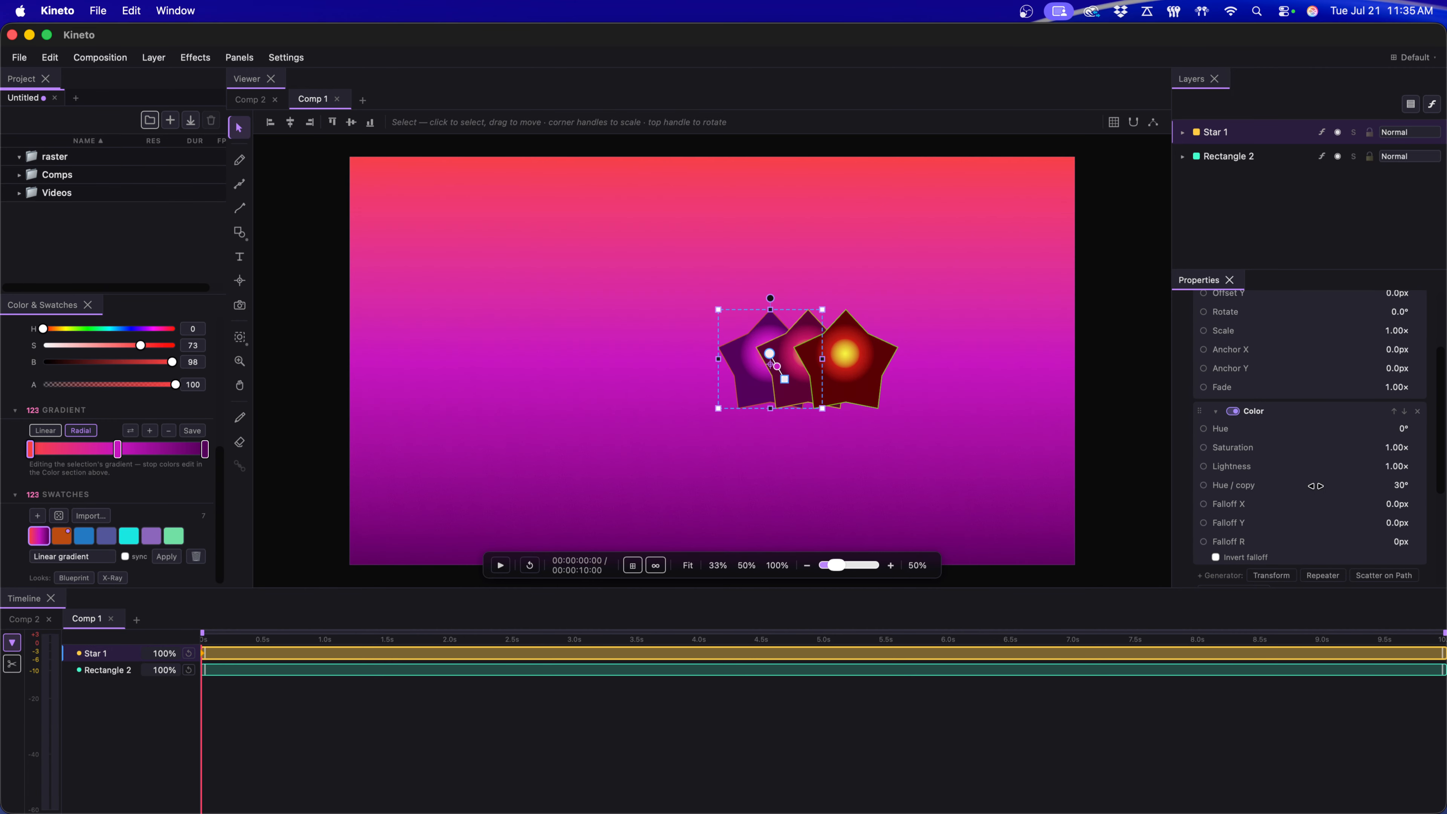
scroll(1391, 421, up, 4)
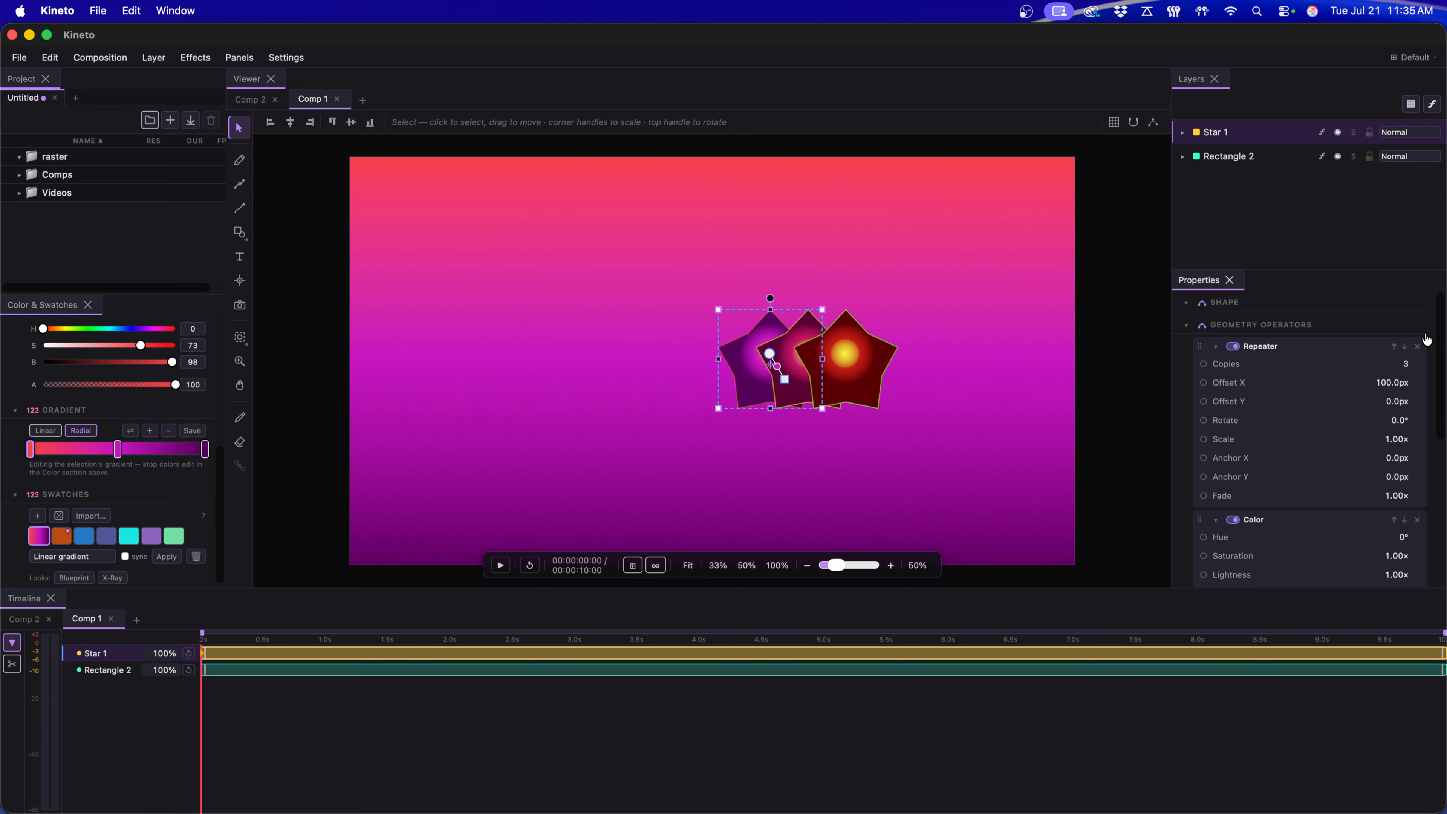
Swap the Repeater and Color operators' order, restore it, and remove both operators from the star.
click(1406, 347)
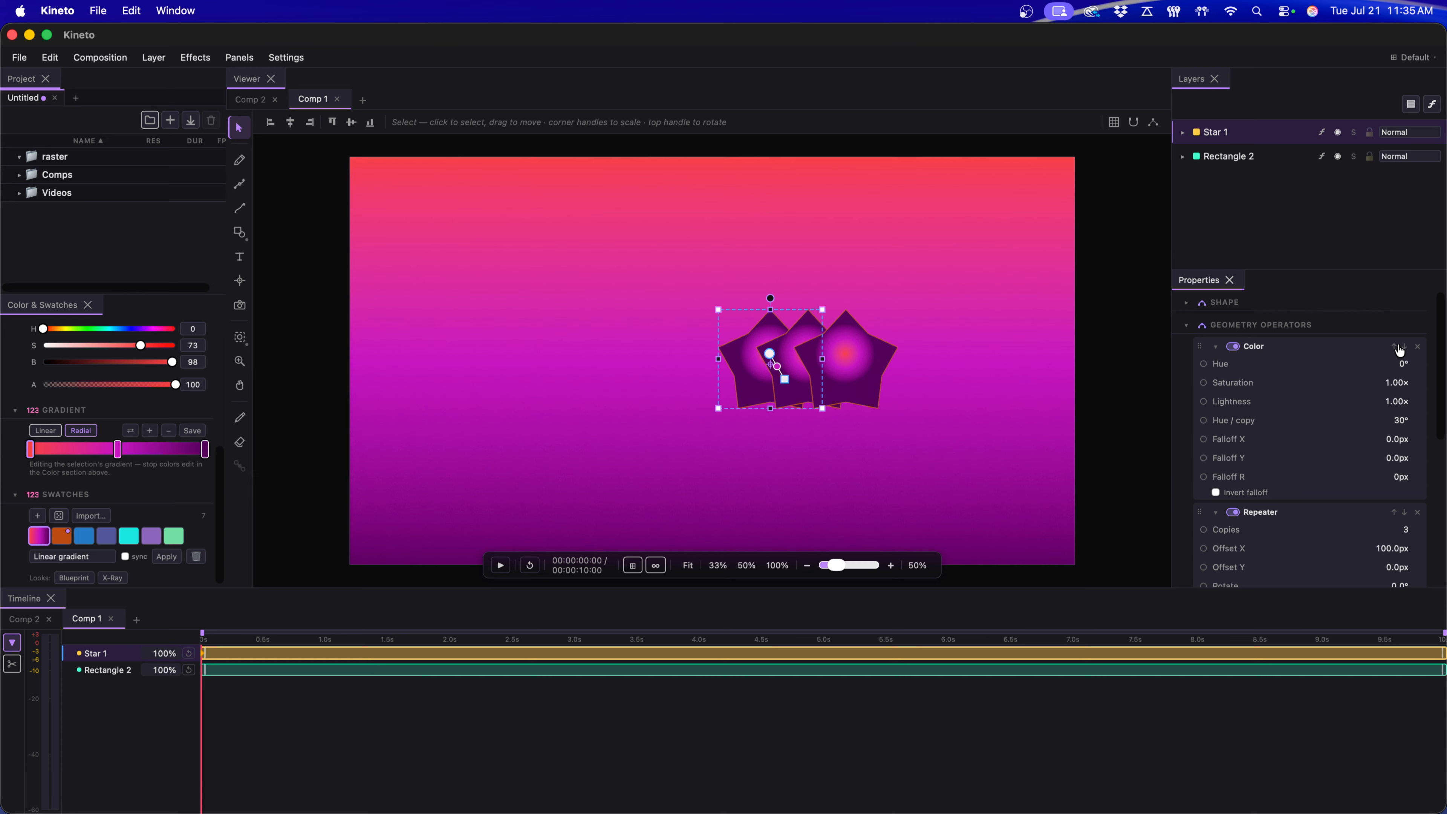
click(1404, 348)
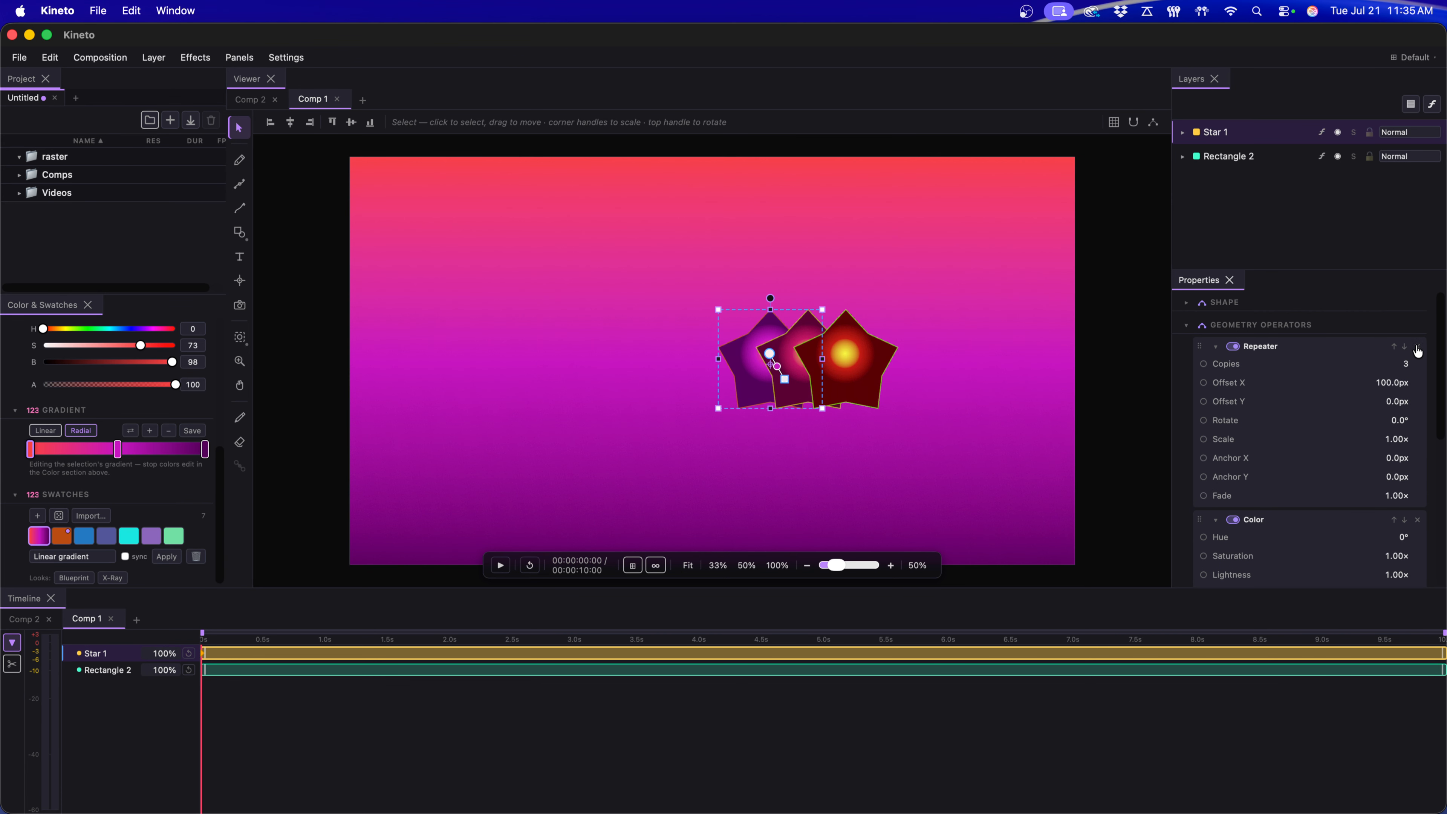
click(1417, 347)
click(1417, 347)
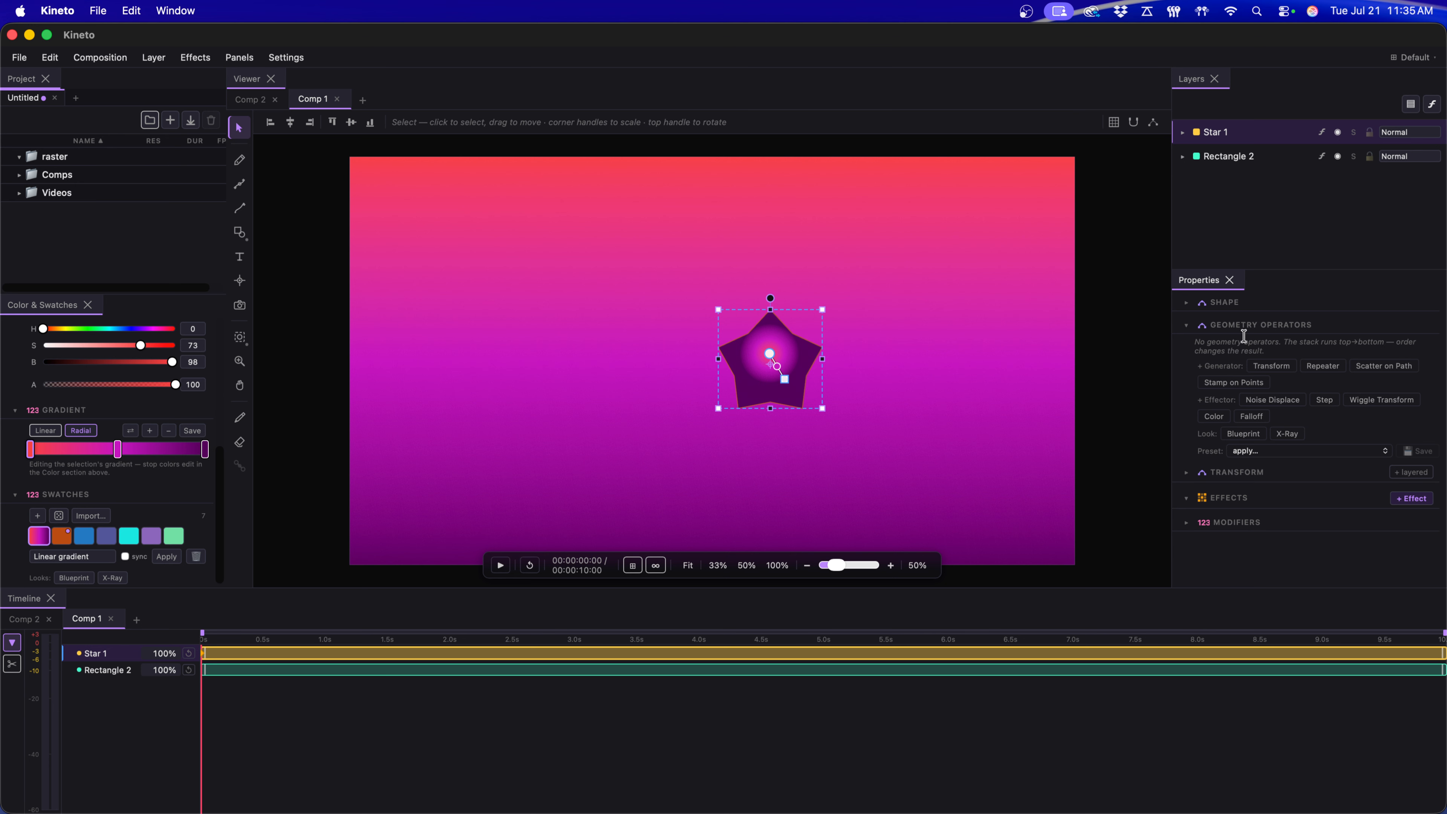
click(1187, 326)
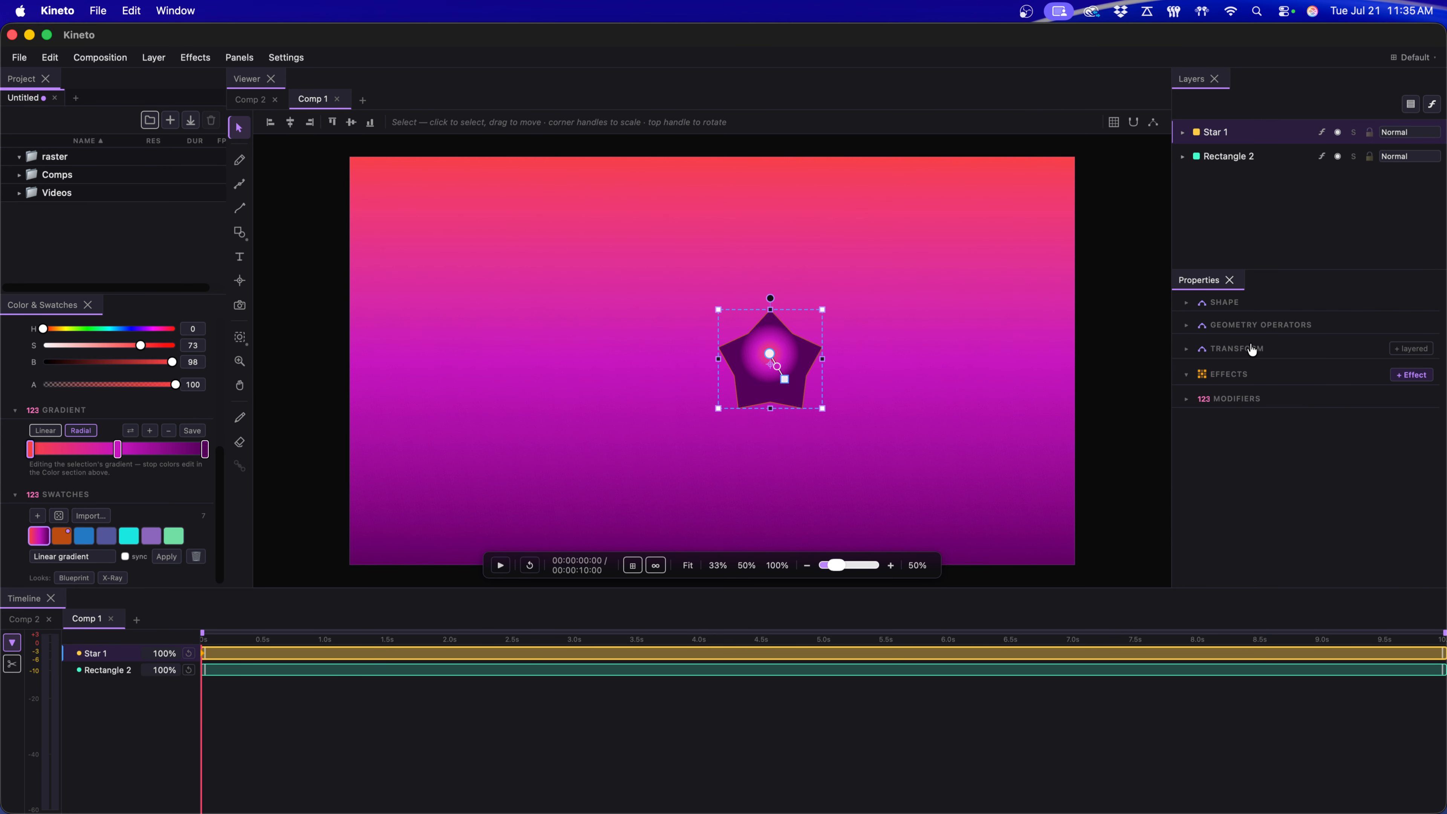
Add a position keyframe to the star at the start of the timeline.
click(1185, 350)
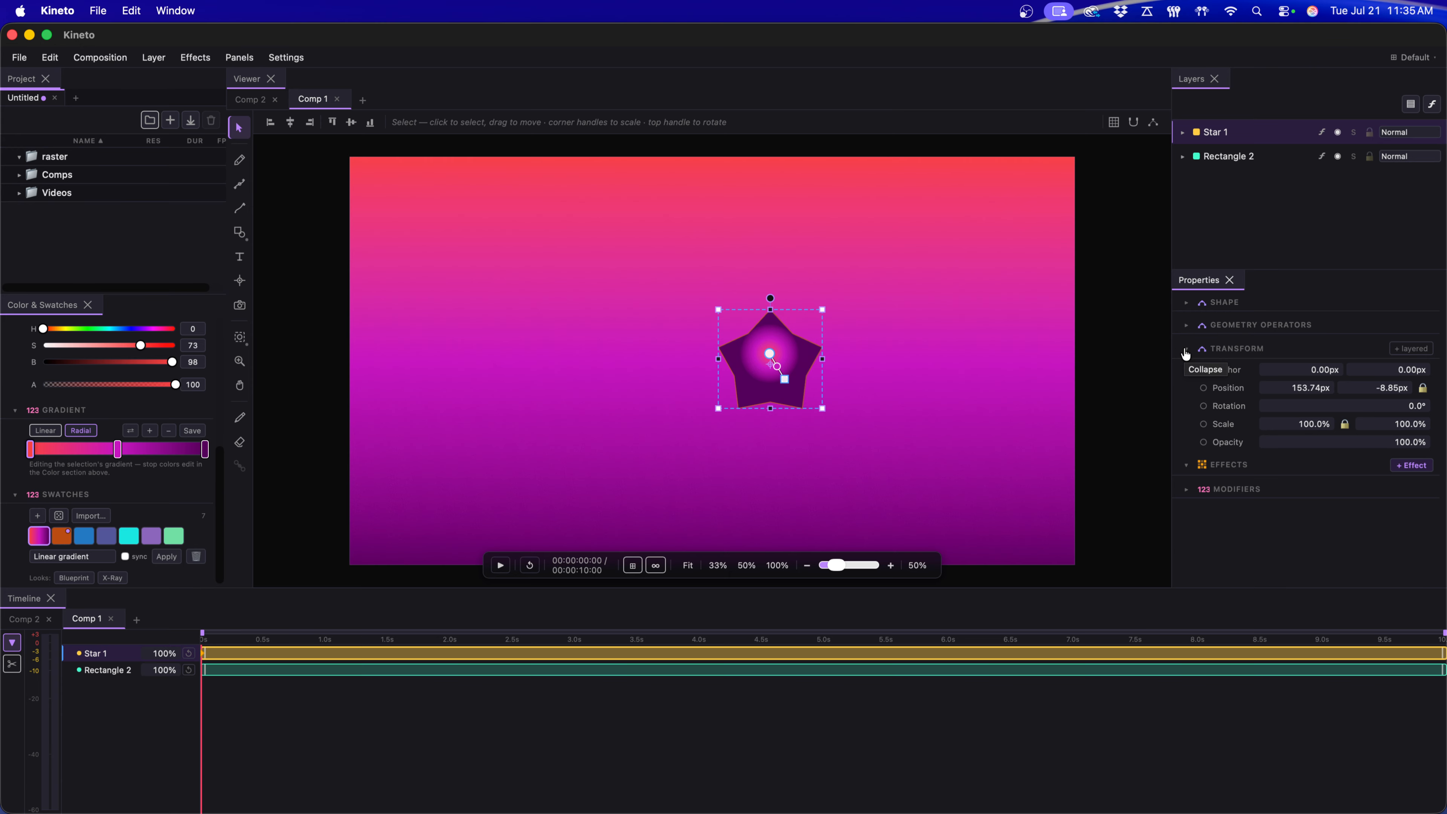
click(1203, 389)
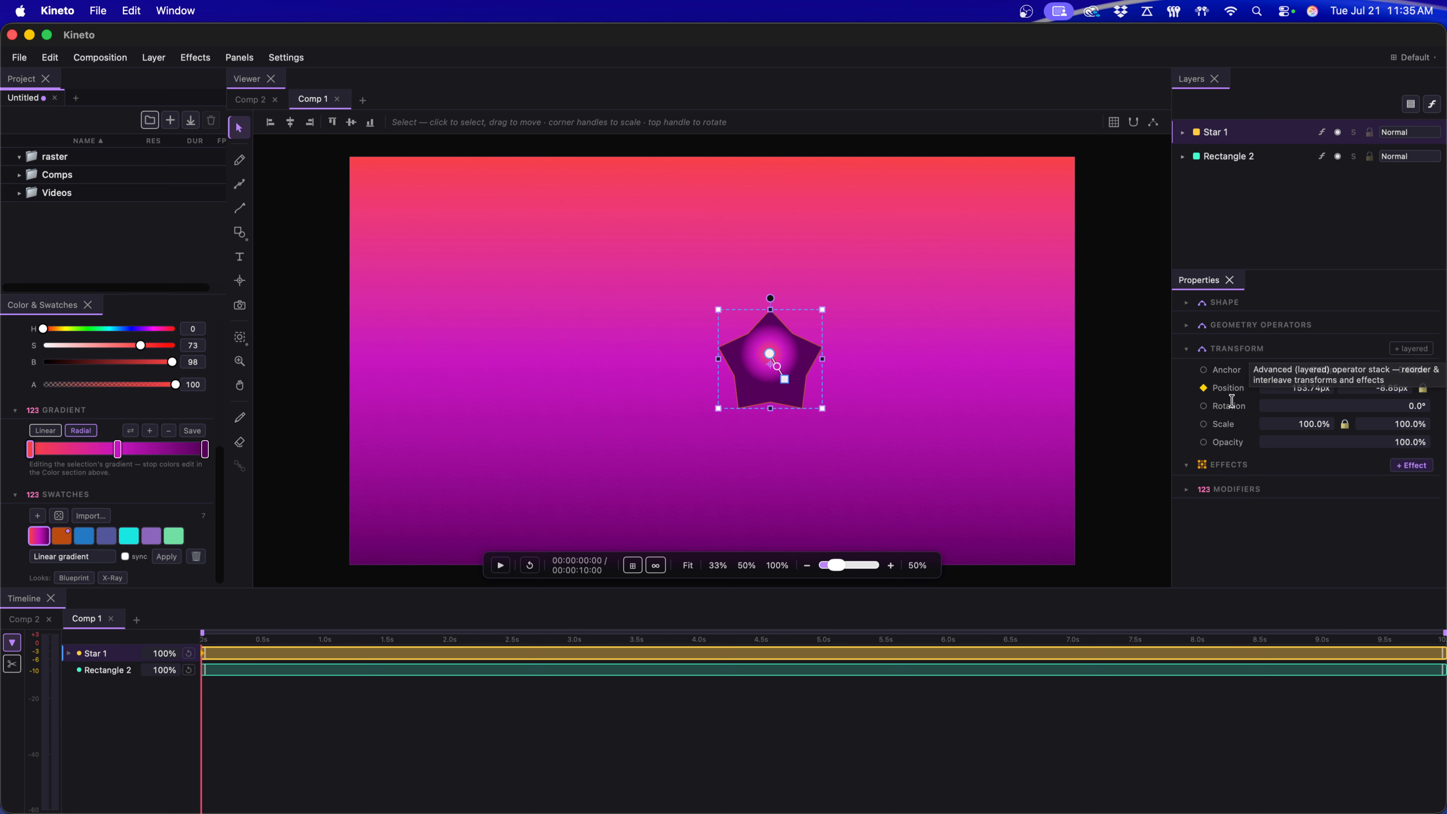
Try the star's layered transform stack by duplicating Position and moving the copy below Scale, and turn layered mode off.
click(1411, 348)
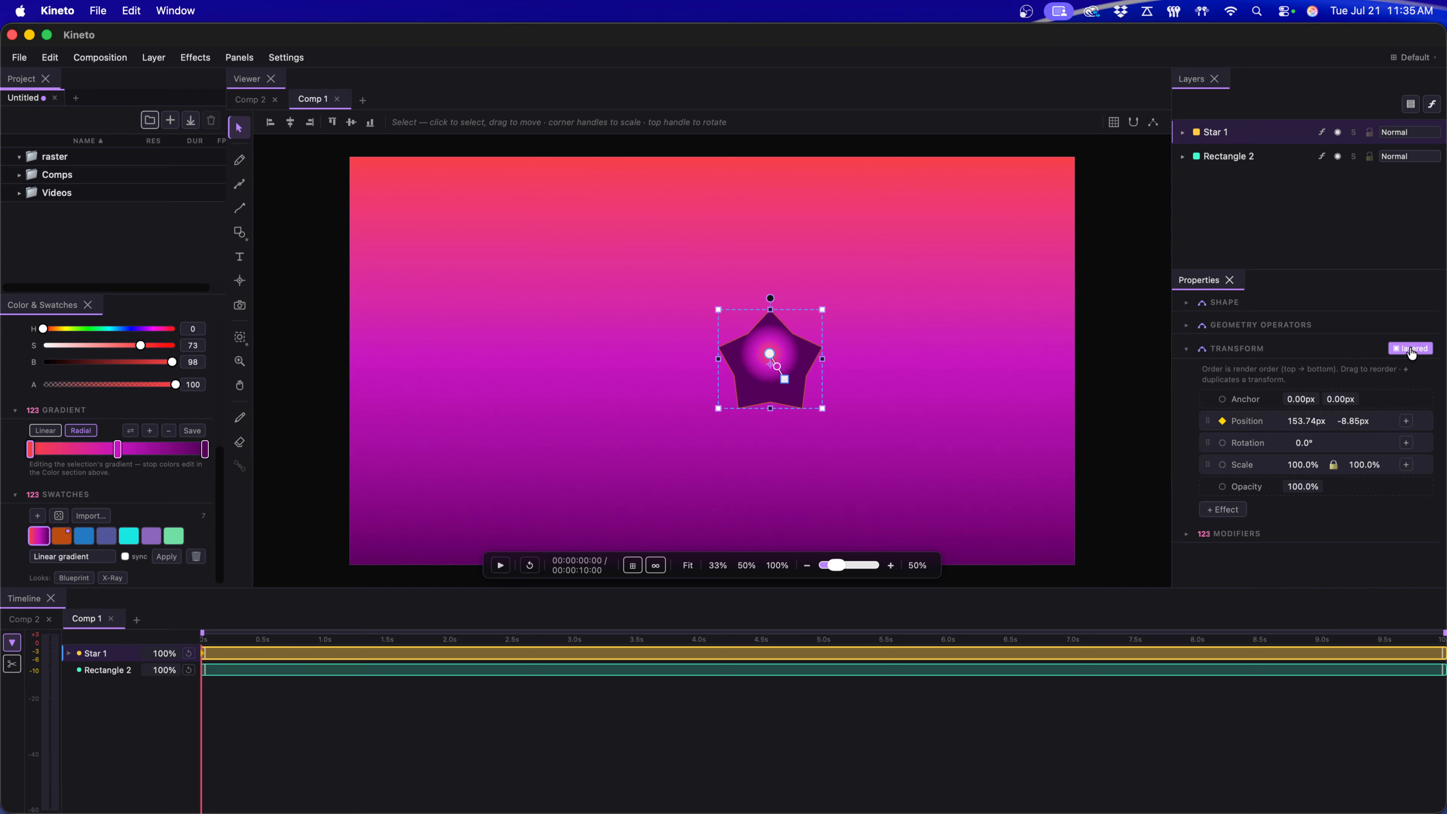
click(1407, 422)
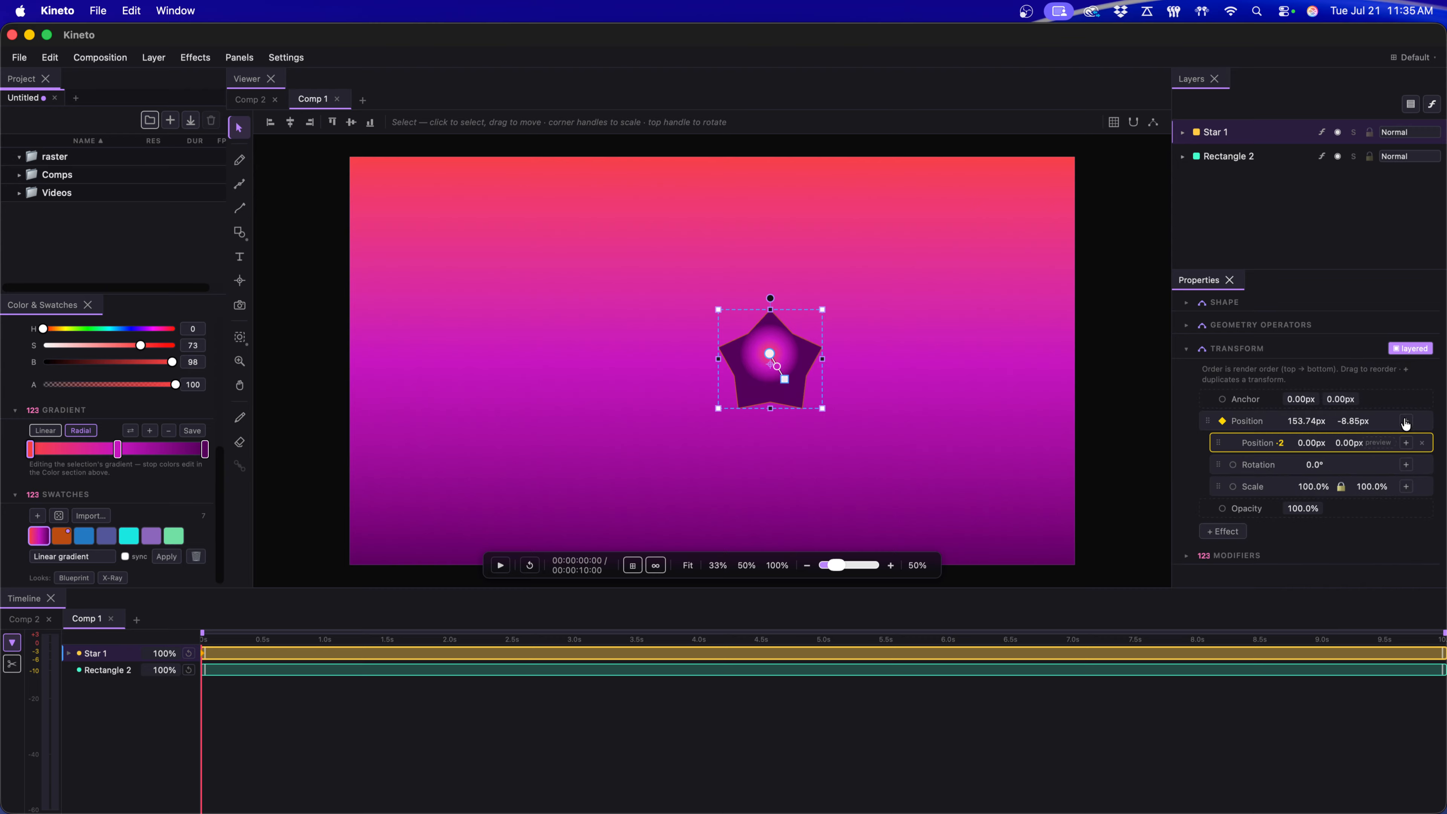
drag(1216, 444, 1238, 482)
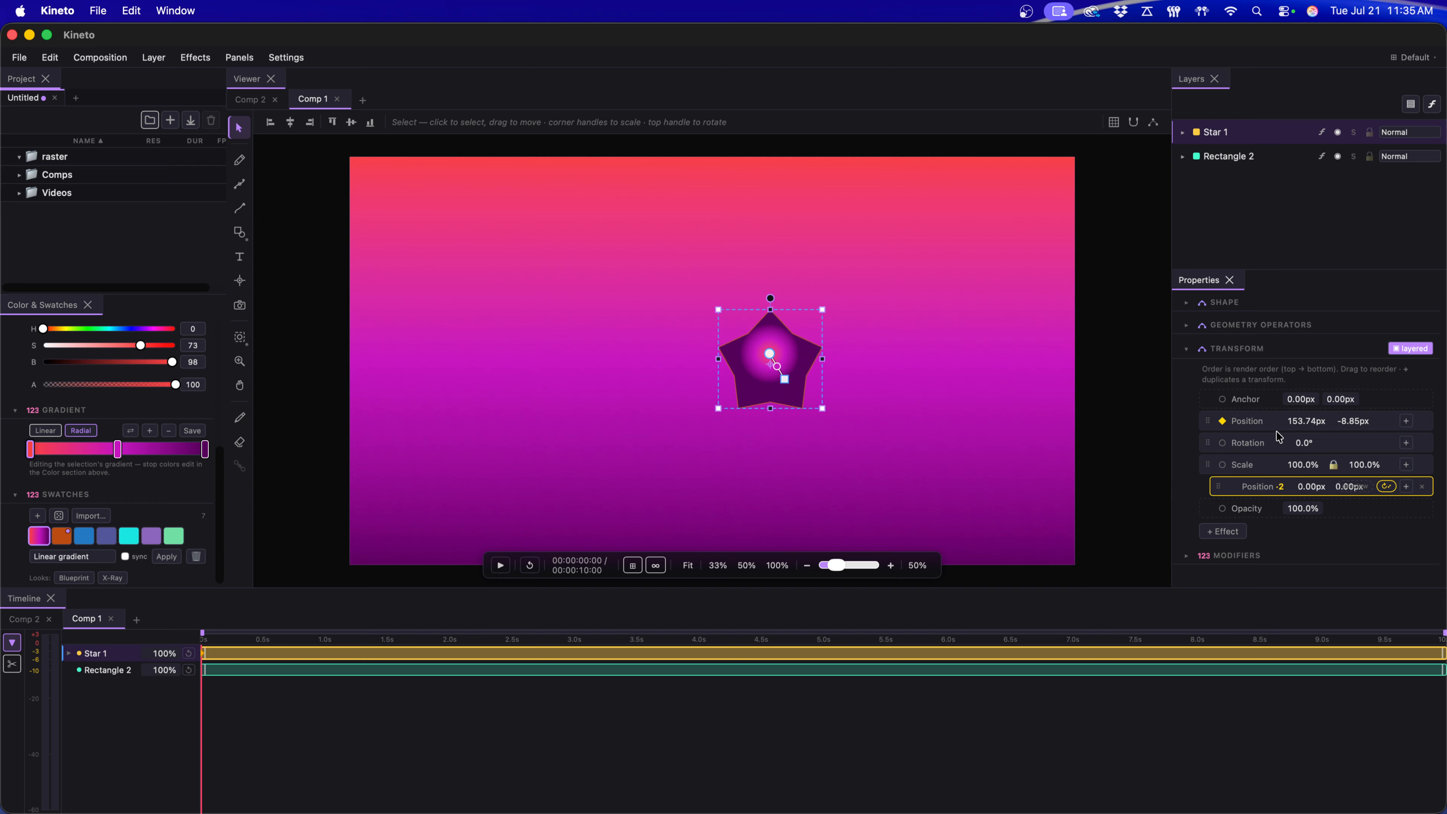
click(1397, 350)
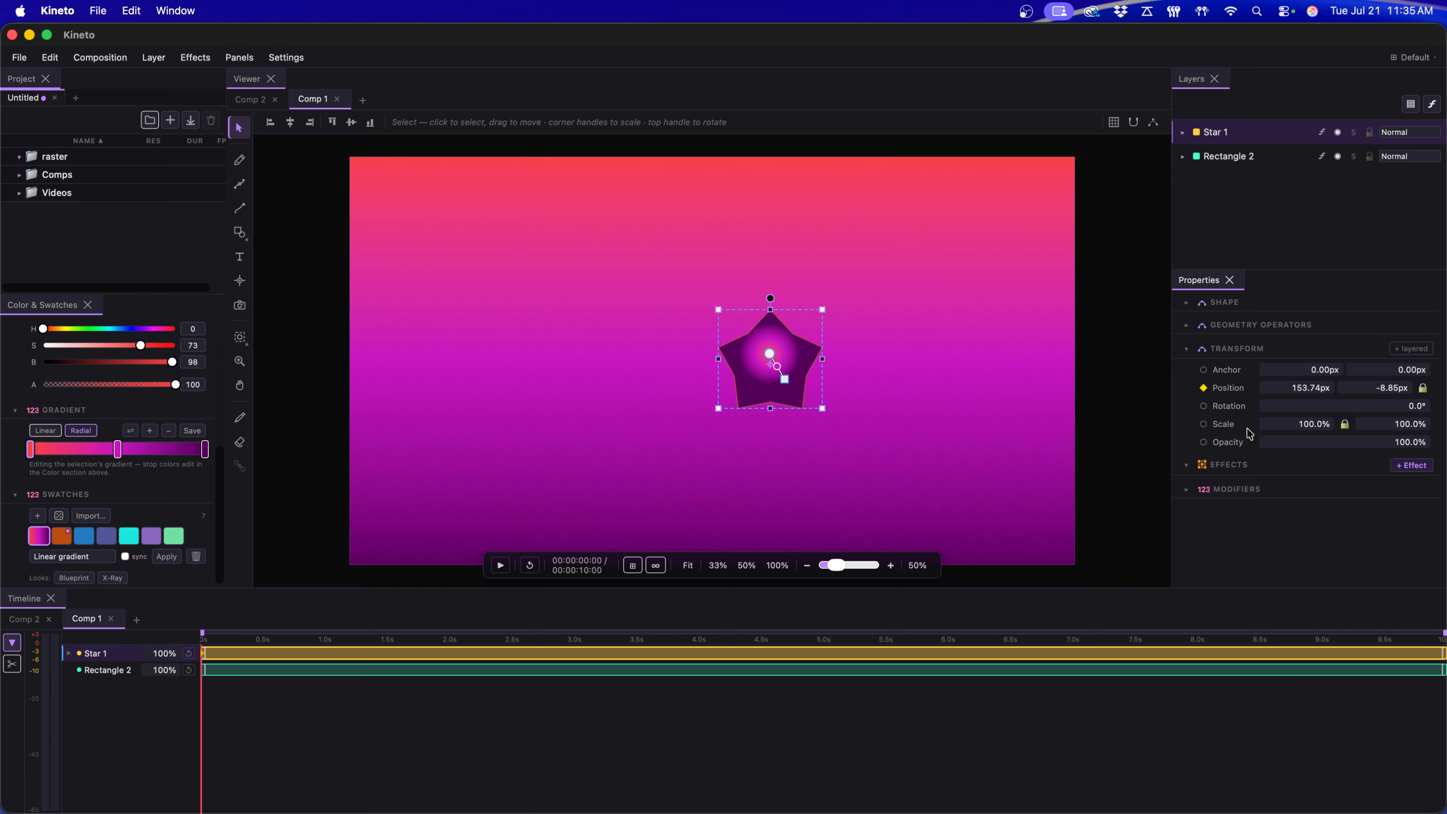
click(1188, 350)
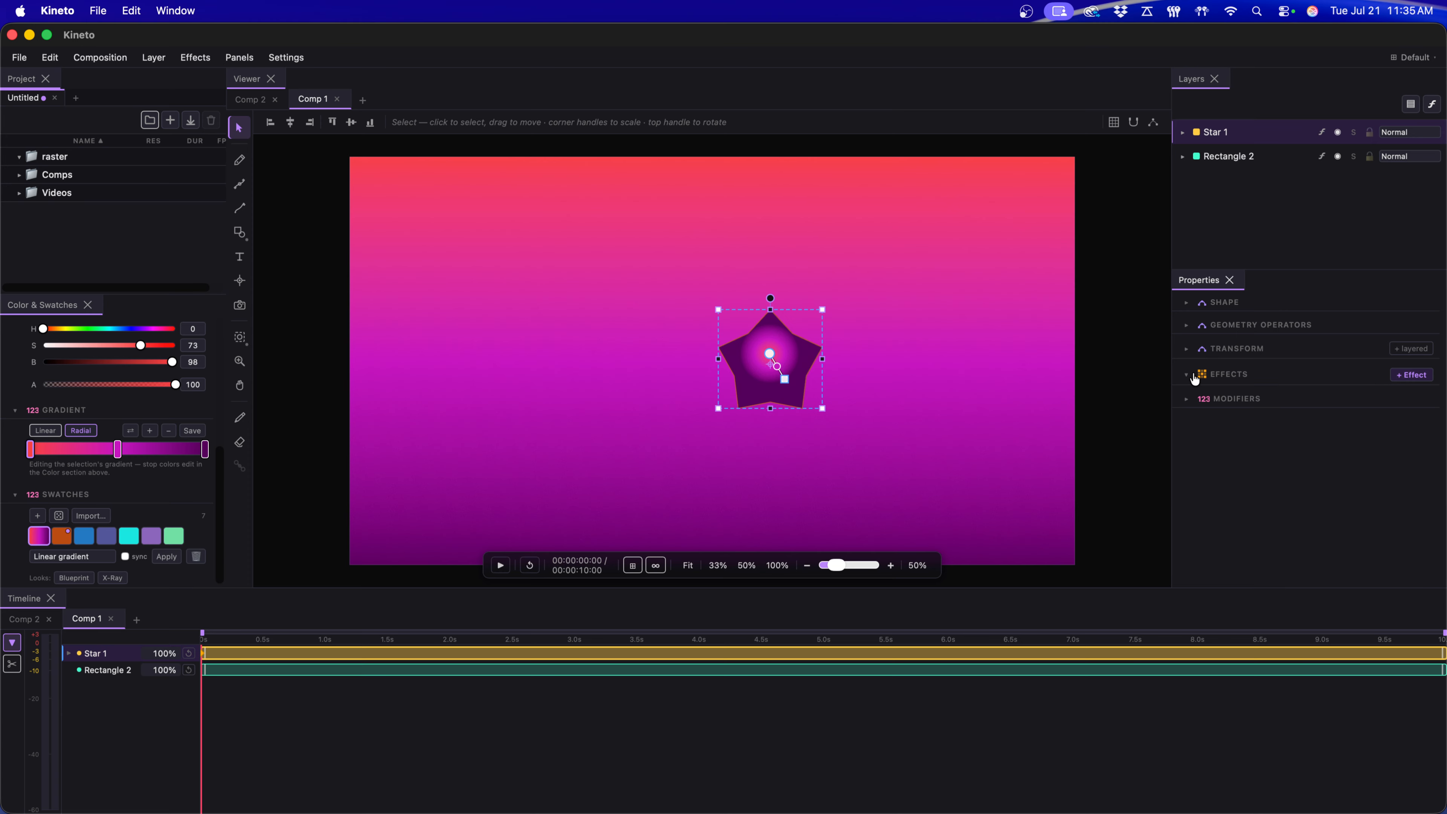
Add a Gaussian Blur effect to the star with a blurriness of about 20.24.
click(1420, 376)
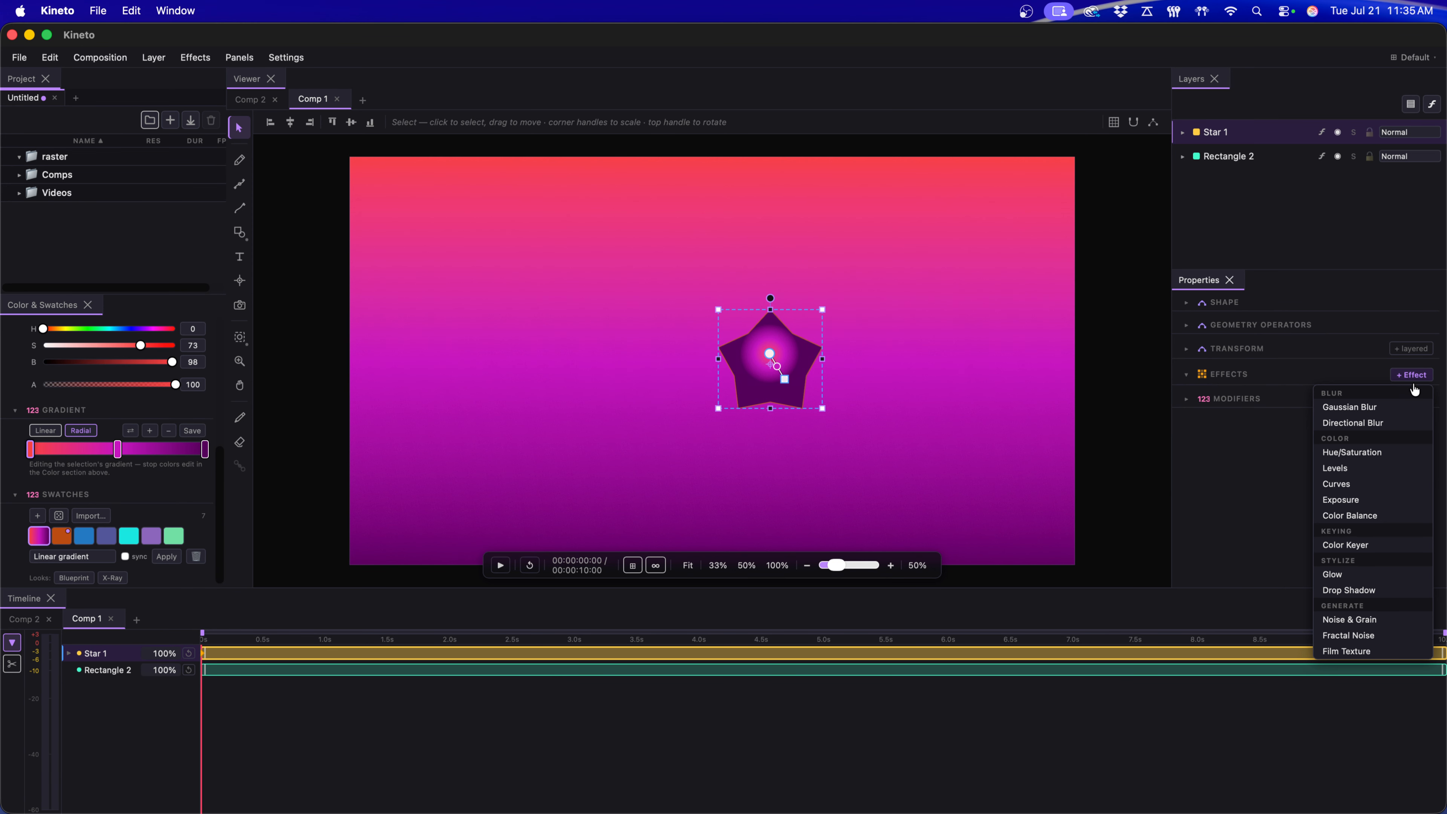
click(1383, 408)
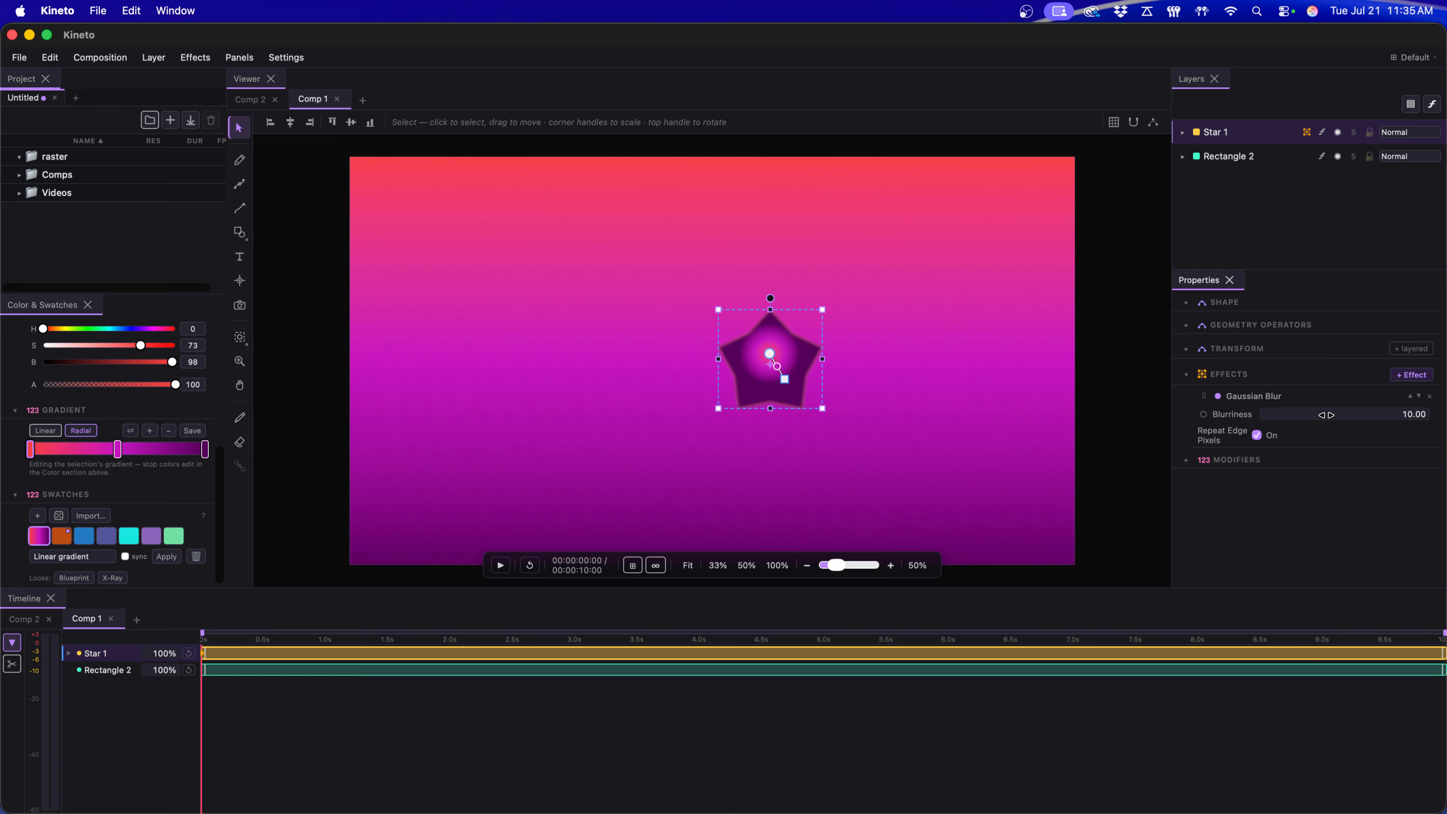
mouse_move(1325, 415)
mouse_down()
mouse_move(1386, 415)
mouse_move(1329, 430)
mouse_up()
Add a Glow effect to the star with a threshold of about 1.75 and a glow radius of about 186.25.
click(1413, 376)
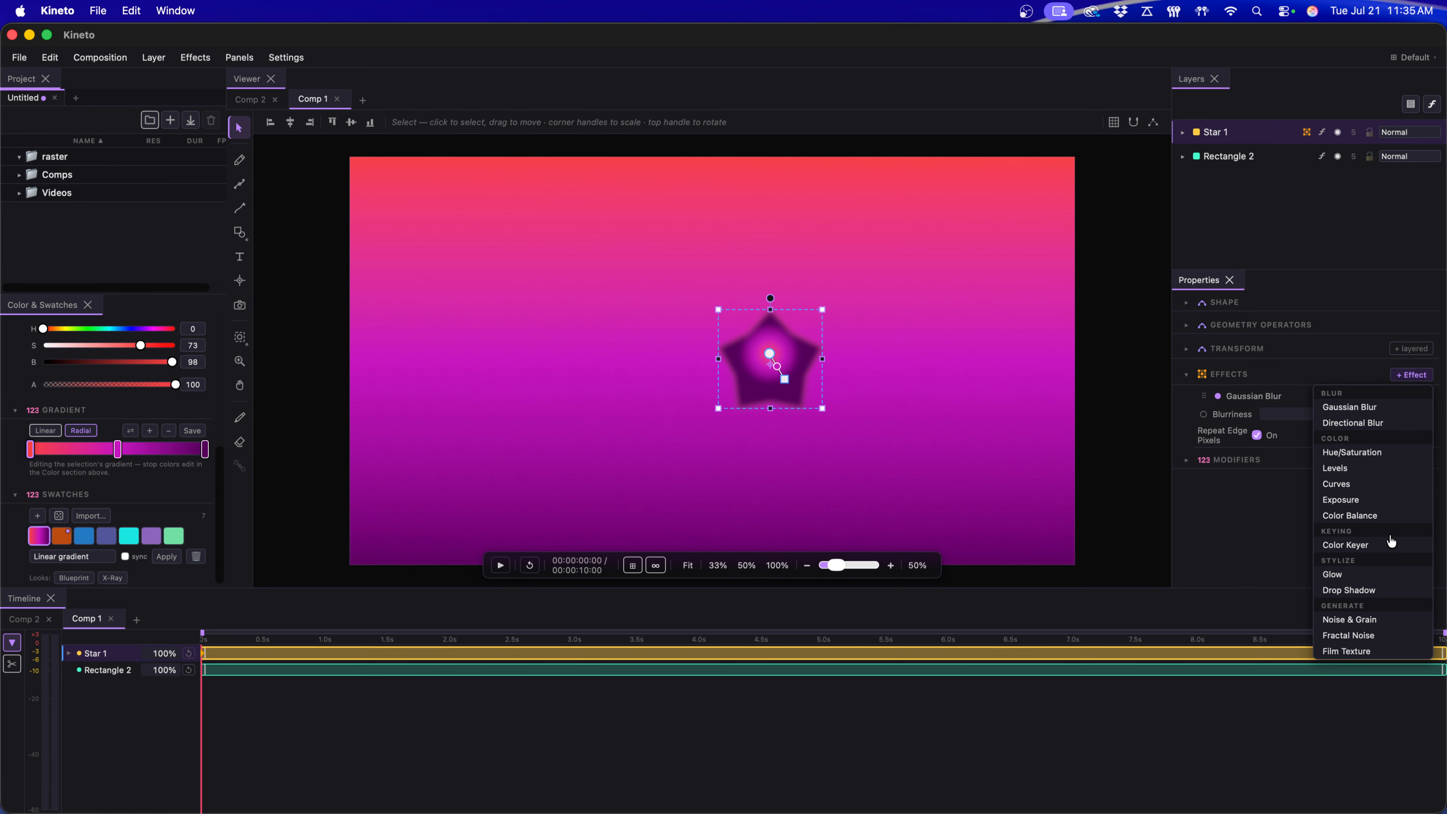
click(1384, 573)
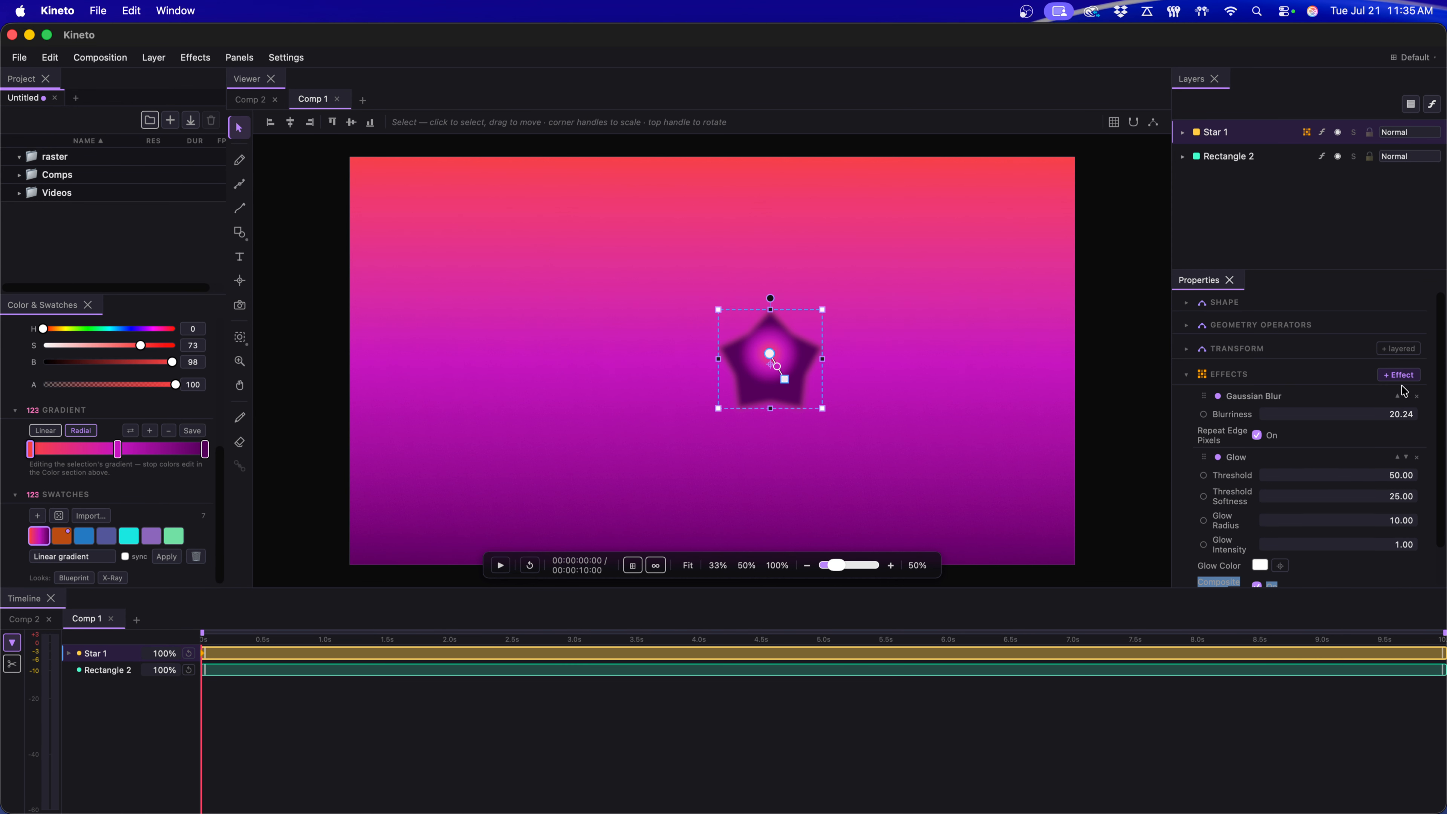
drag(1304, 475, 1309, 475)
drag(1355, 525, 1393, 525)
drag(1360, 479, 1220, 484)
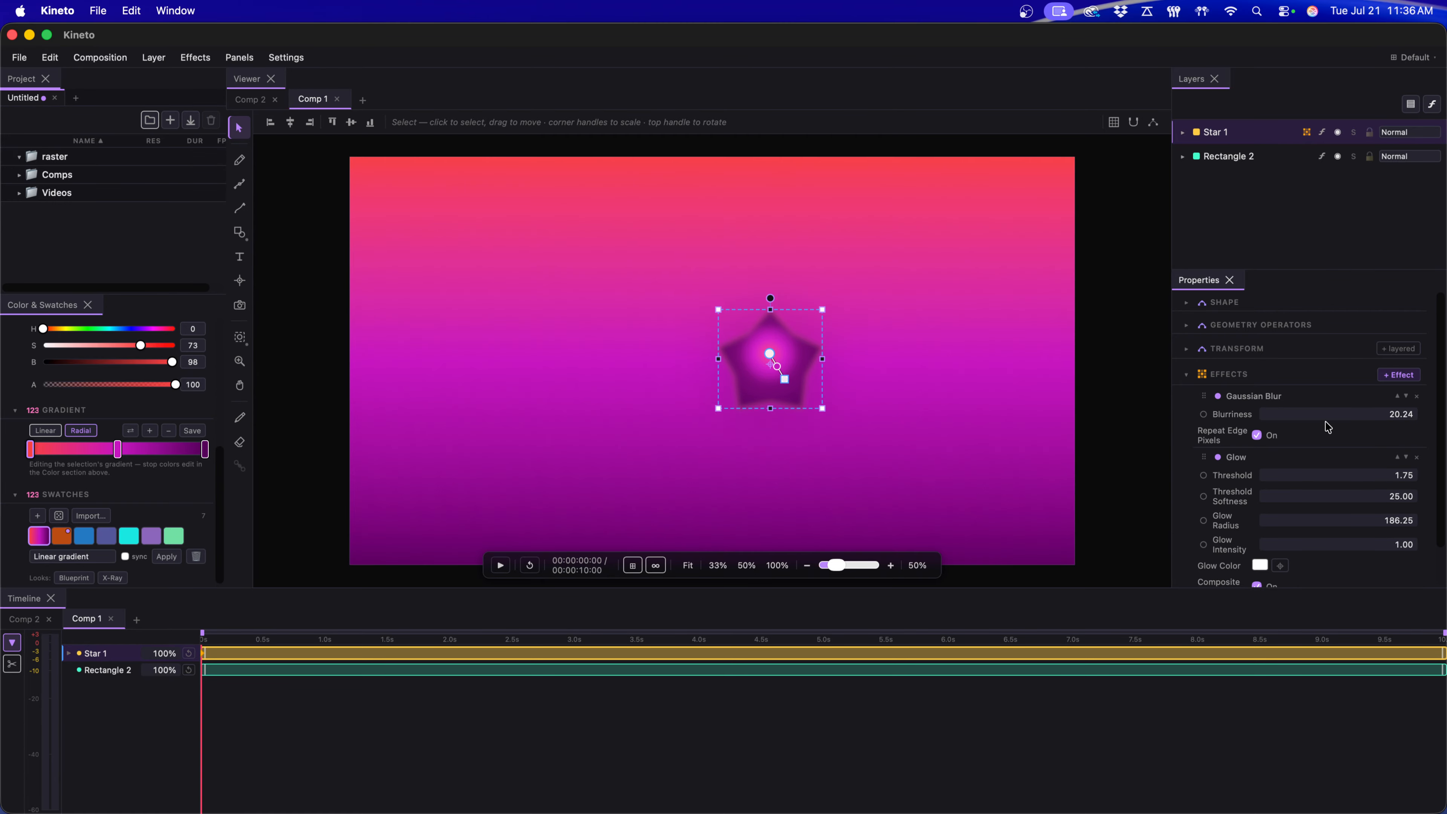
Reduce the star's Gaussian Blur blurriness to about 15.36 and hide the background rectangle.
drag(1335, 417, 1277, 427)
click(1337, 159)
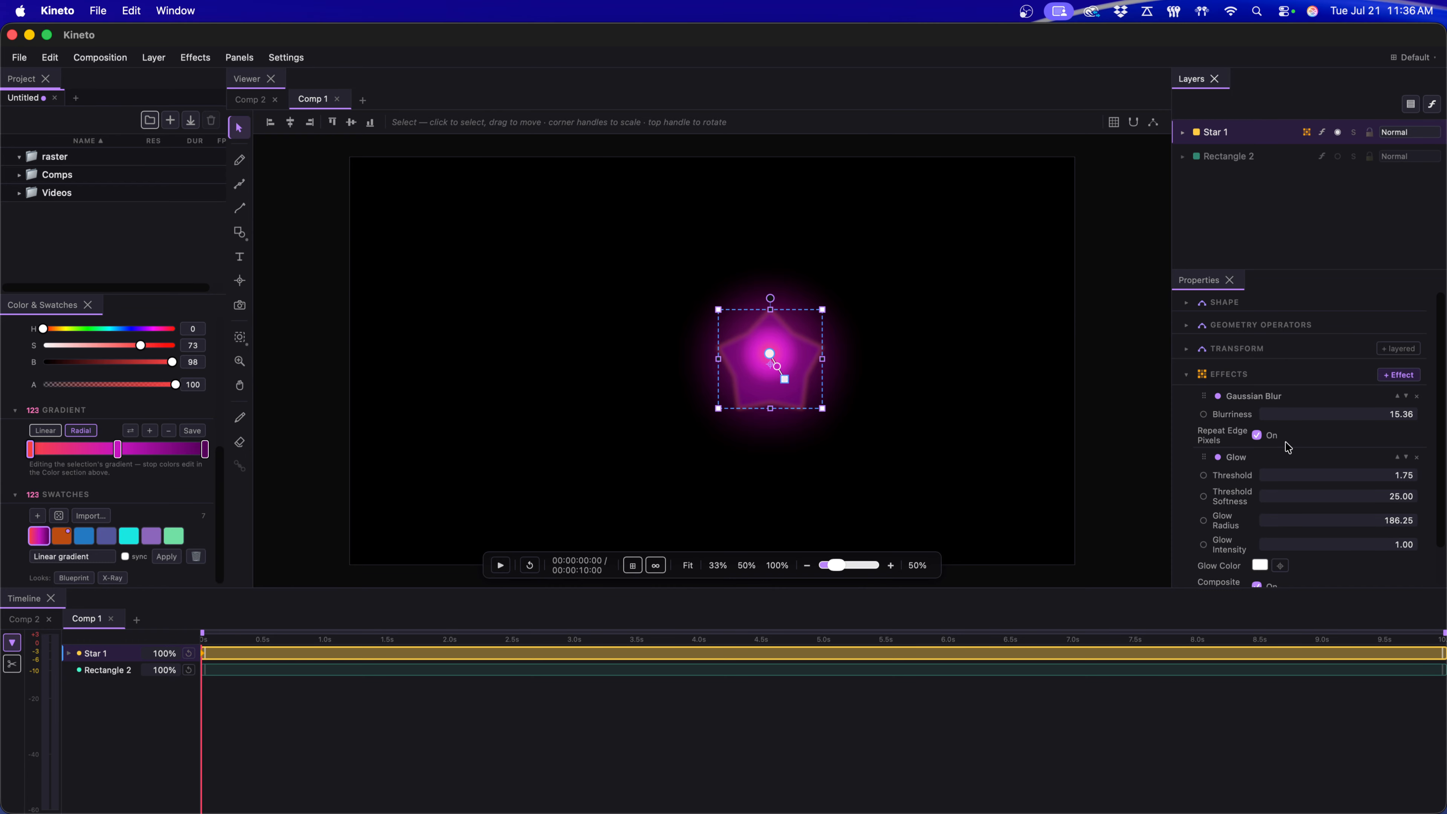
Remove the Gaussian Blur and Glow effects from the star and show the background rectangle again.
click(1417, 397)
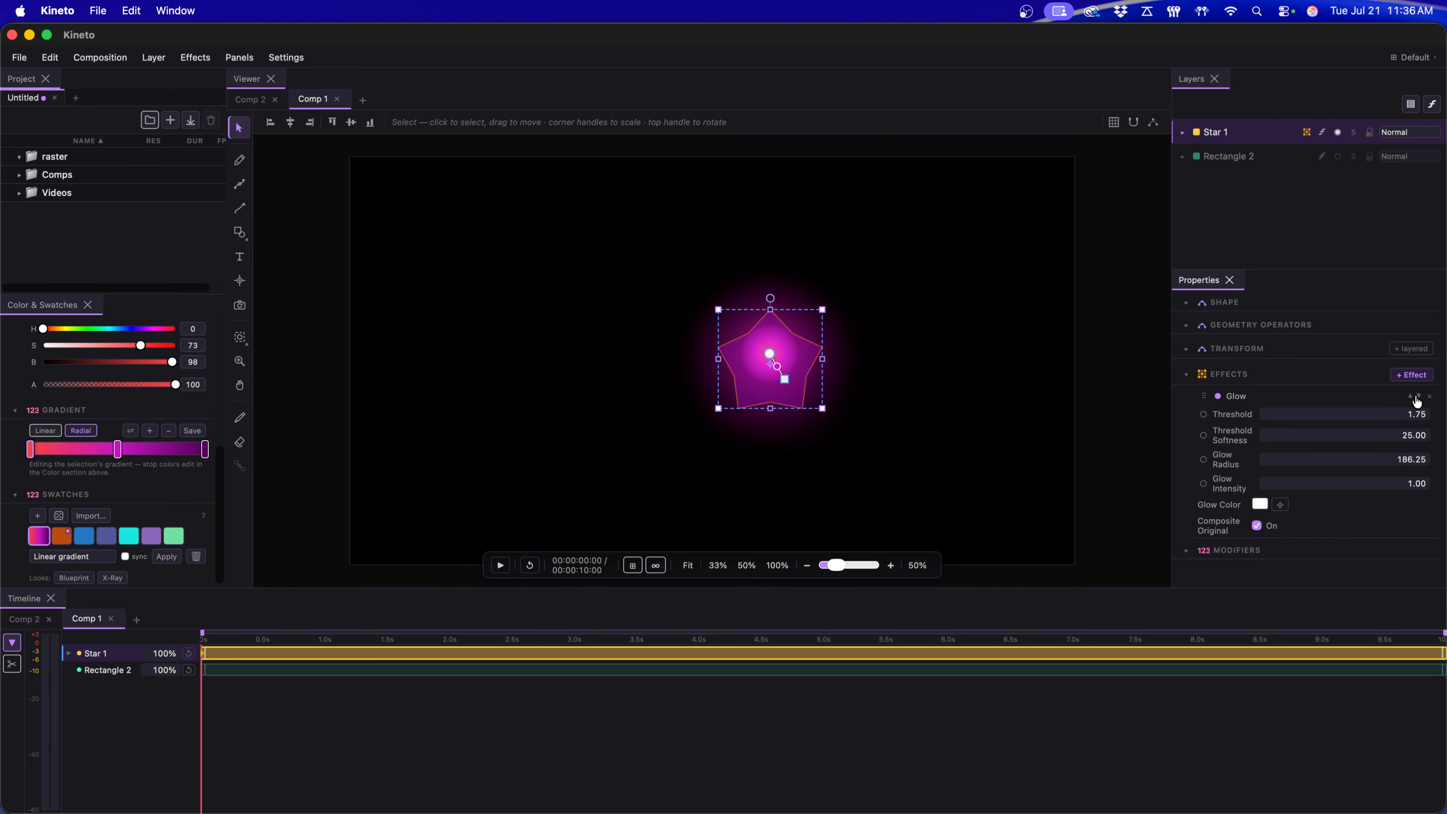
click(1432, 400)
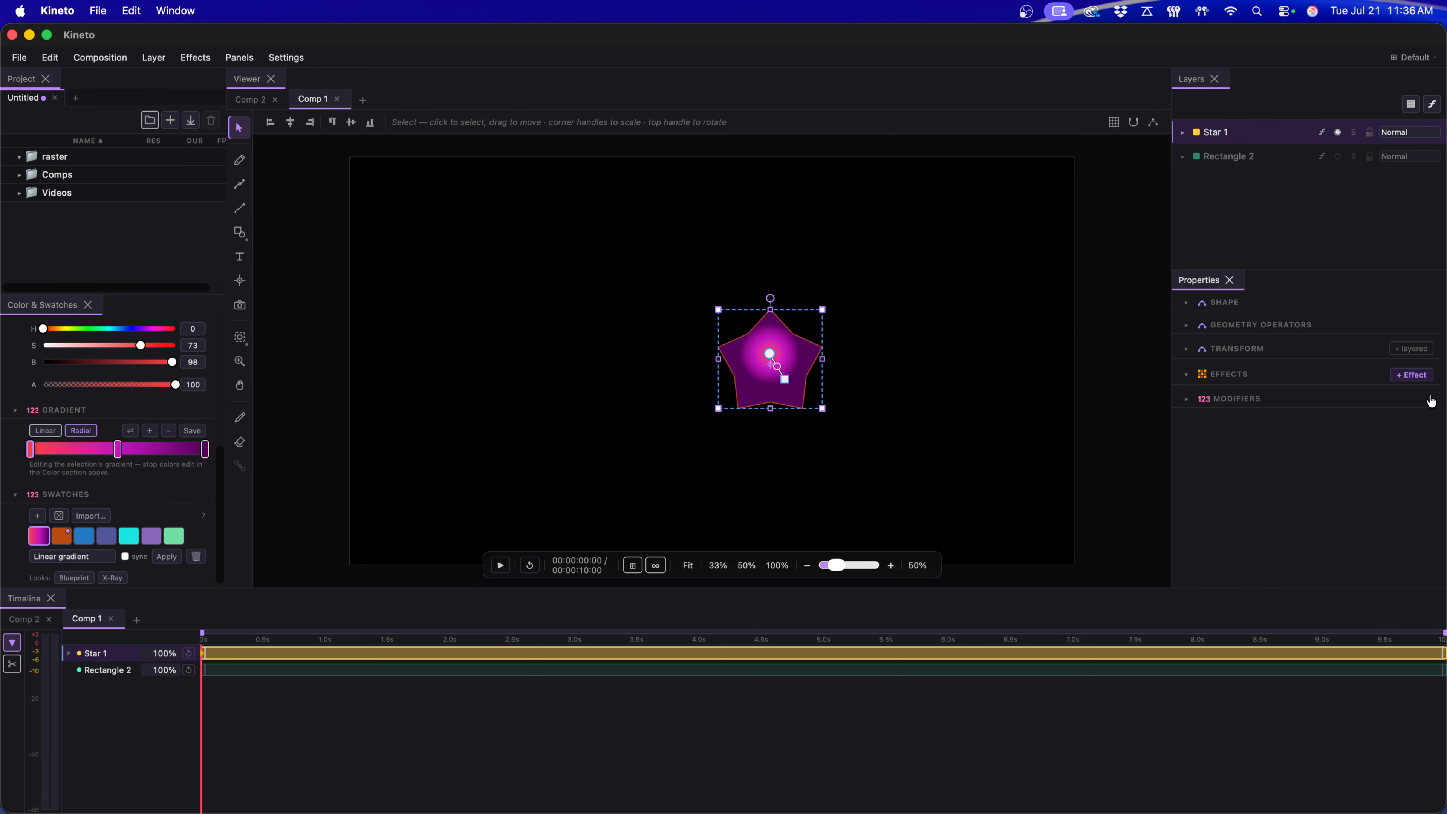
click(1335, 160)
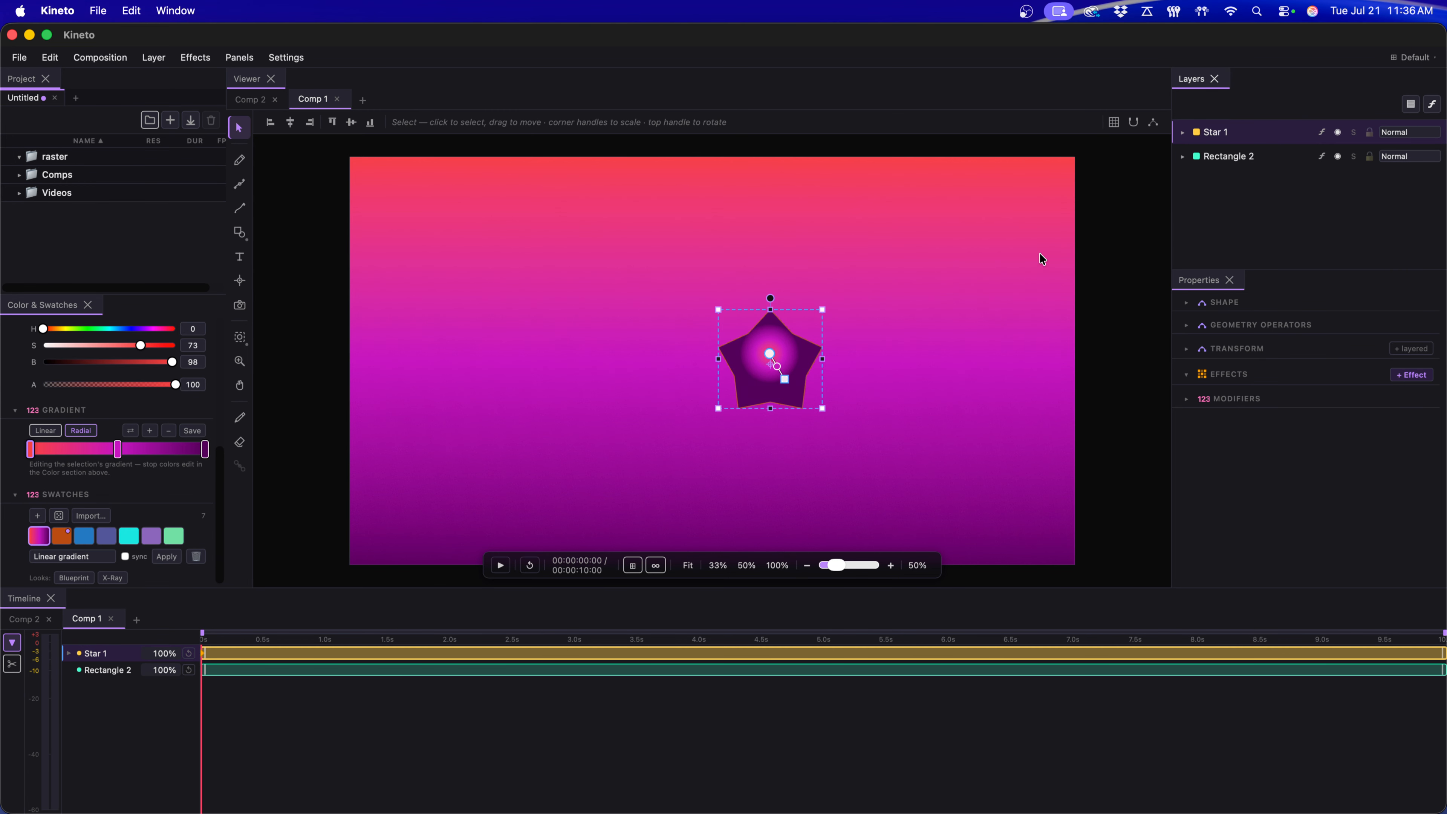
Draw a small white five-sided polygon to the left of the star and select both shapes' layers.
click(240, 233)
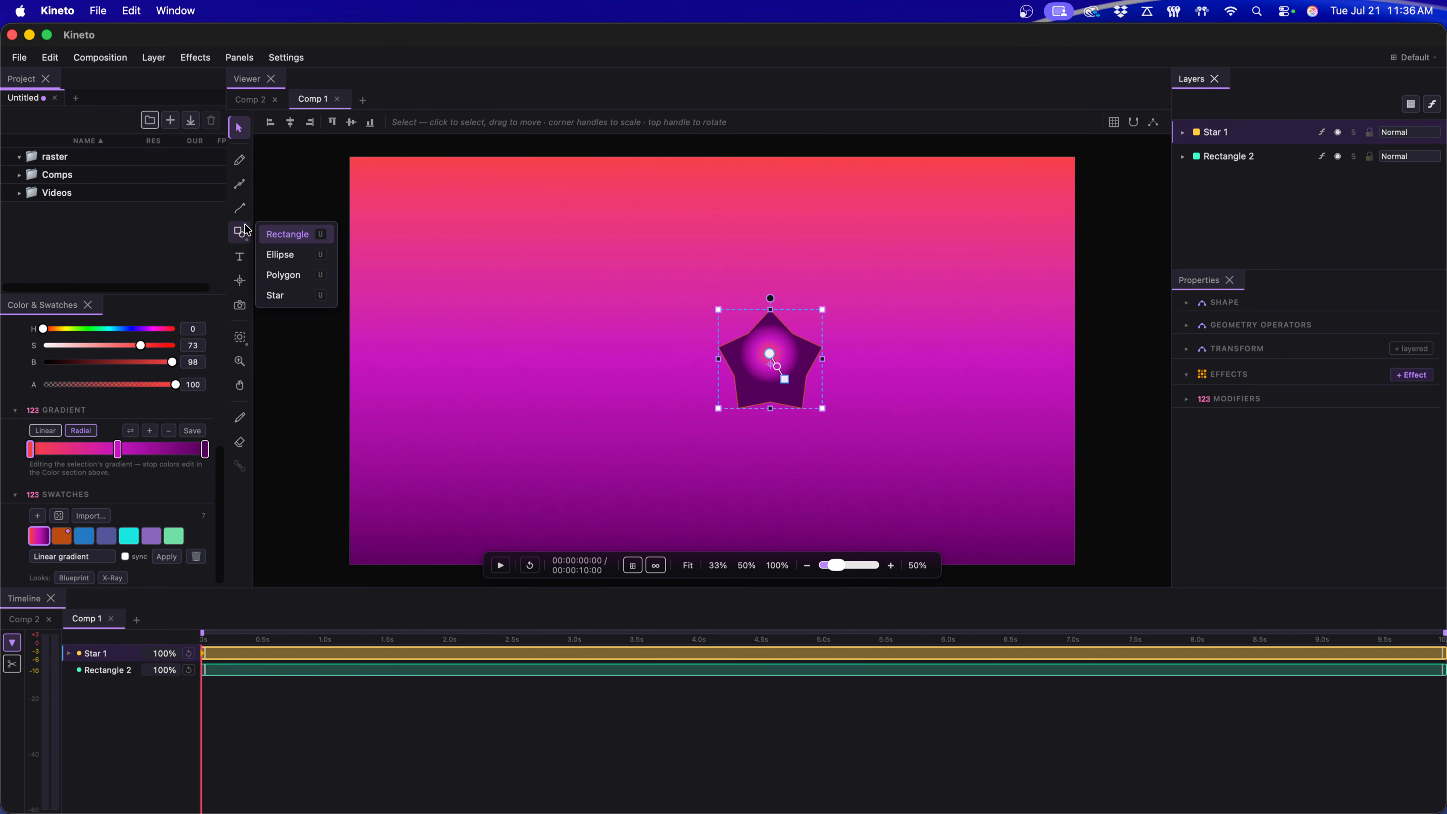
click(283, 275)
drag(597, 284, 664, 392)
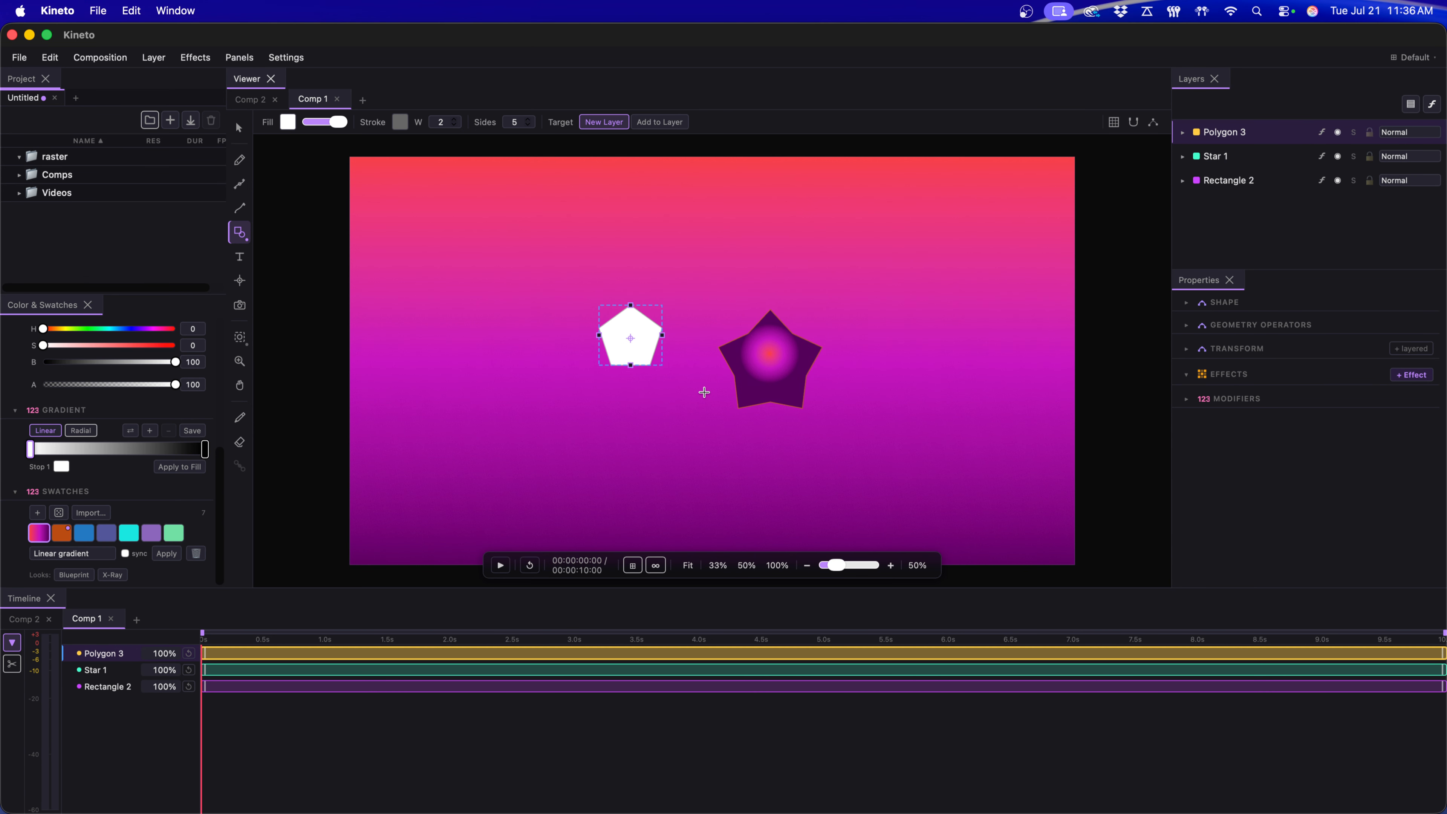
click(240, 128)
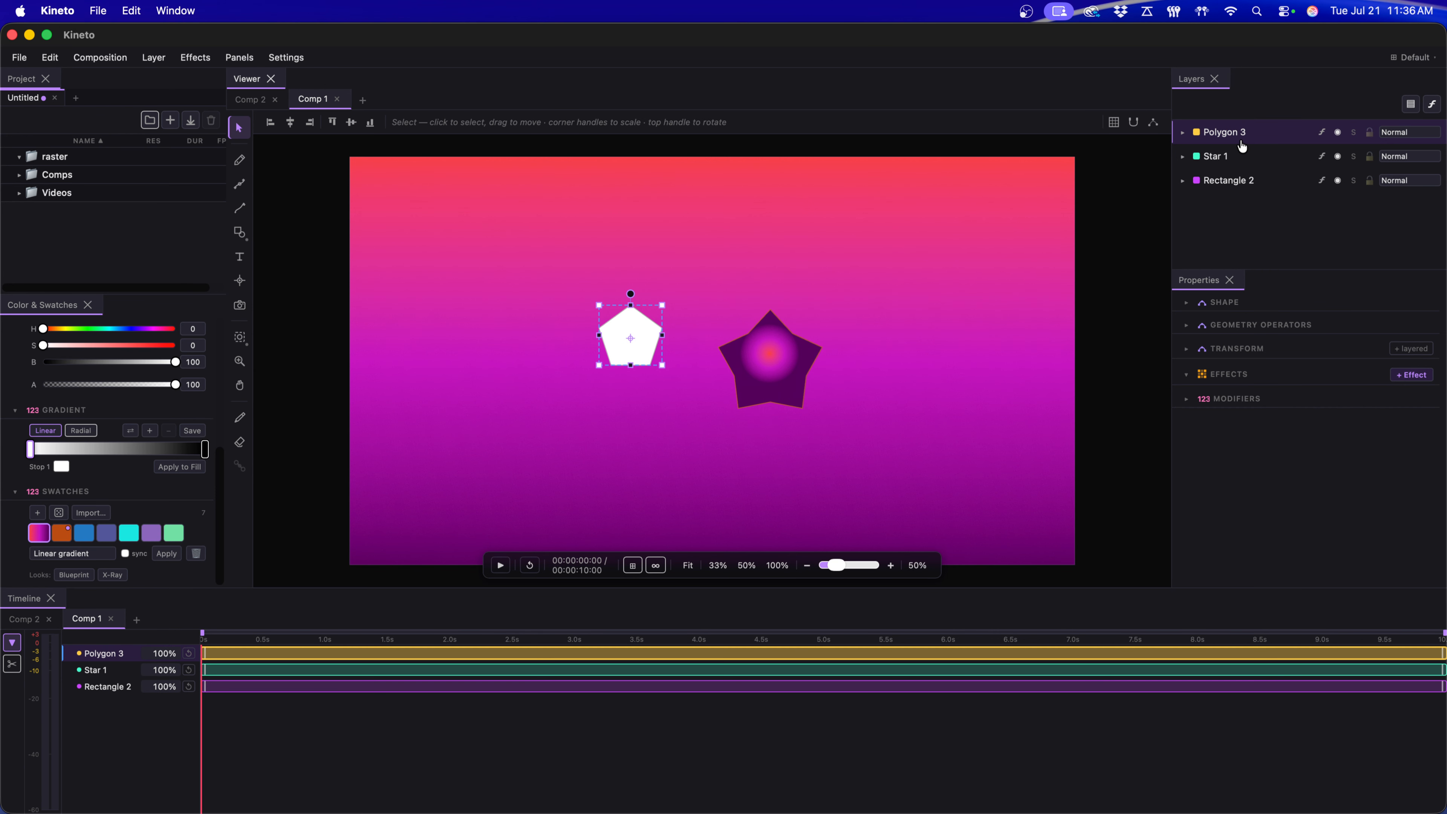
shift+click(1252, 155)
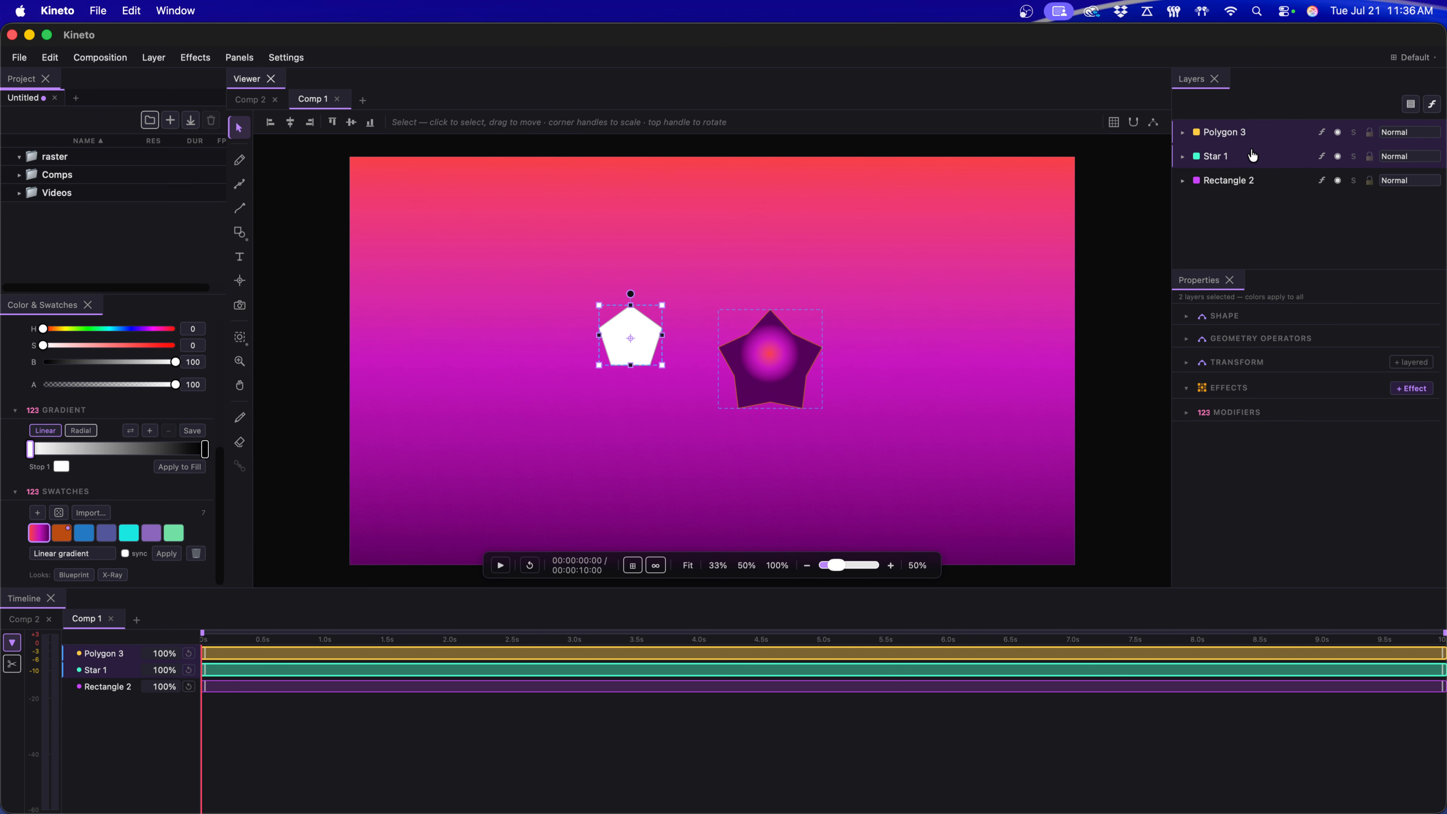
Group the polygon and star layers, and select the group.
key(ctrl+g)
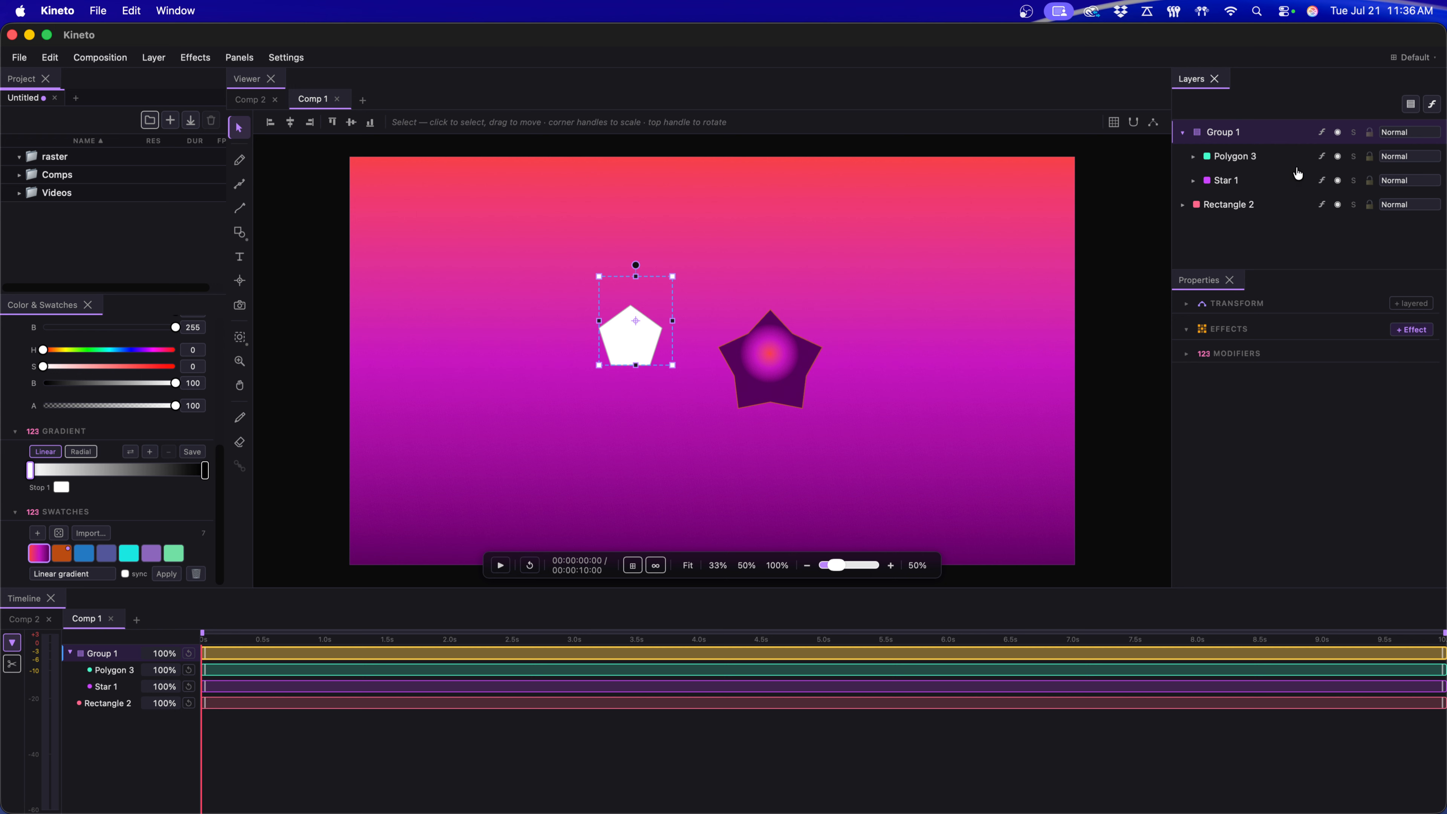
click(1296, 179)
click(1267, 137)
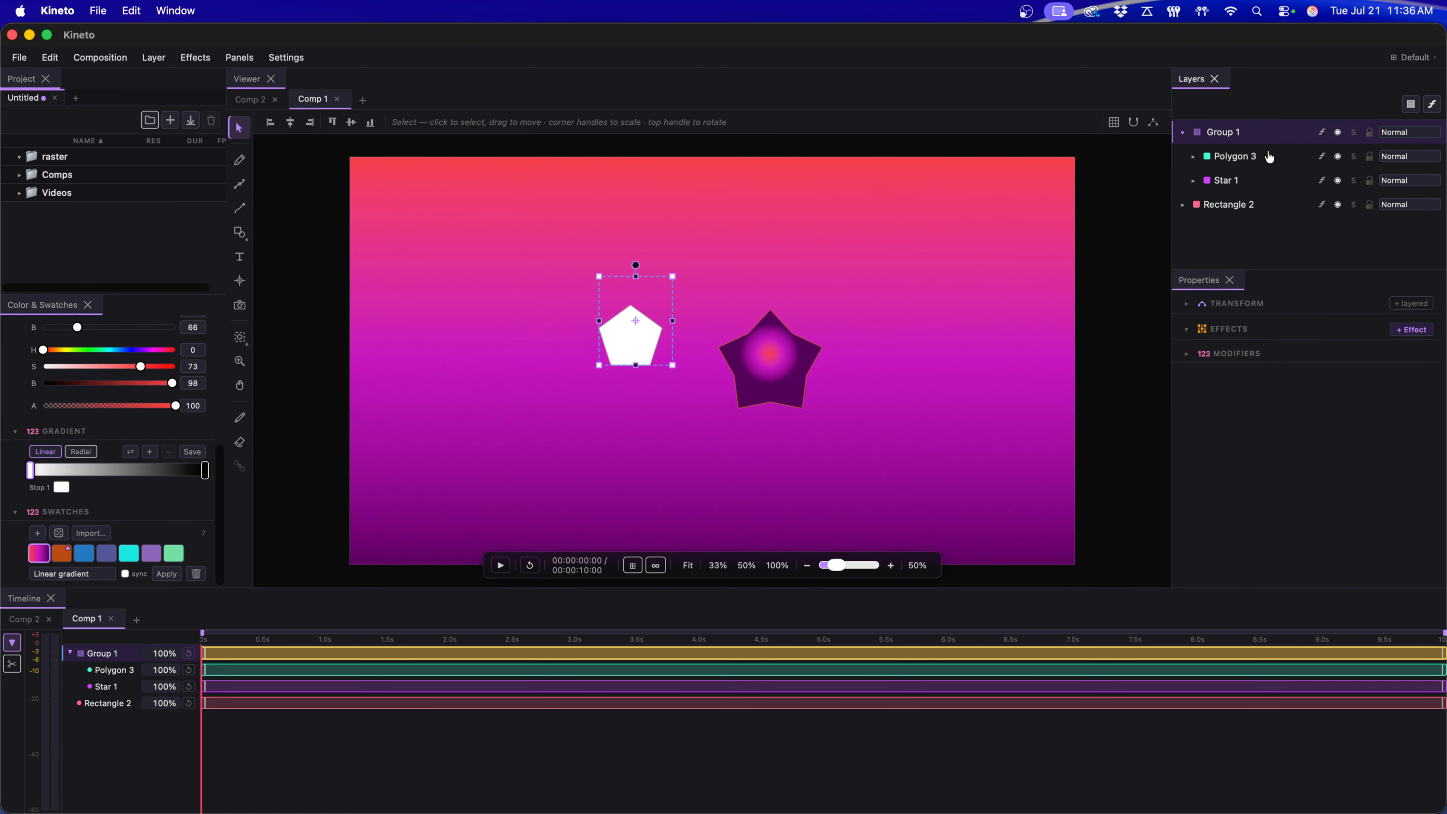
Move the polygon right until it meets the star, and place its layer beneath the star's.
click(1269, 155)
drag(641, 338, 713, 346)
drag(1240, 159, 1242, 186)
Move the group of star and polygon slightly down and rotate it to about 12.3°.
click(1251, 133)
drag(682, 309, 688, 357)
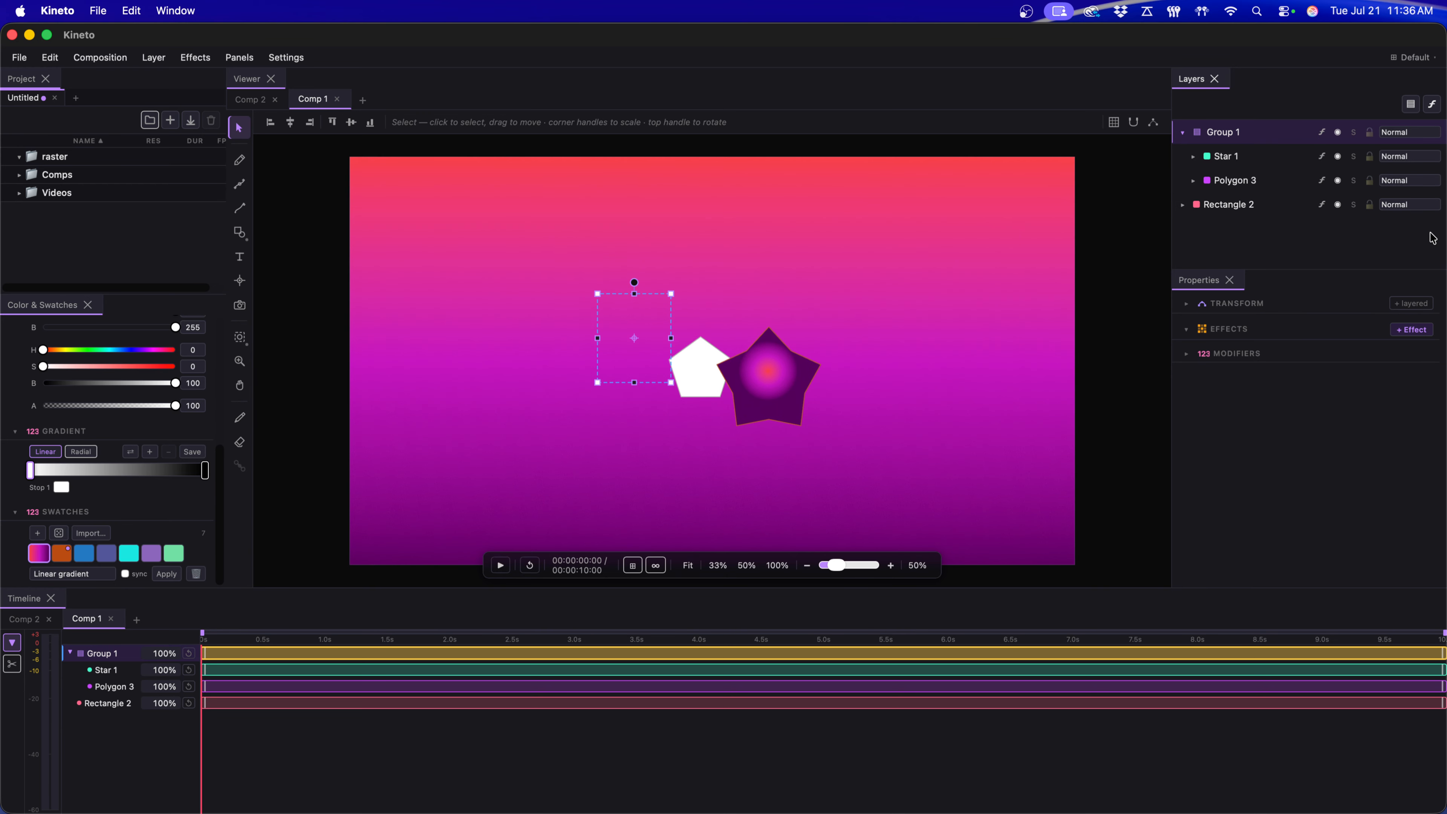
click(1255, 303)
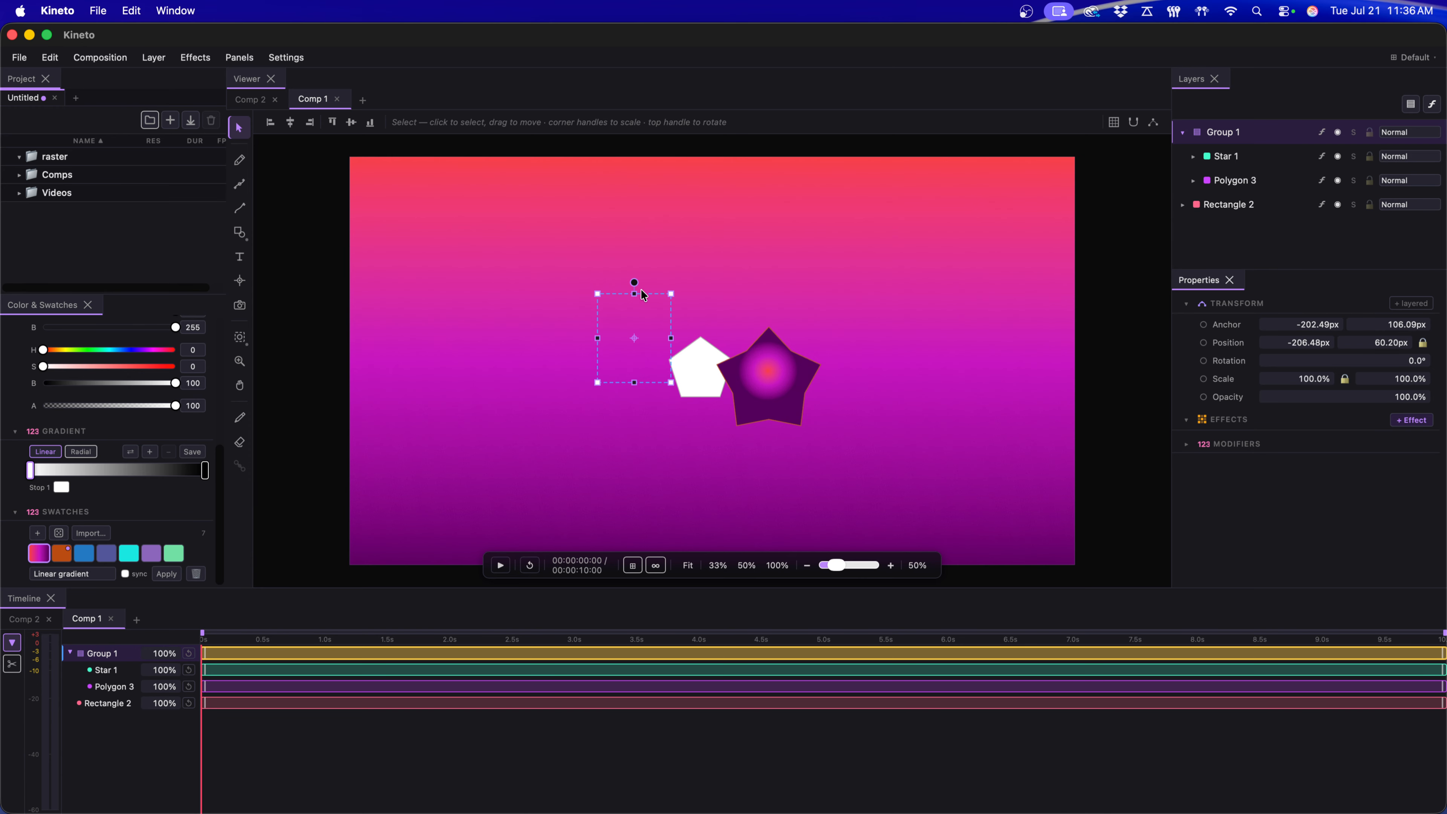
mouse_move(633, 283)
mouse_down()
mouse_move(665, 288)
mouse_move(625, 254)
mouse_move(575, 266)
mouse_move(645, 279)
mouse_move(626, 278)
mouse_up()
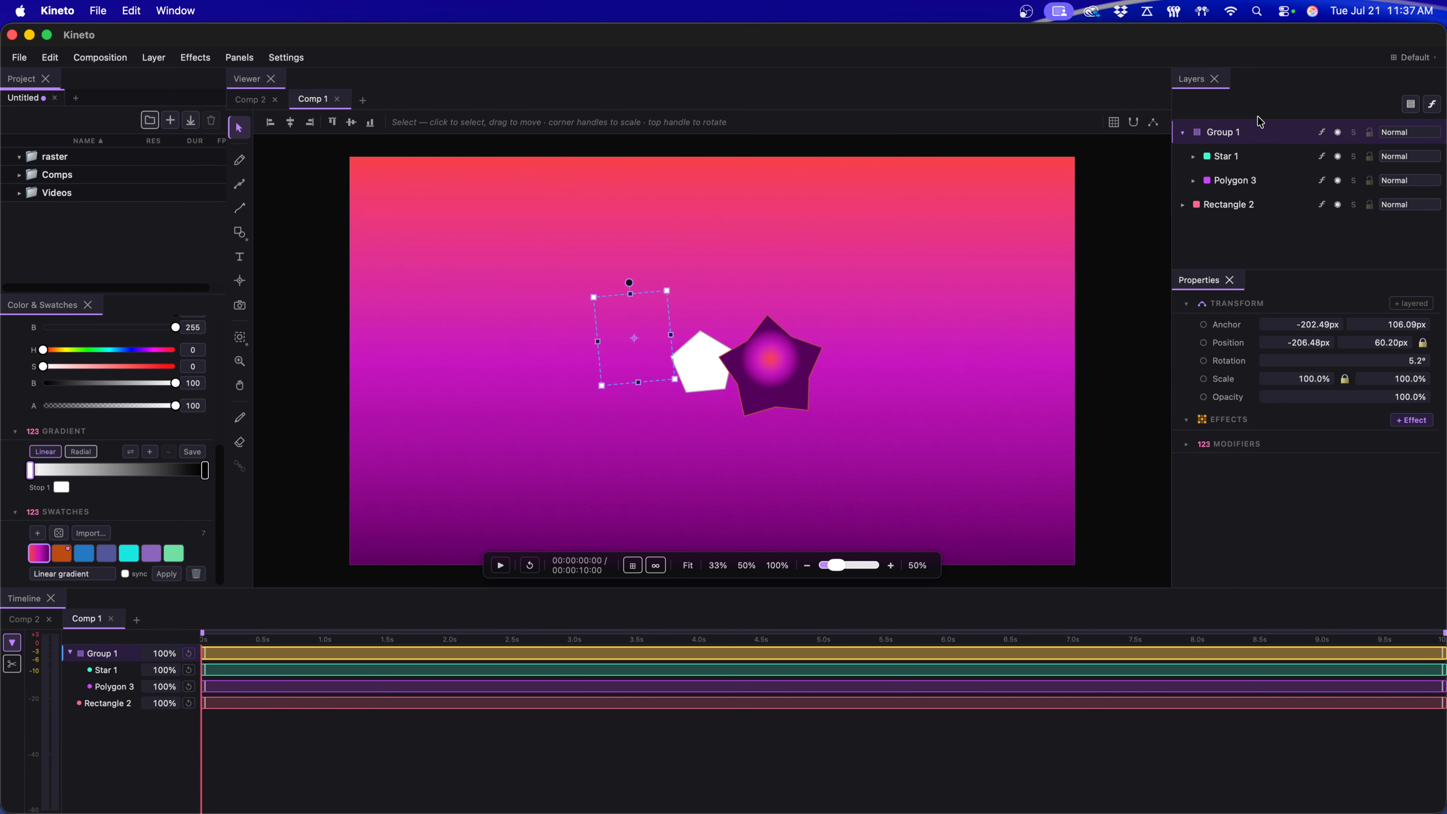
mouse_move(630, 280)
mouse_down()
mouse_move(649, 285)
mouse_move(623, 283)
mouse_up()
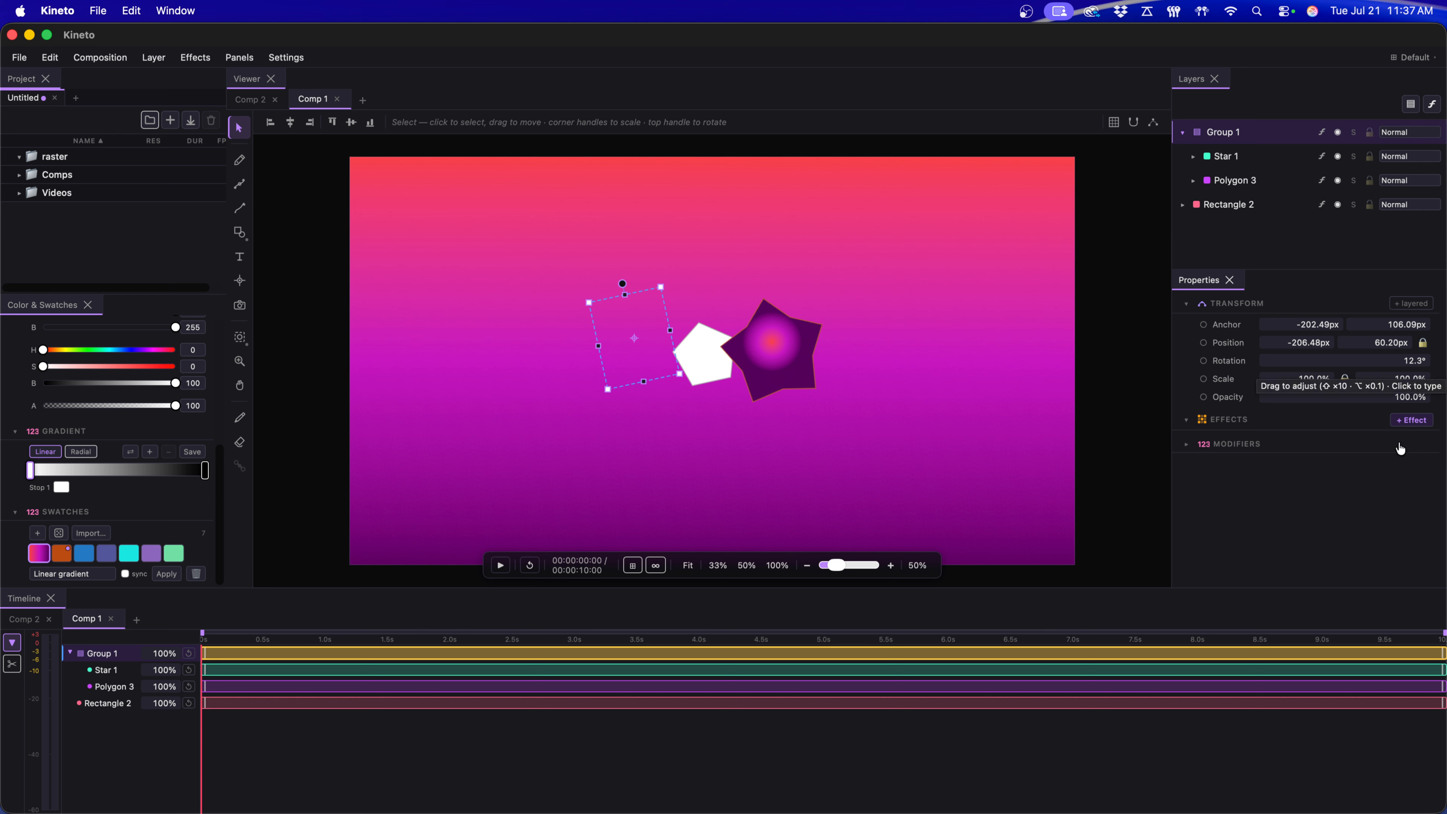
Add a Gaussian Blur effect to the group with a blurriness of about 25.60.
click(1412, 420)
click(1399, 455)
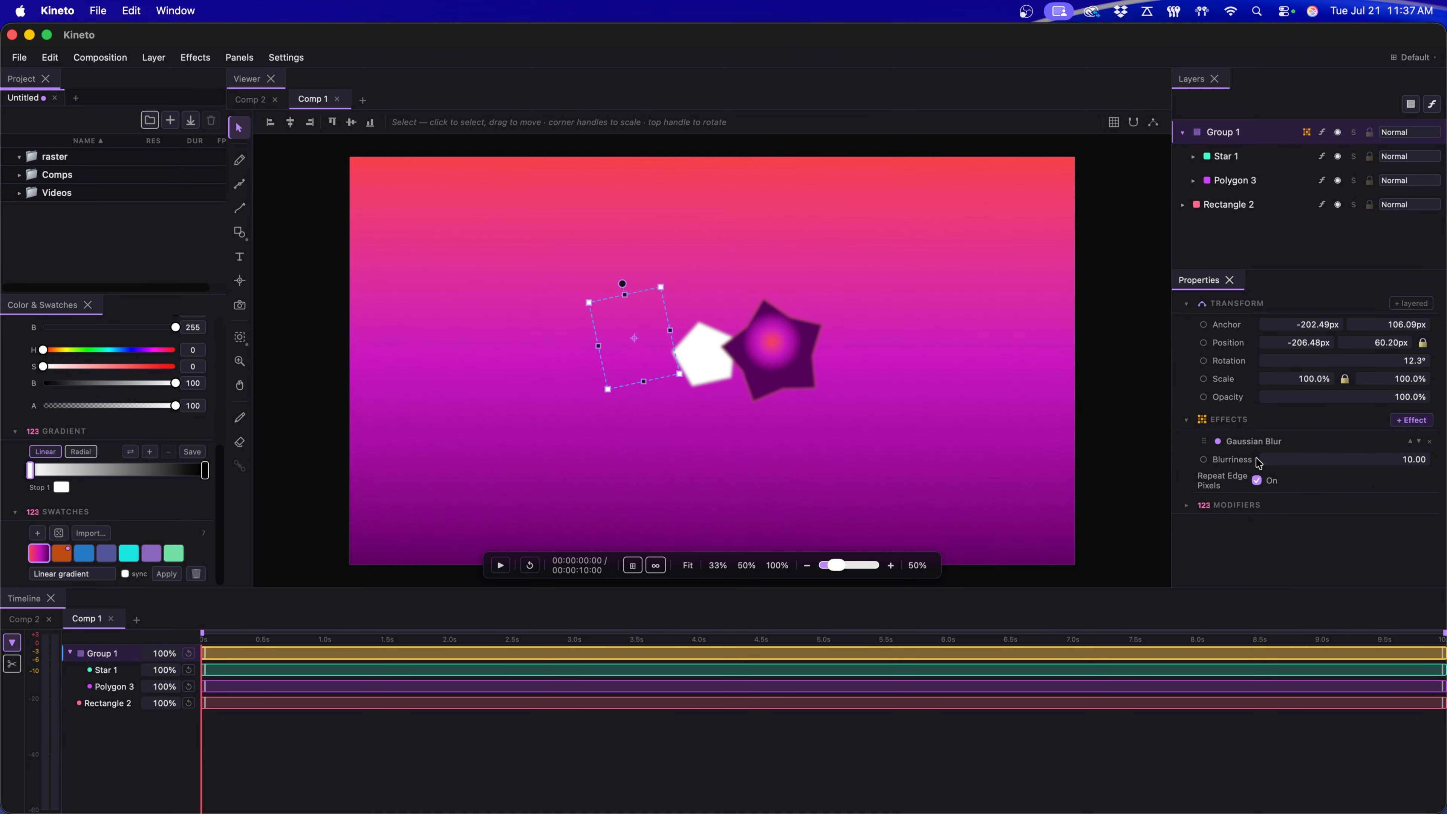
drag(1302, 463, 1305, 462)
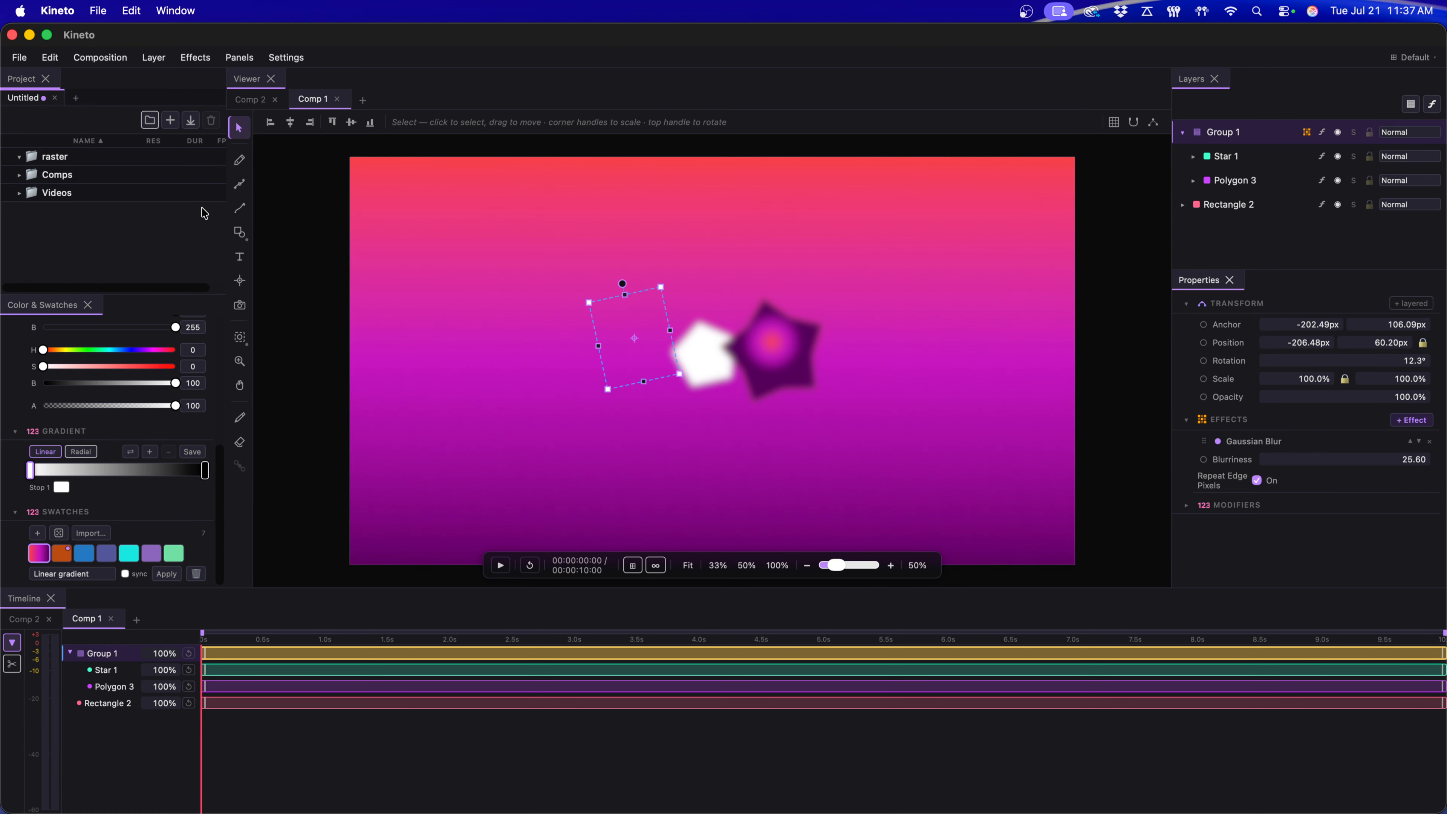
Draw a wide white rectangle across the middle of the composition, covering the star and polygon.
click(240, 234)
click(267, 236)
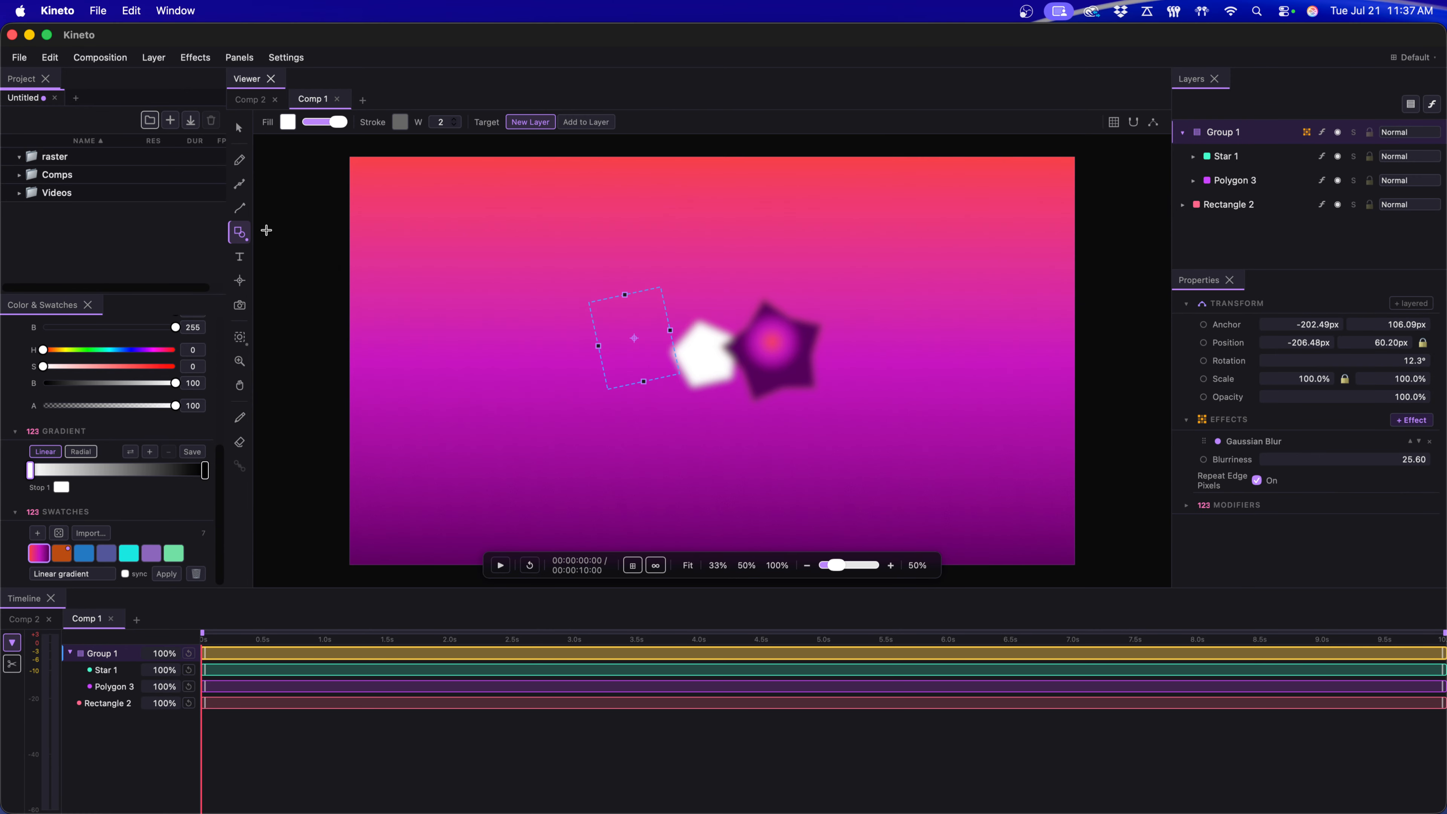
drag(368, 311, 921, 461)
key(v)
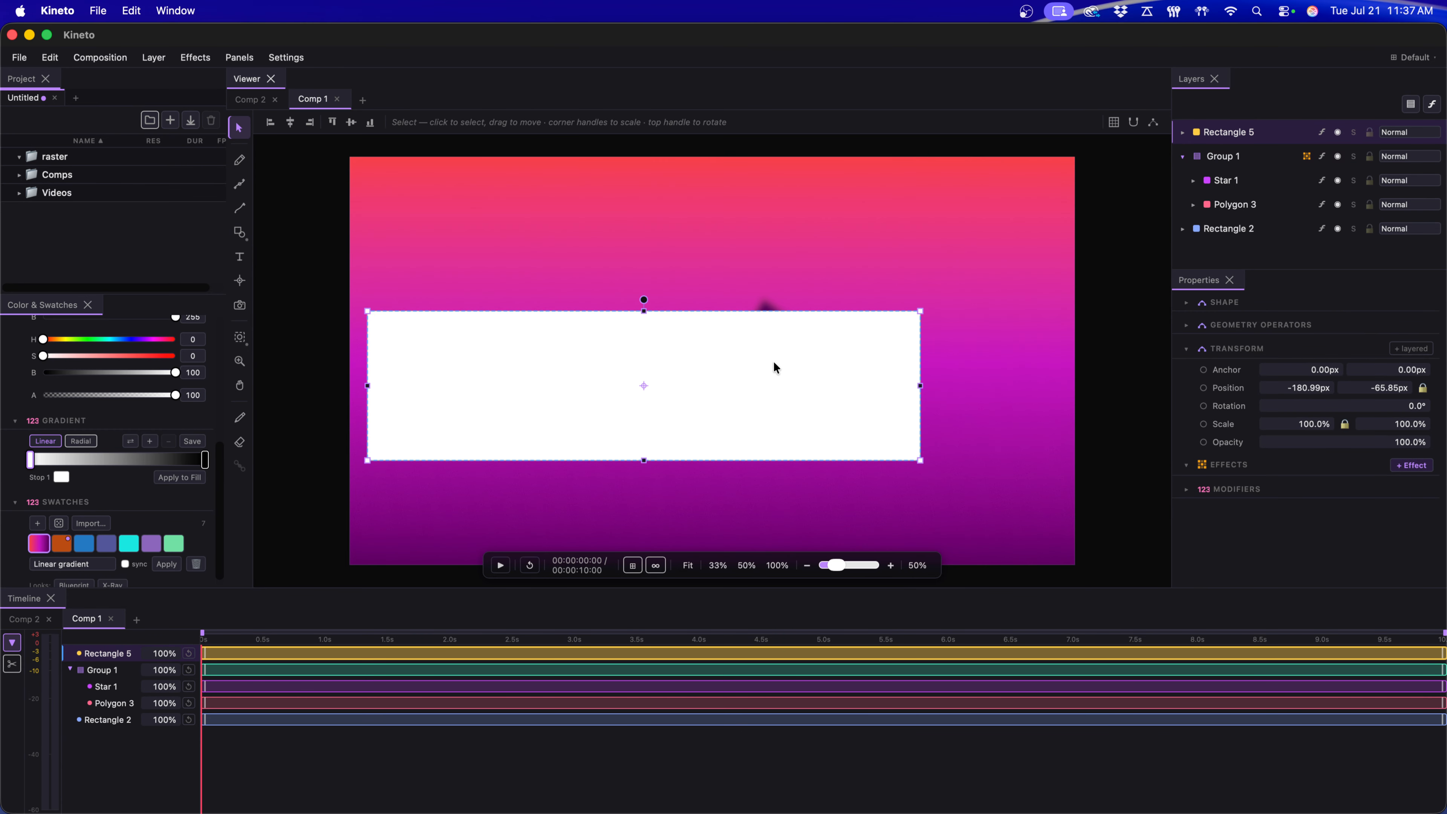
Place the white rectangle's layer beneath the group, shift the rectangle down and to the right, and deselect it.
drag(774, 361, 816, 399)
drag(1238, 133, 1246, 242)
drag(890, 452, 918, 439)
click(890, 323)
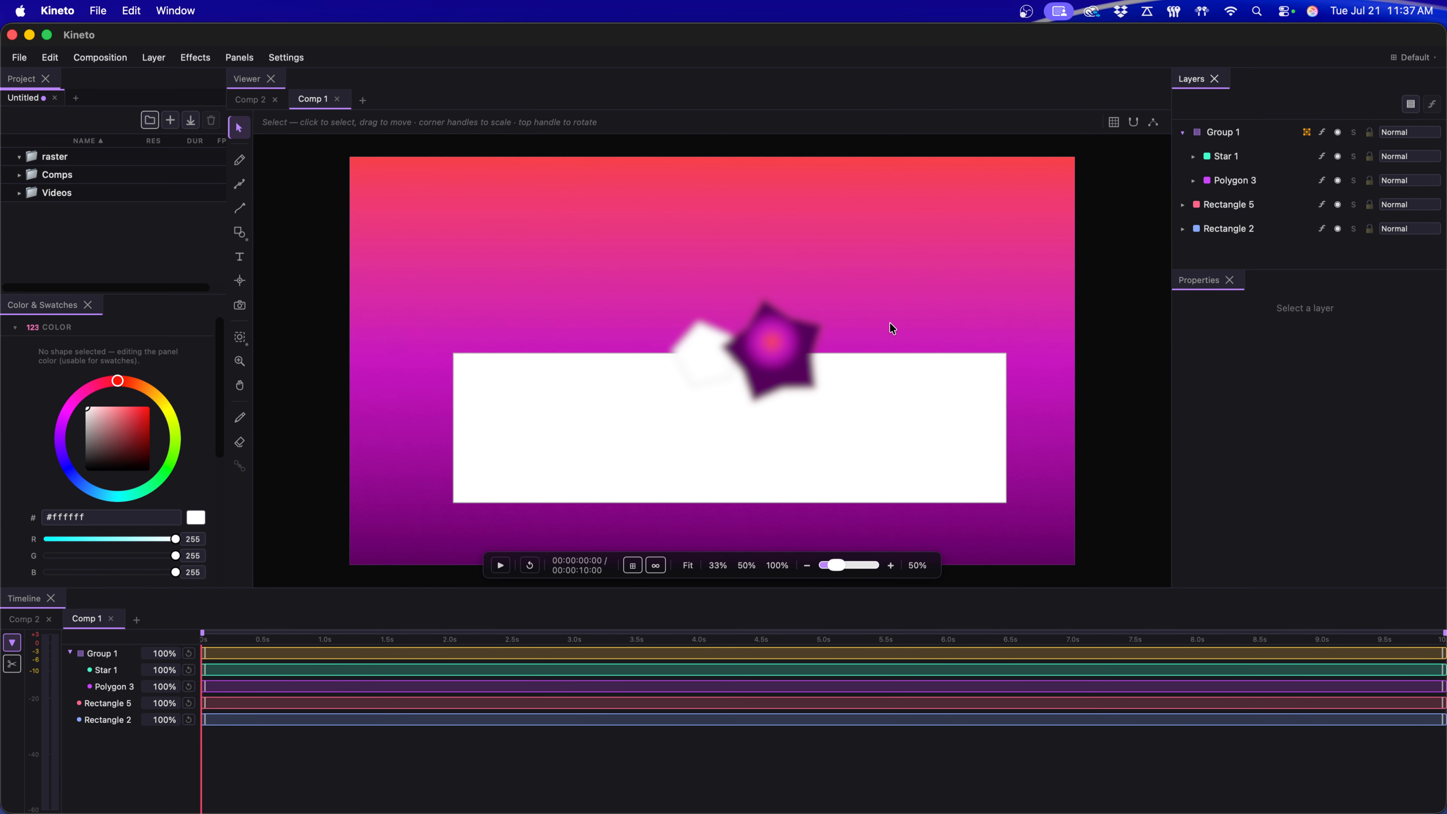
Move the whole group up and to the right, to a position of about -78.80, 130.03 px.
click(815, 352)
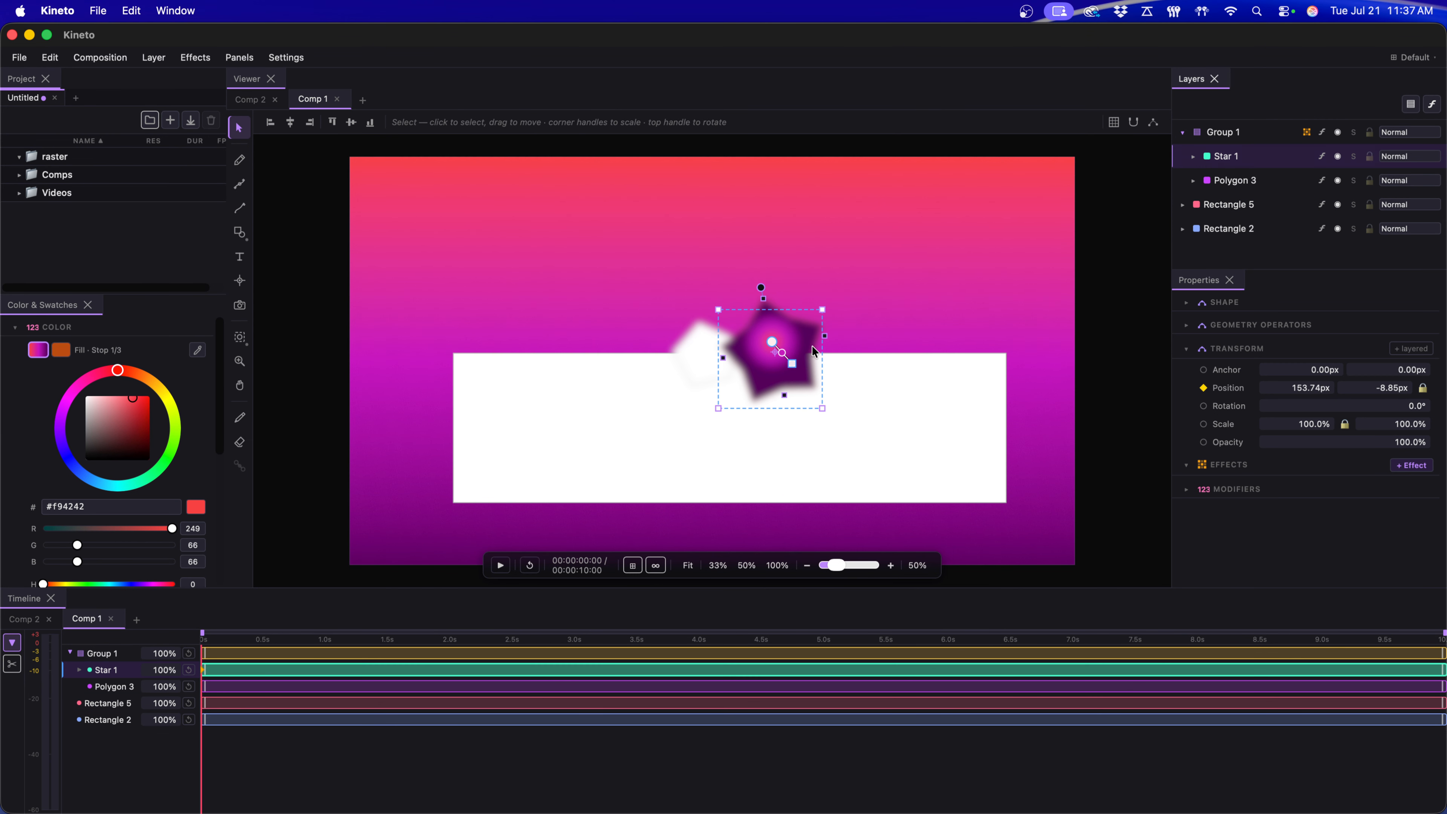
click(1225, 131)
drag(649, 361, 700, 334)
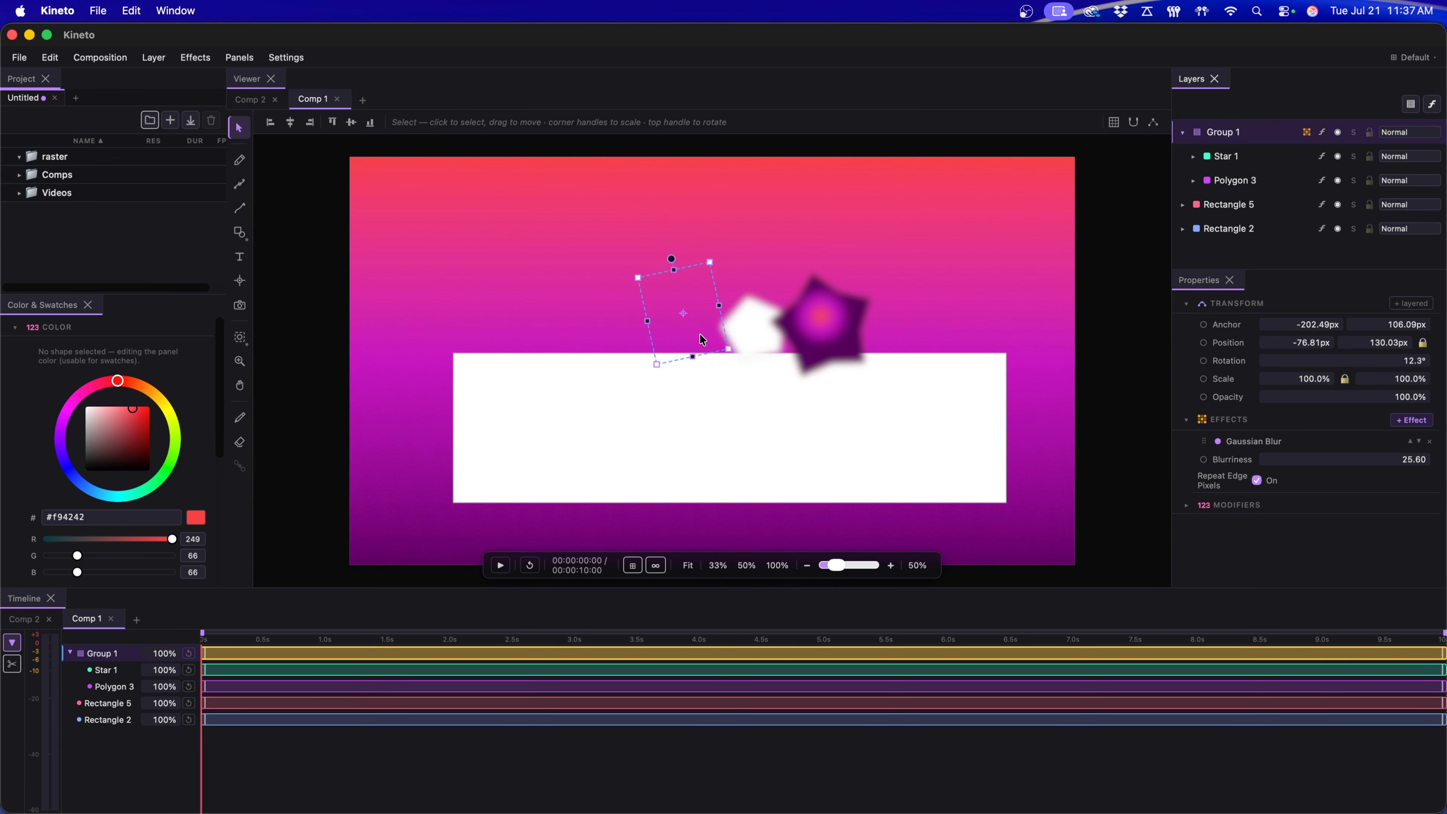
Delete the white rectangle lying beneath the group.
click(1253, 231)
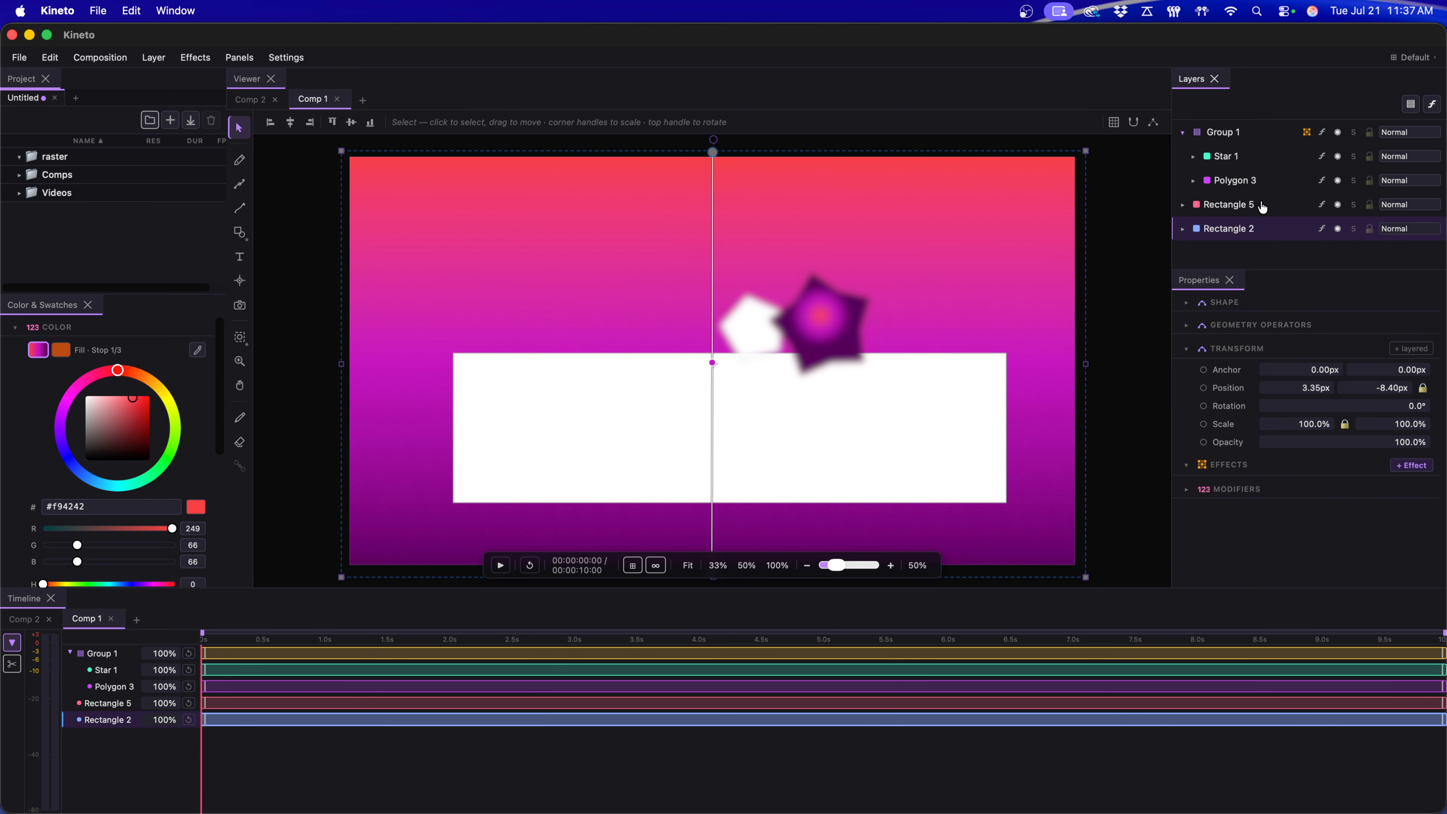
click(1262, 200)
key(Delete)
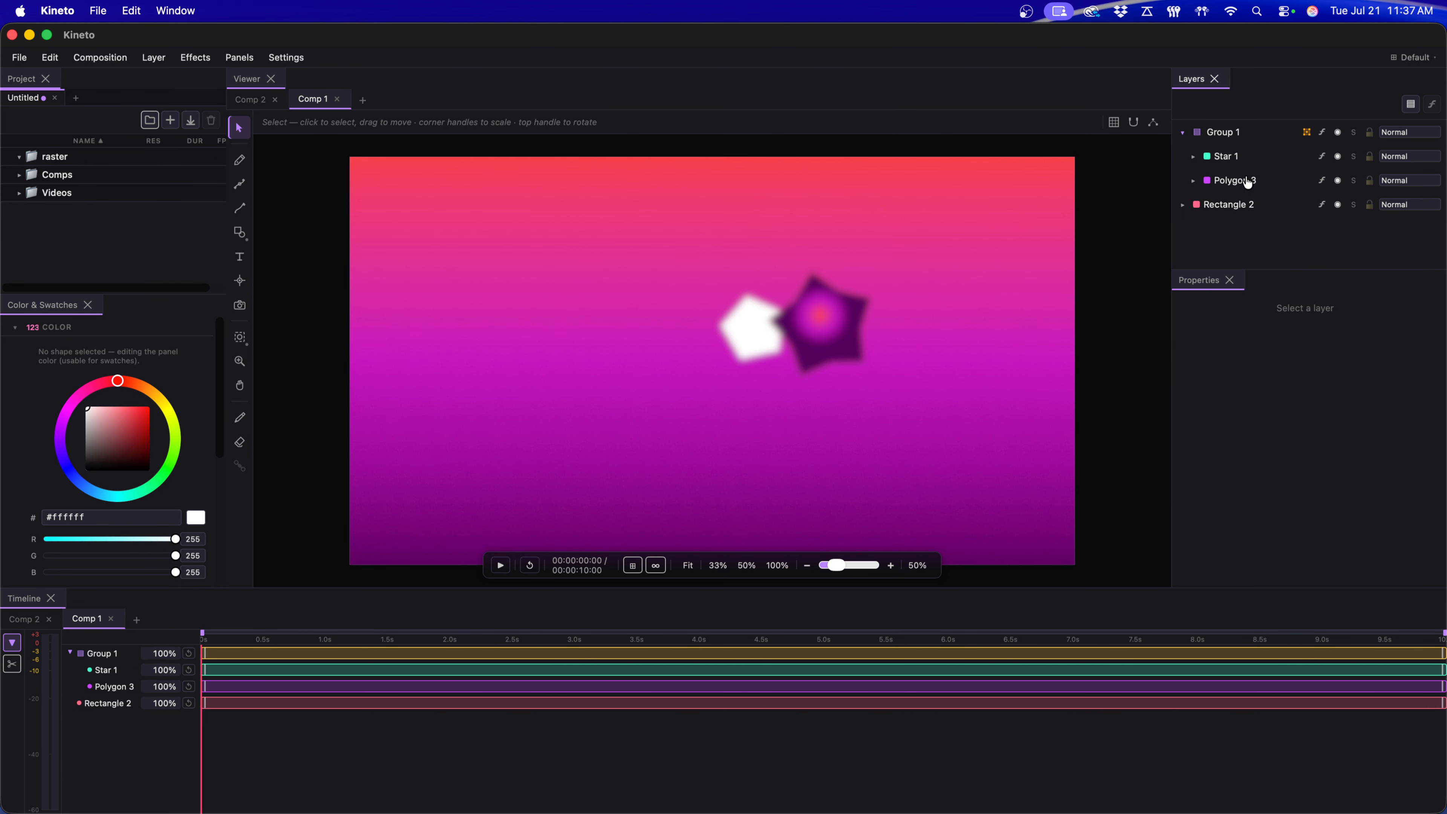
Ungroup the star and polygon into separate layers.
click(1262, 138)
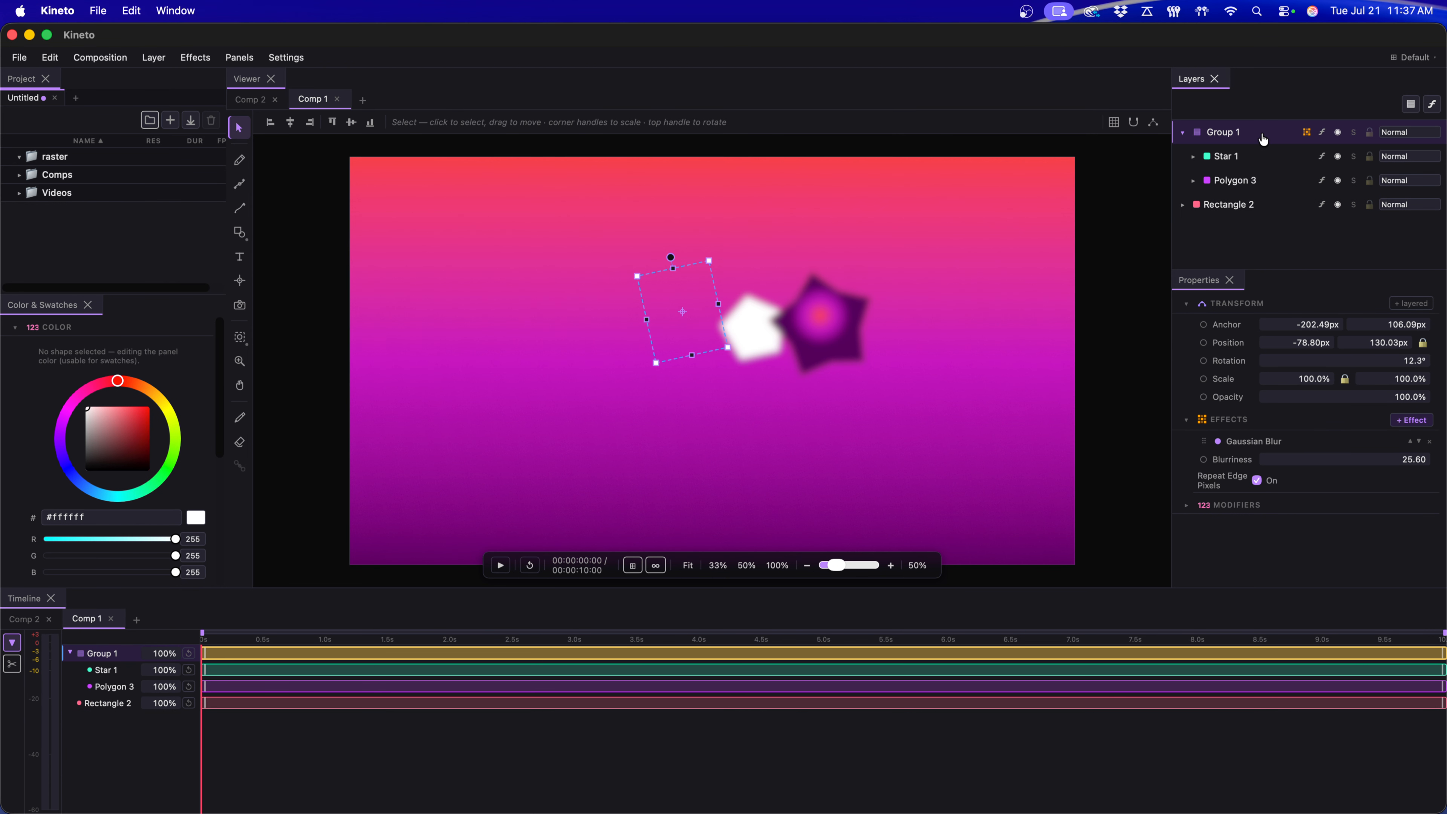
key(Delete)
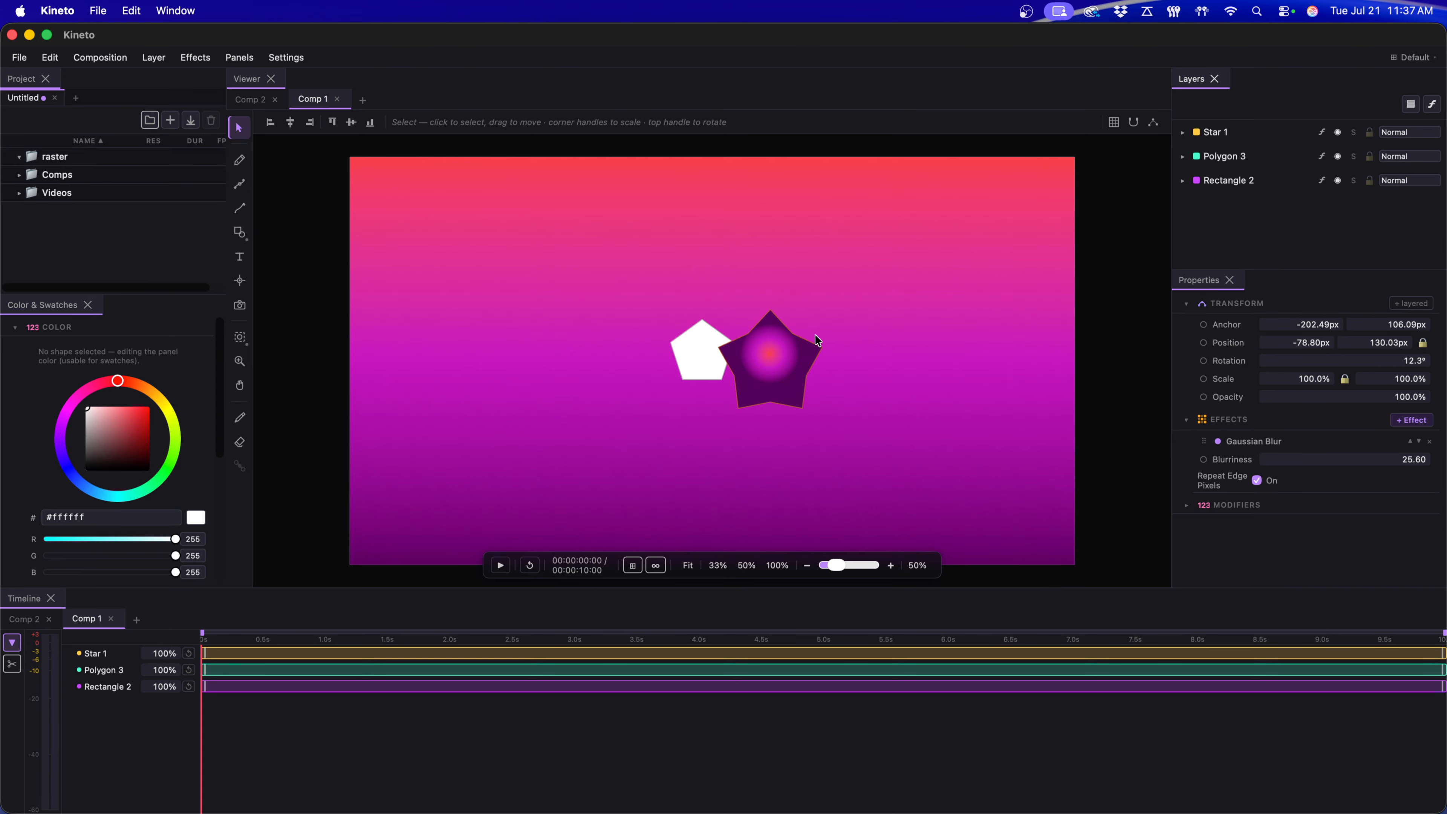
click(719, 391)
click(1138, 311)
Lock the gradient background rectangle's layer and clear the selection.
click(768, 366)
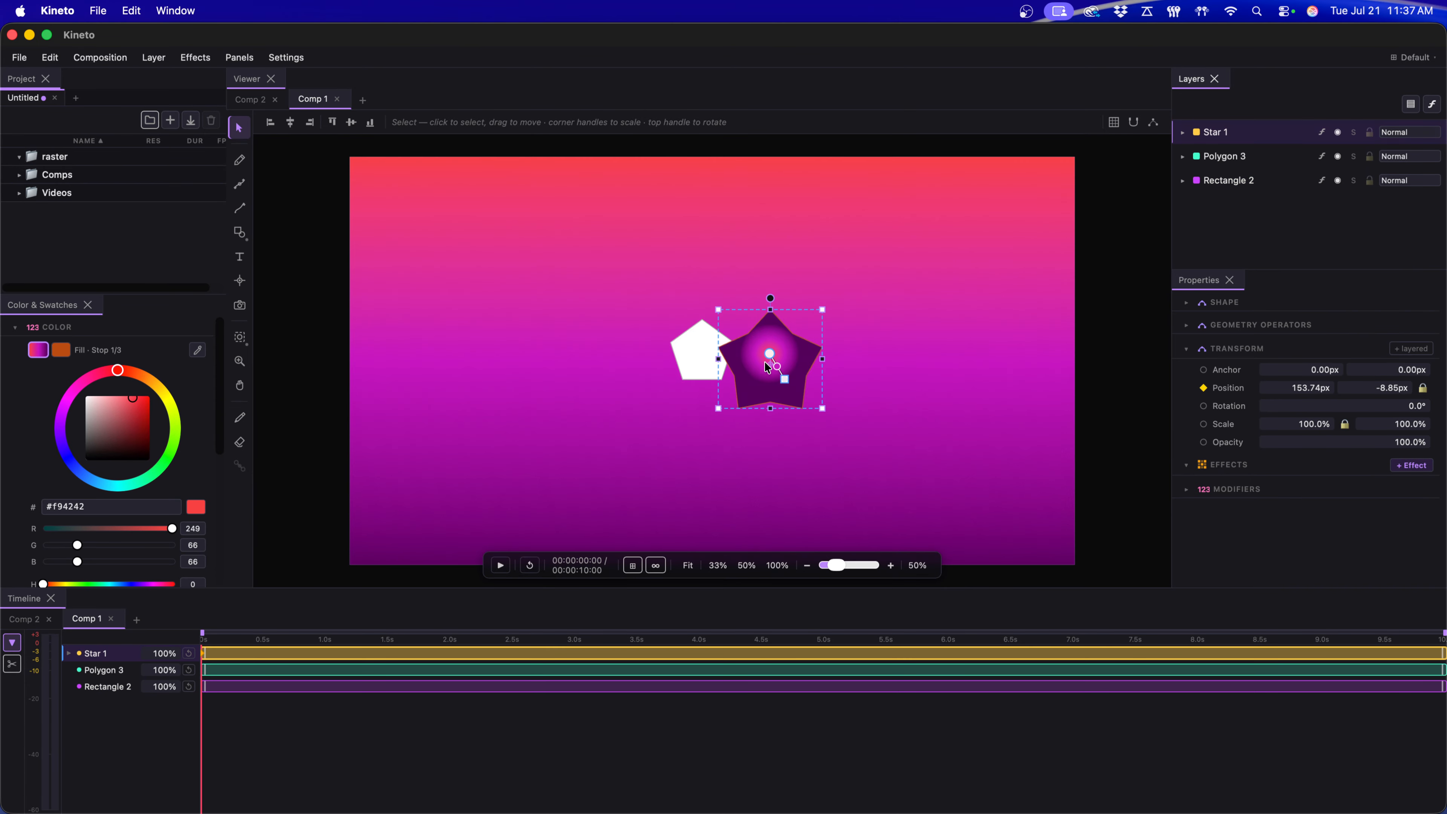
click(876, 249)
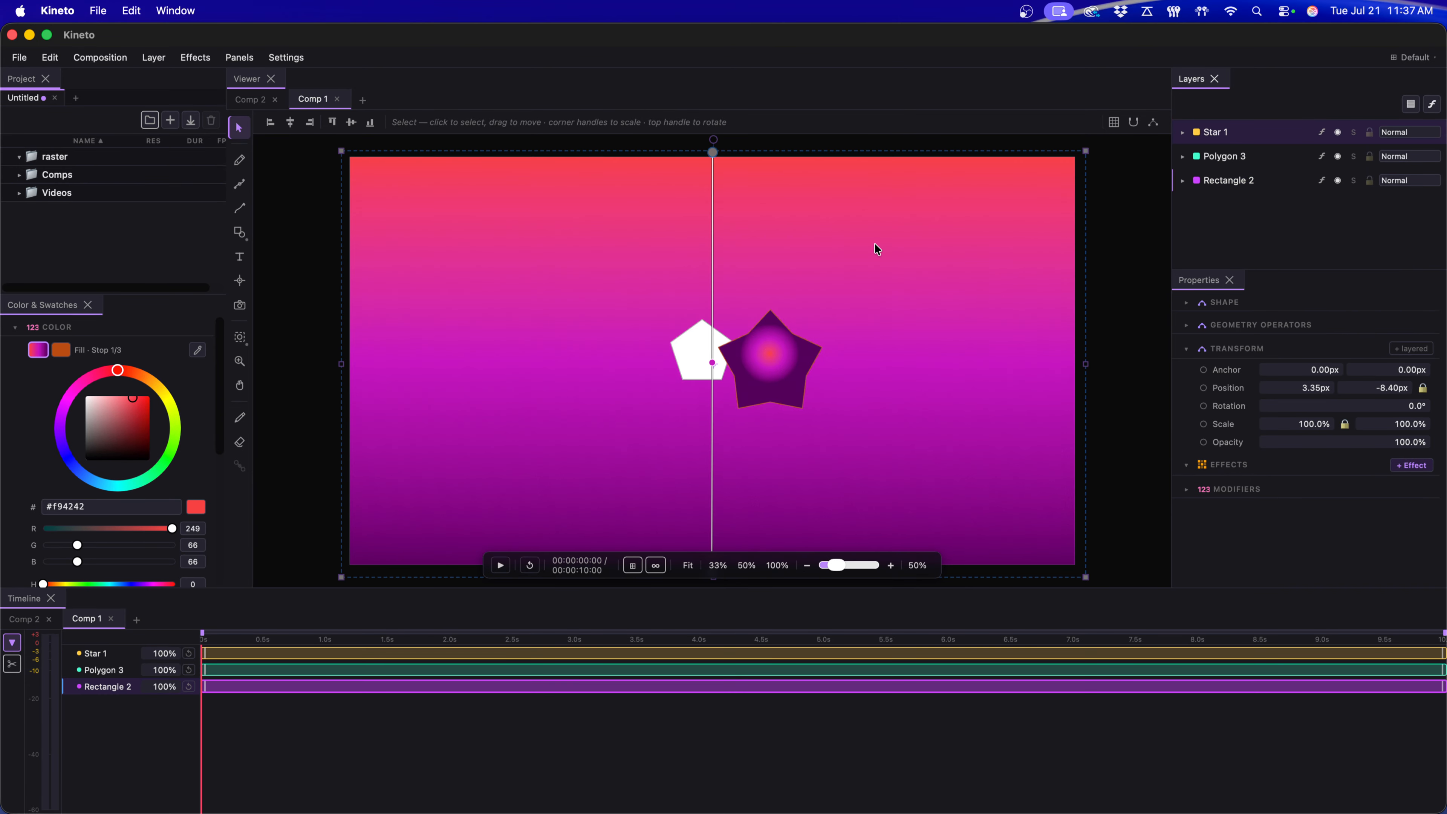
click(1370, 182)
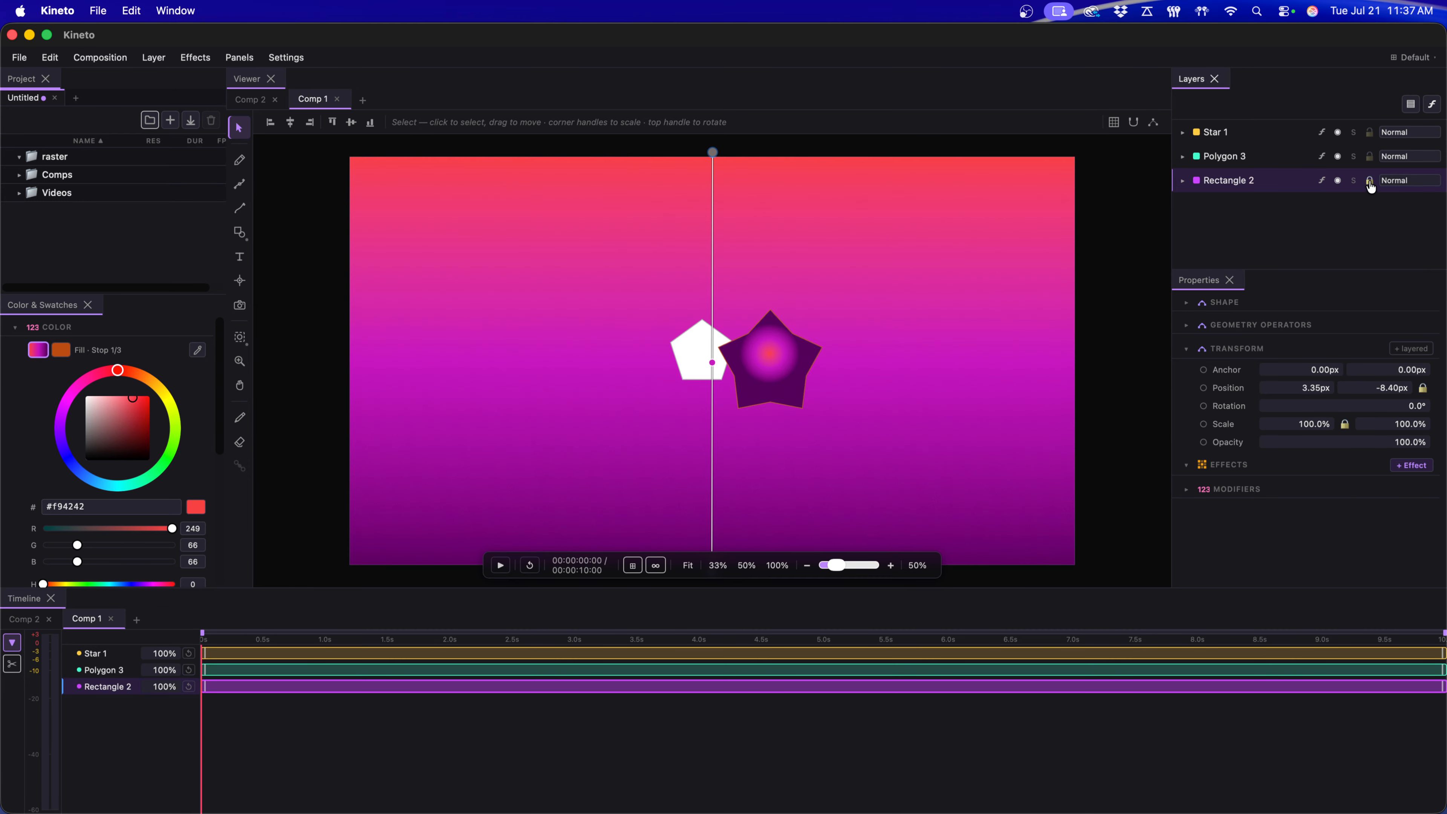
click(1148, 207)
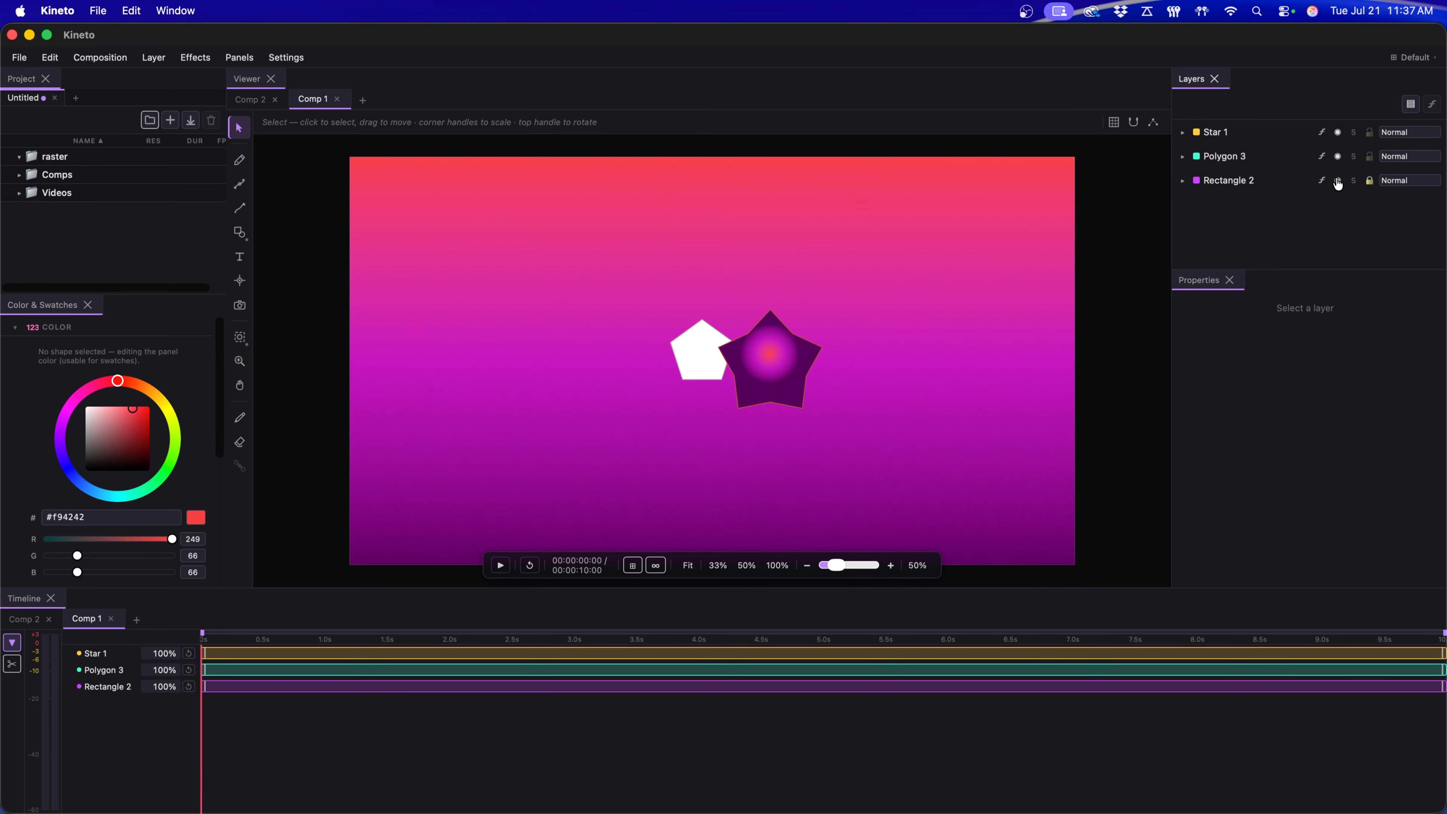
Hide the polygon's layer and show it again, and turn its solo on and off.
click(1339, 157)
click(1338, 158)
click(1353, 158)
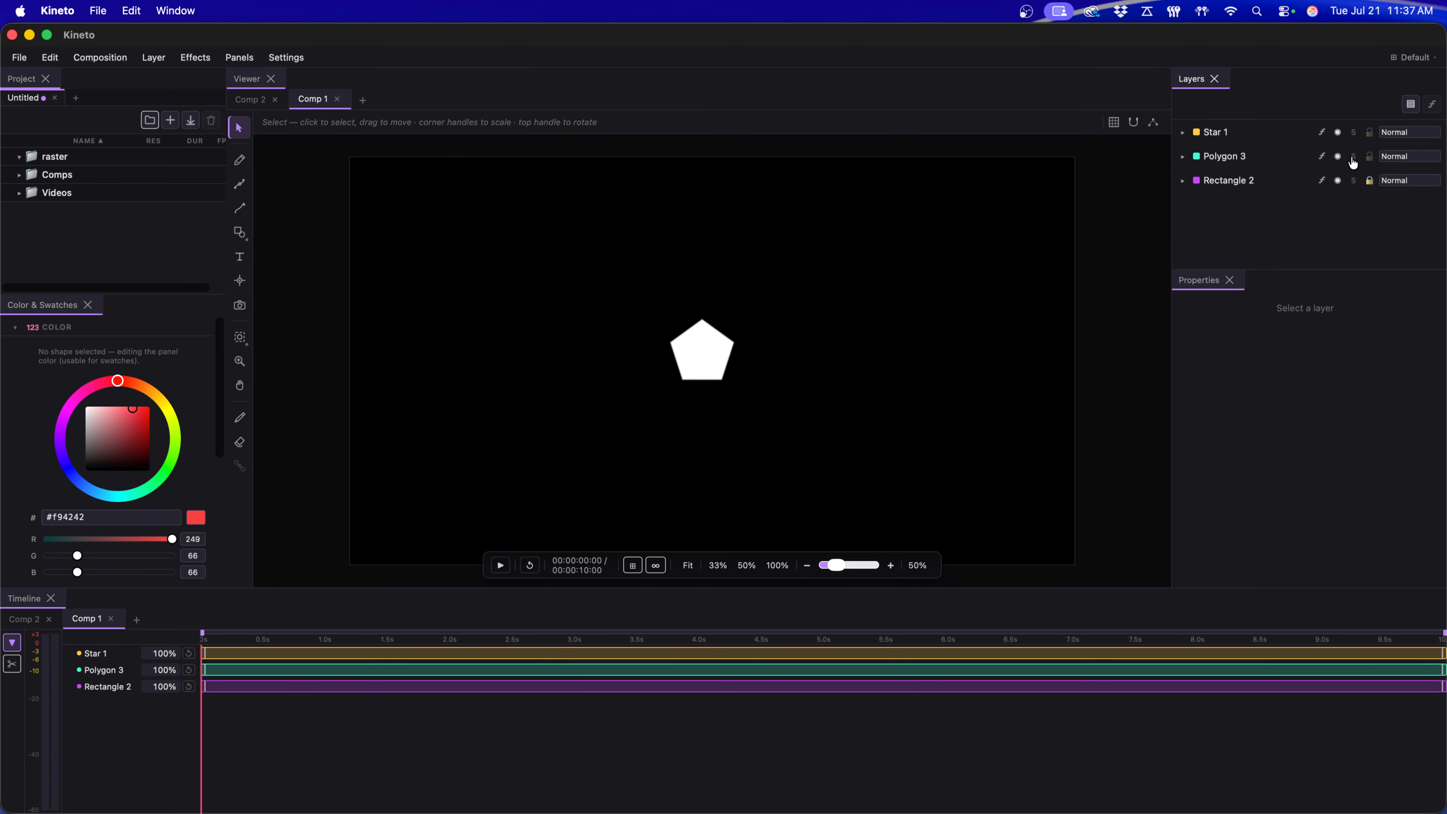
click(1353, 157)
Examine the layer styles and effects available for the polygon, and the kinds of new layers on offer.
click(1322, 158)
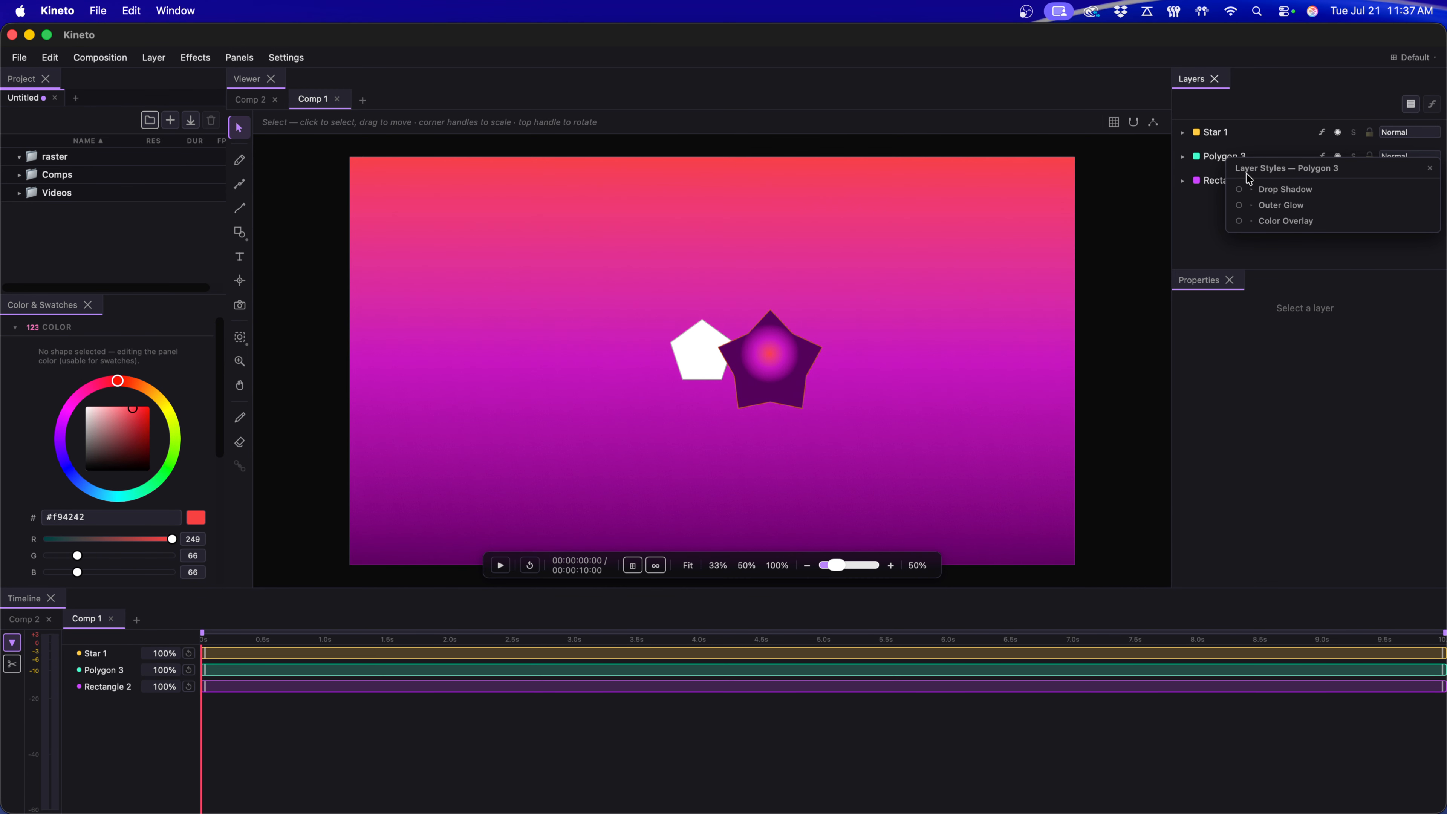
click(1220, 197)
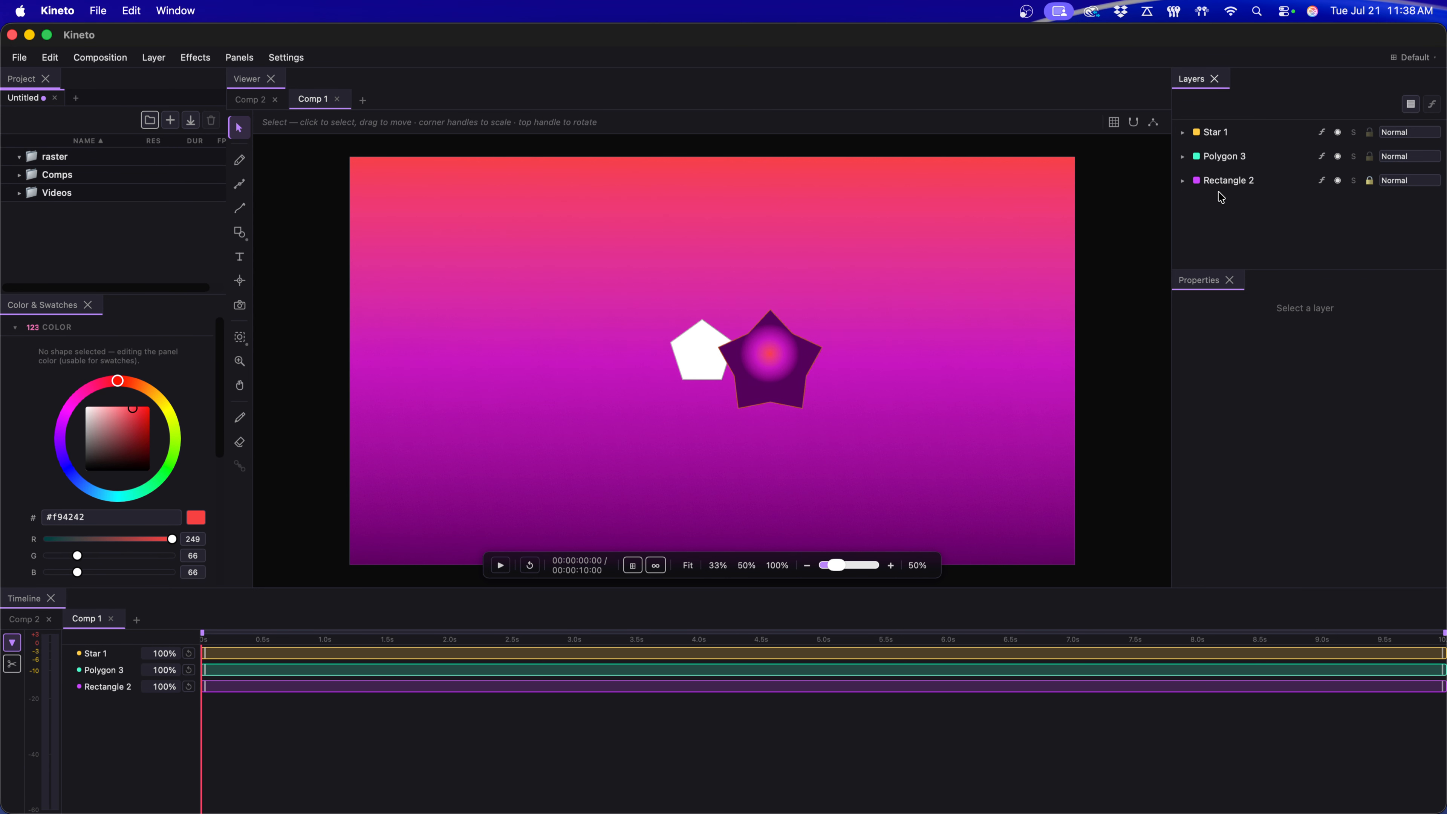
click(1246, 169)
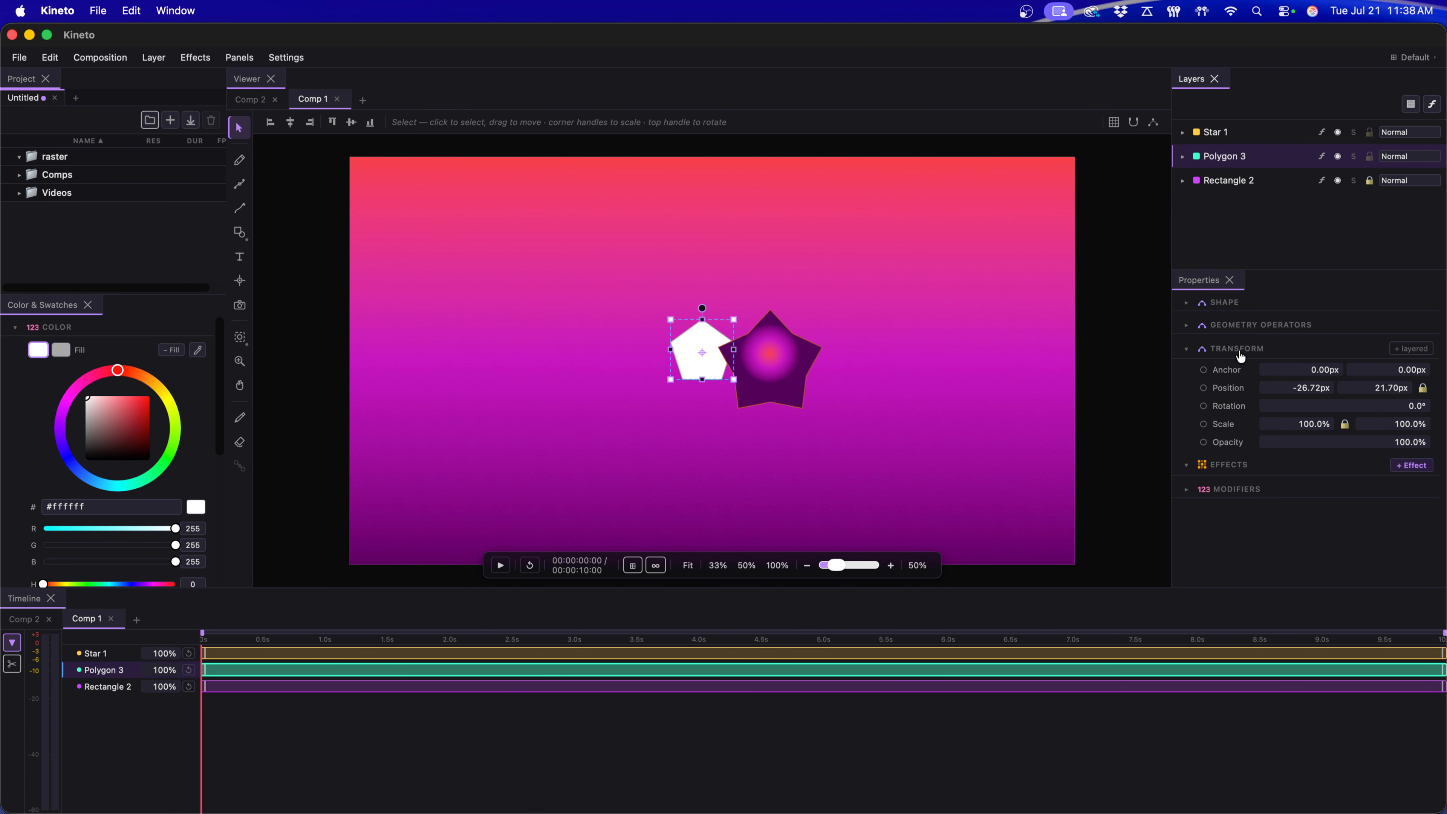
click(1319, 160)
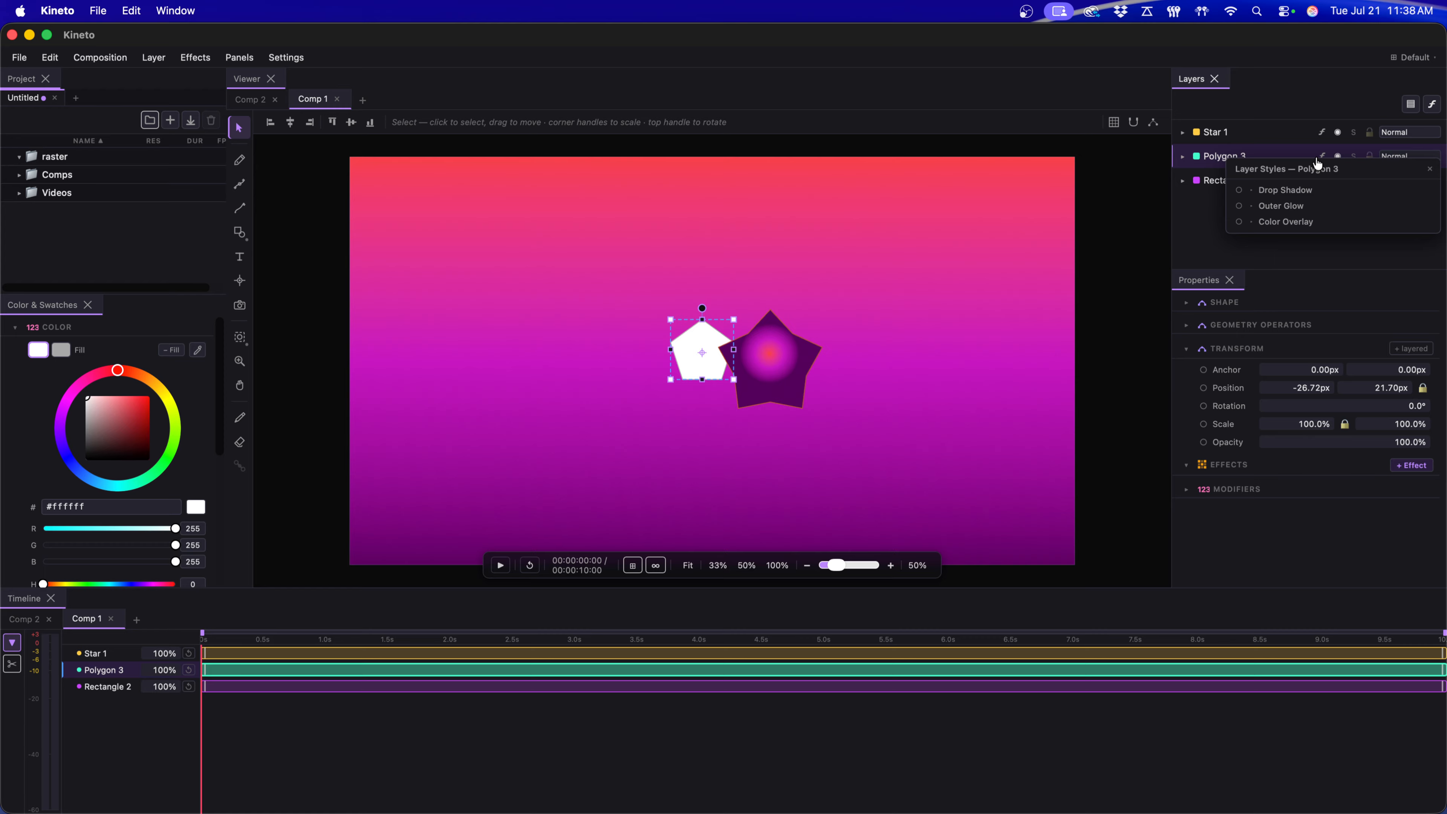
click(1221, 246)
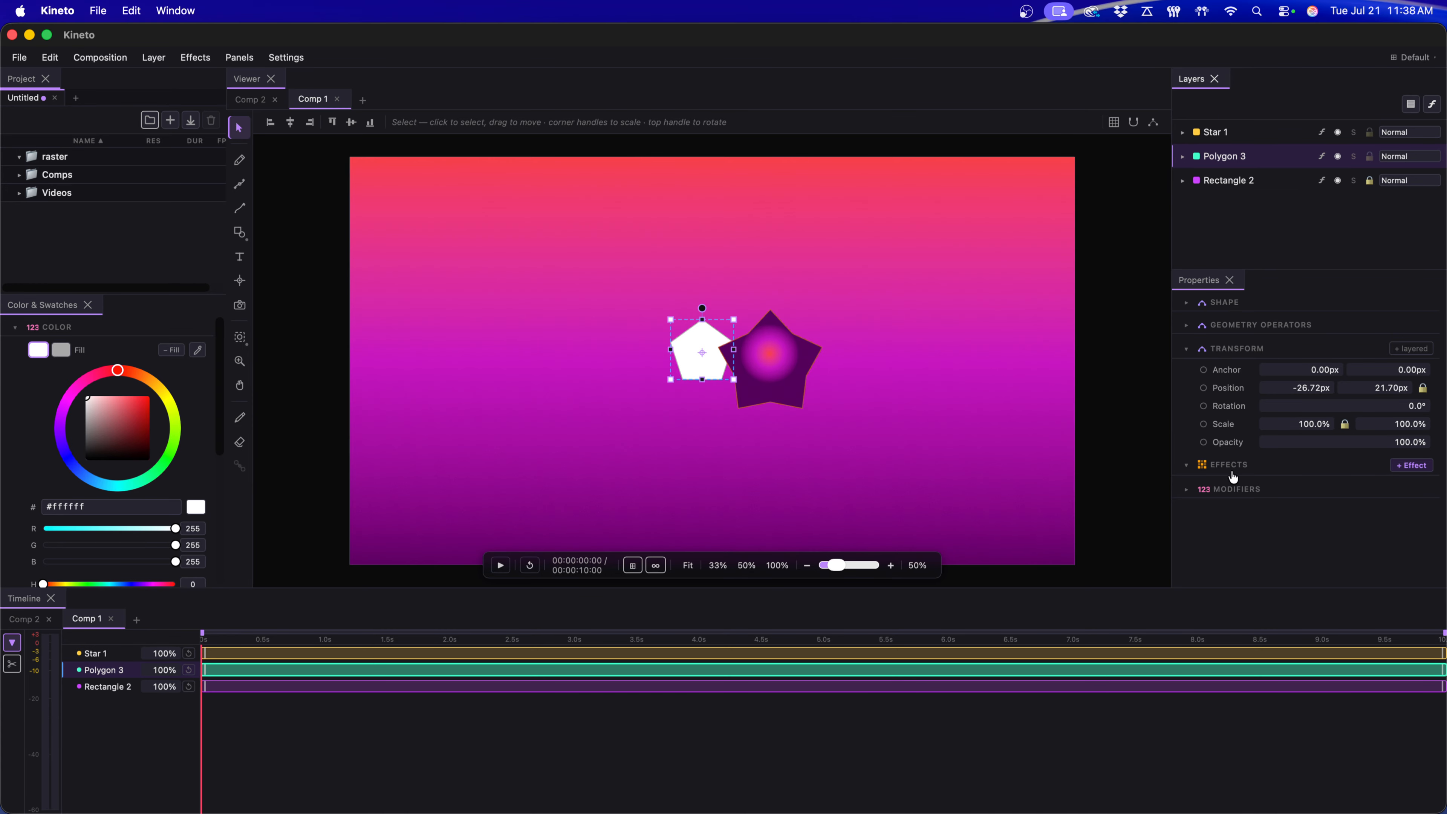
click(1247, 467)
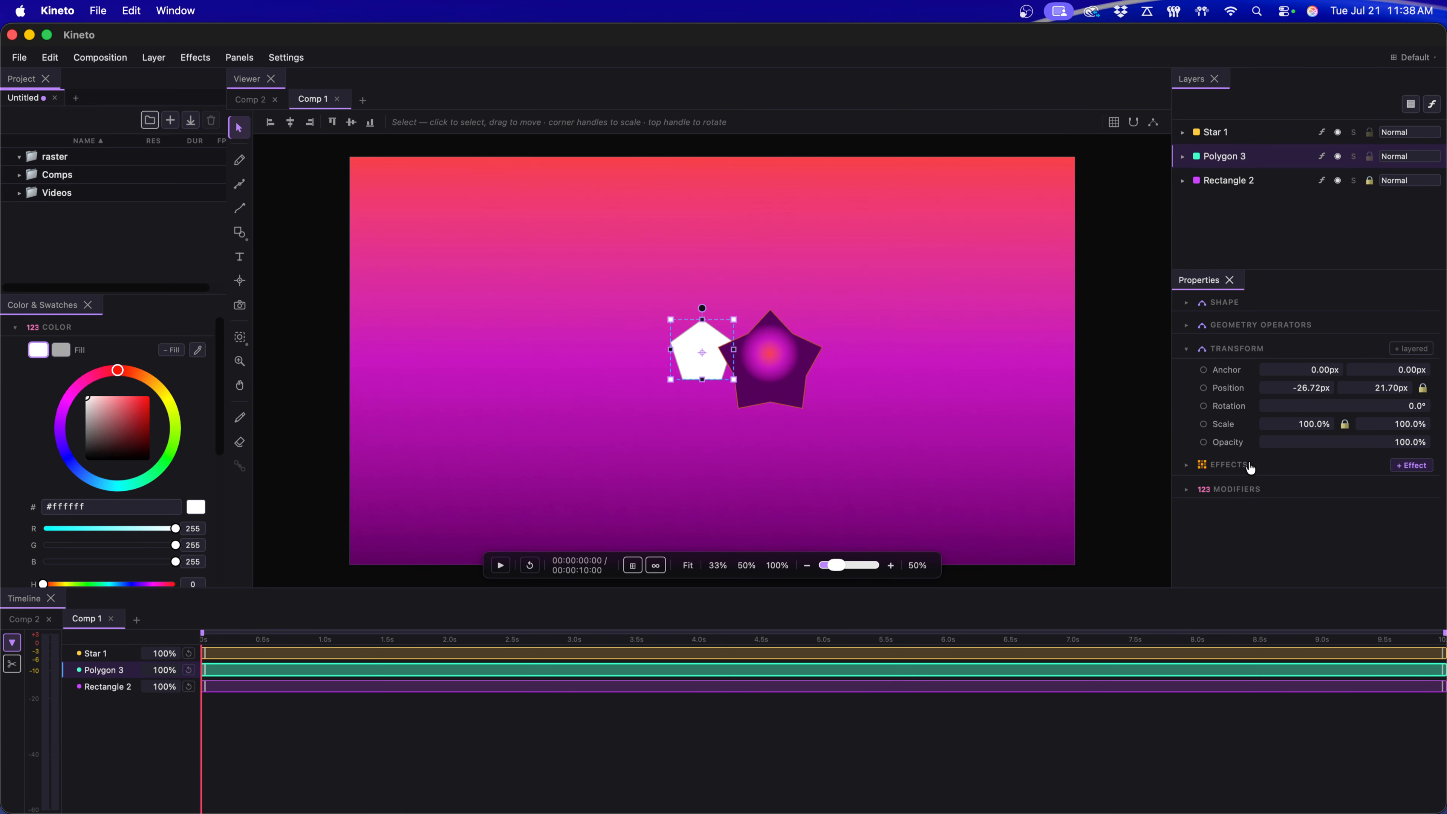
click(1401, 466)
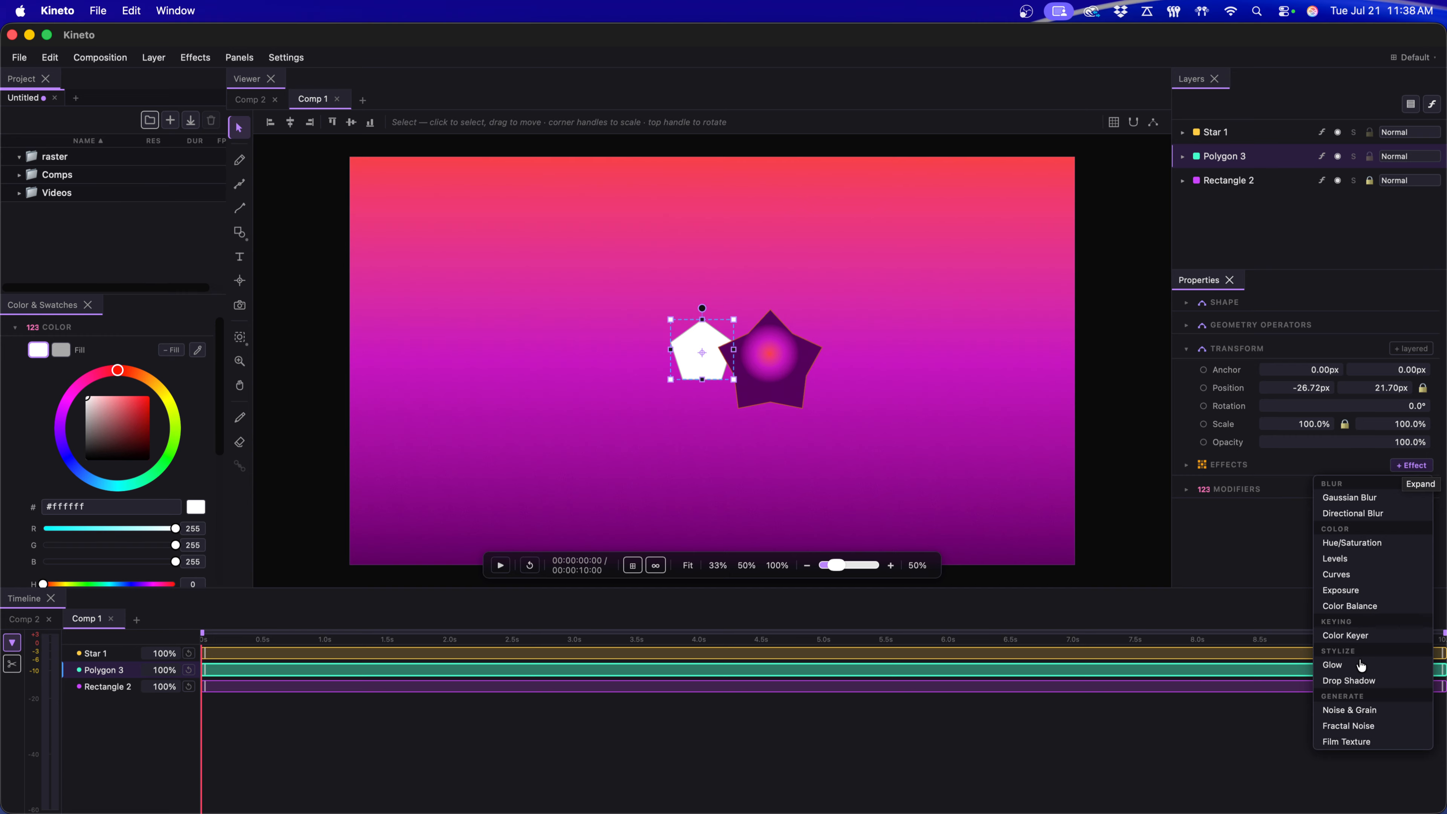
click(1265, 562)
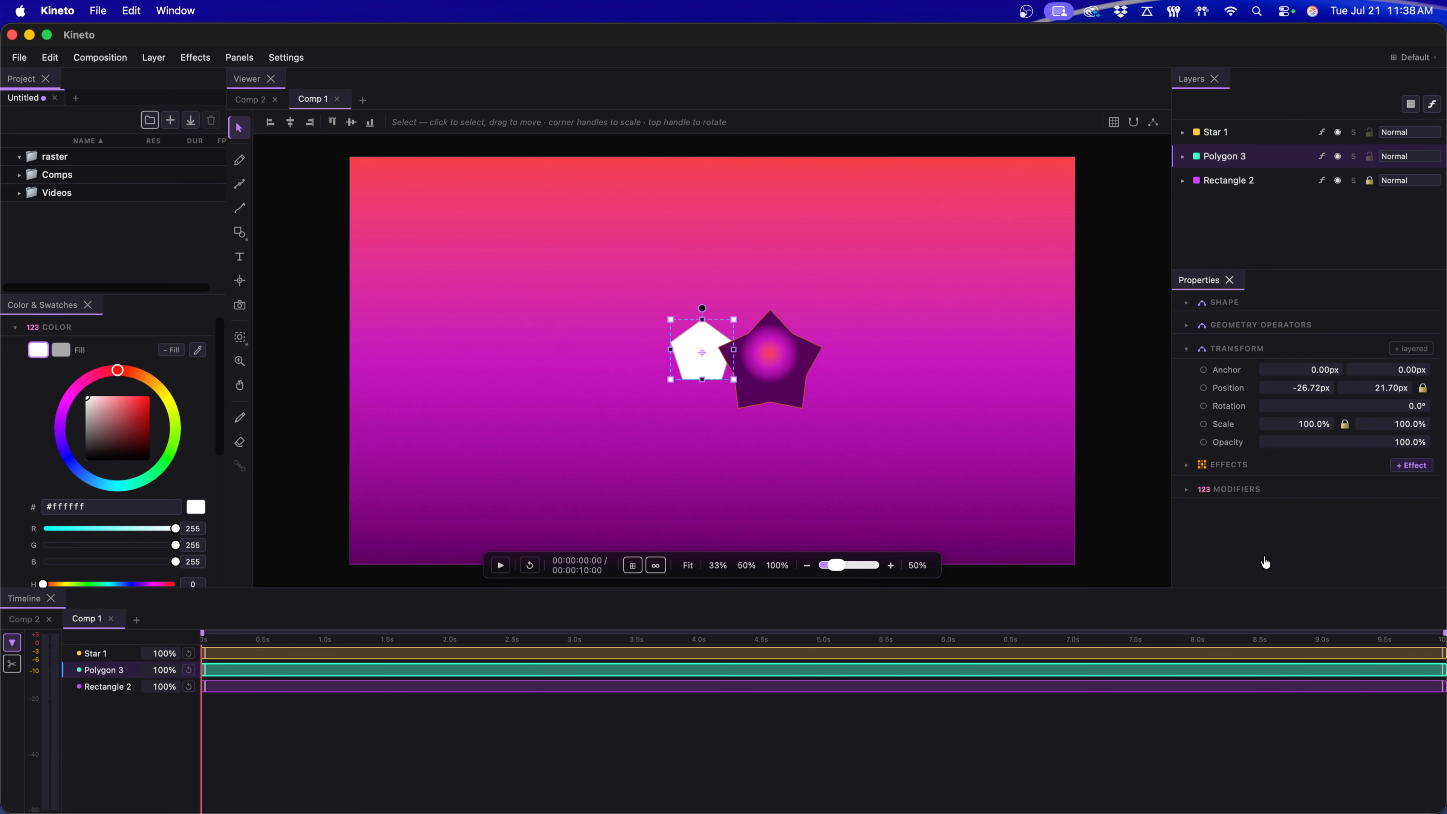
click(210, 57)
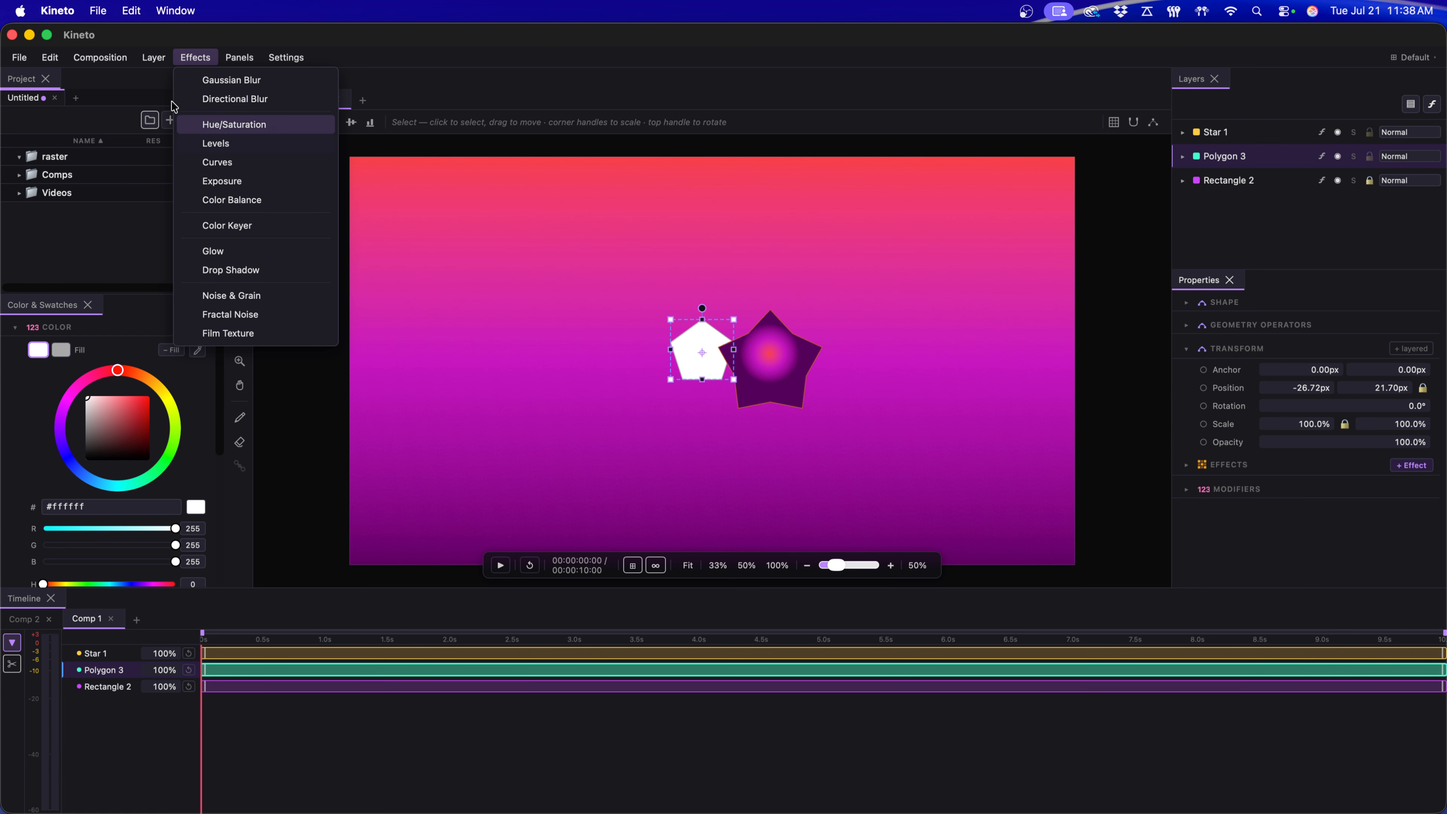
mouse_move(165, 56)
mouse_move(86, 61)
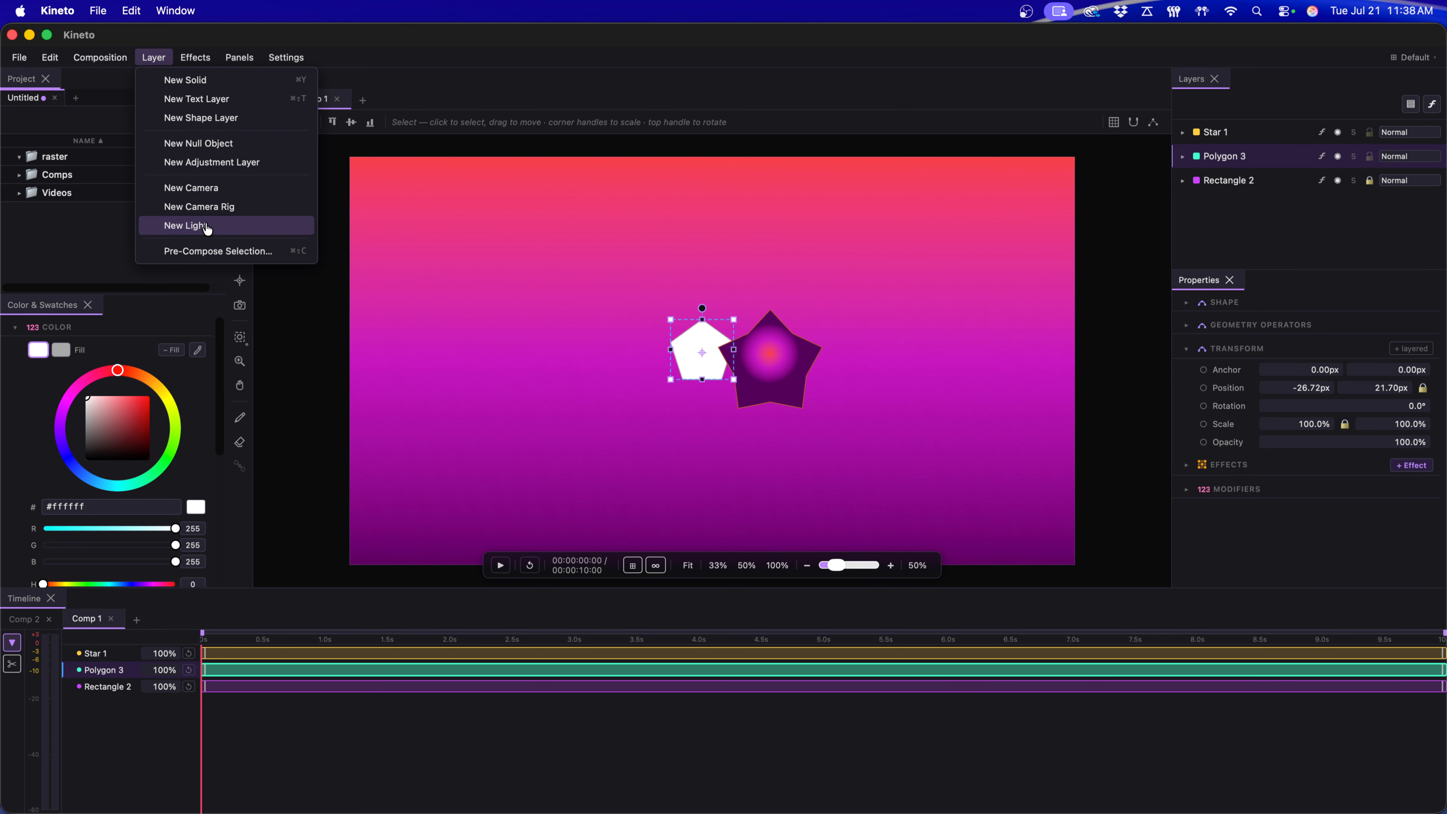
Open the Assistant to view its options and close it again.
mouse_move(247, 57)
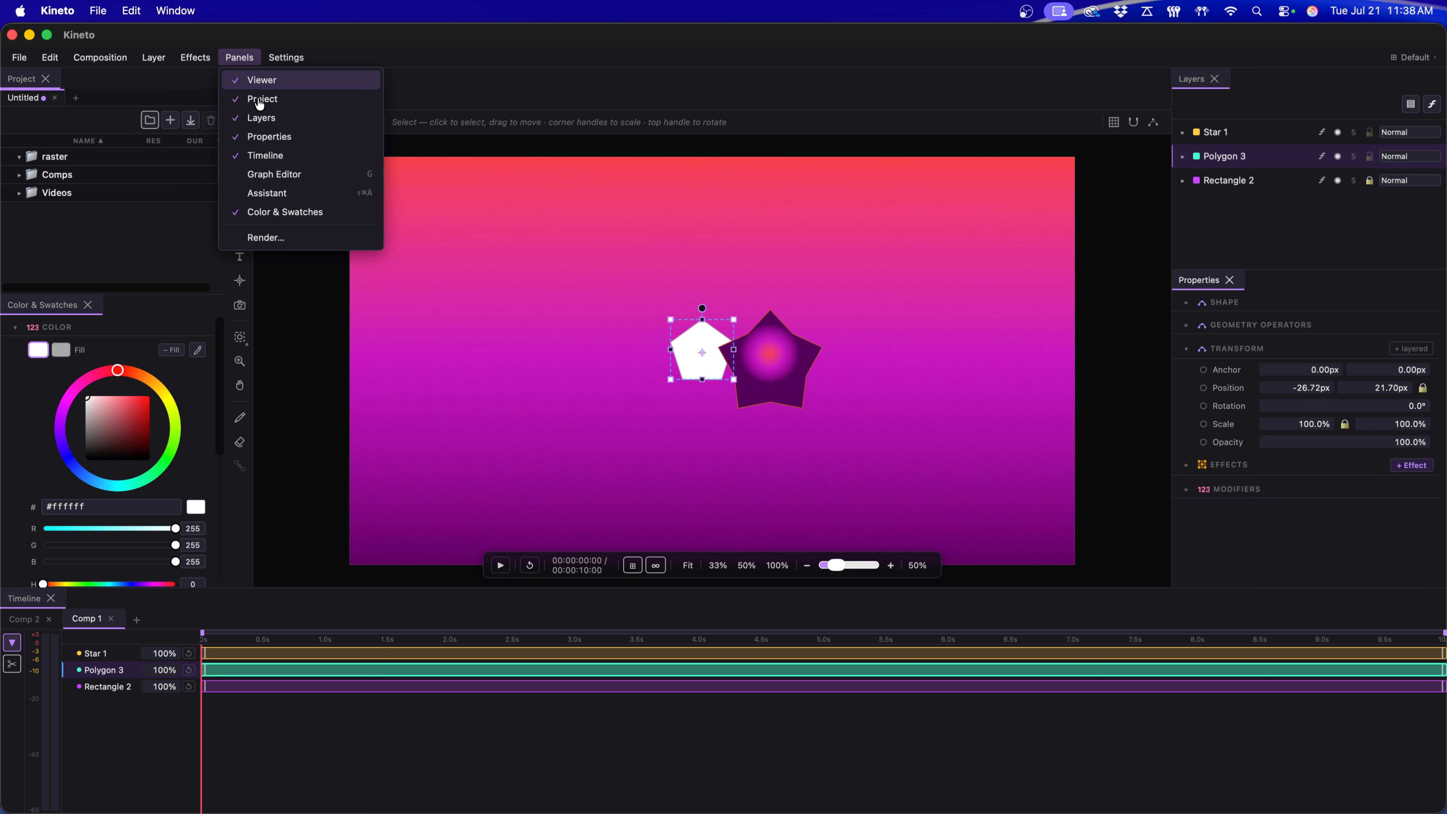
click(294, 200)
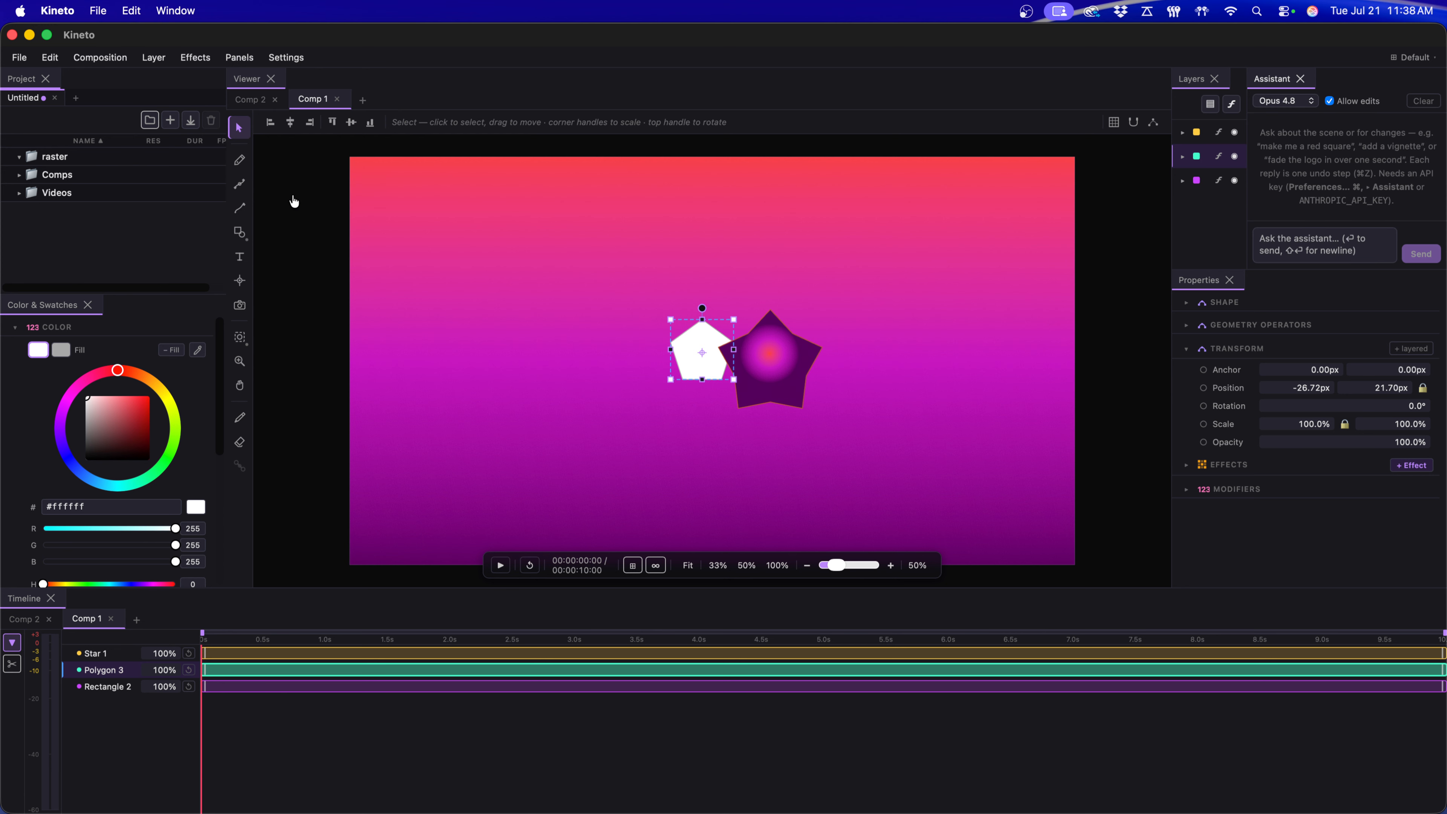
click(1300, 79)
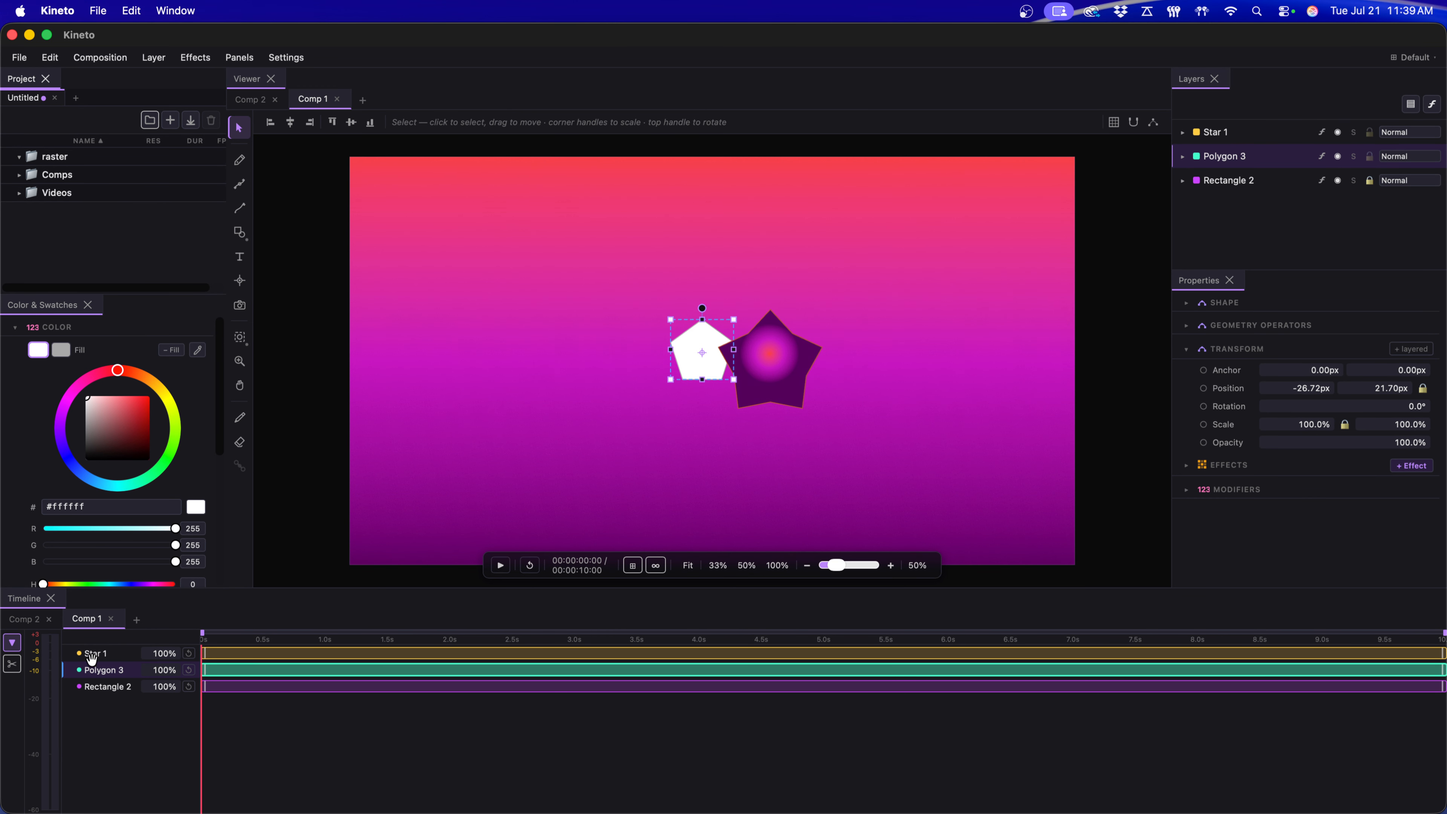
View Comp 2 and return to Comp 1, and move the star's layer down below the background rectangle.
click(26, 620)
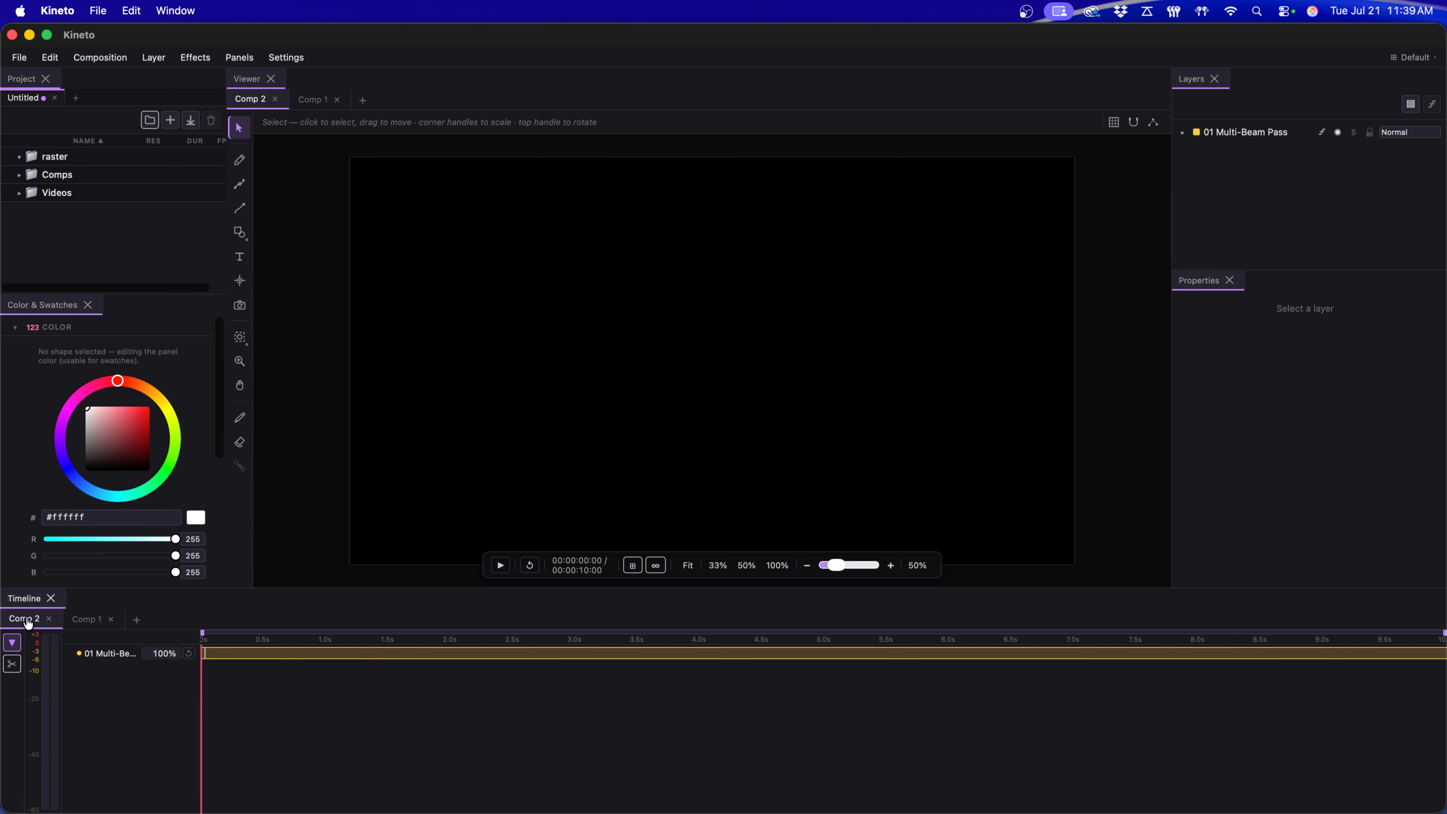
click(82, 620)
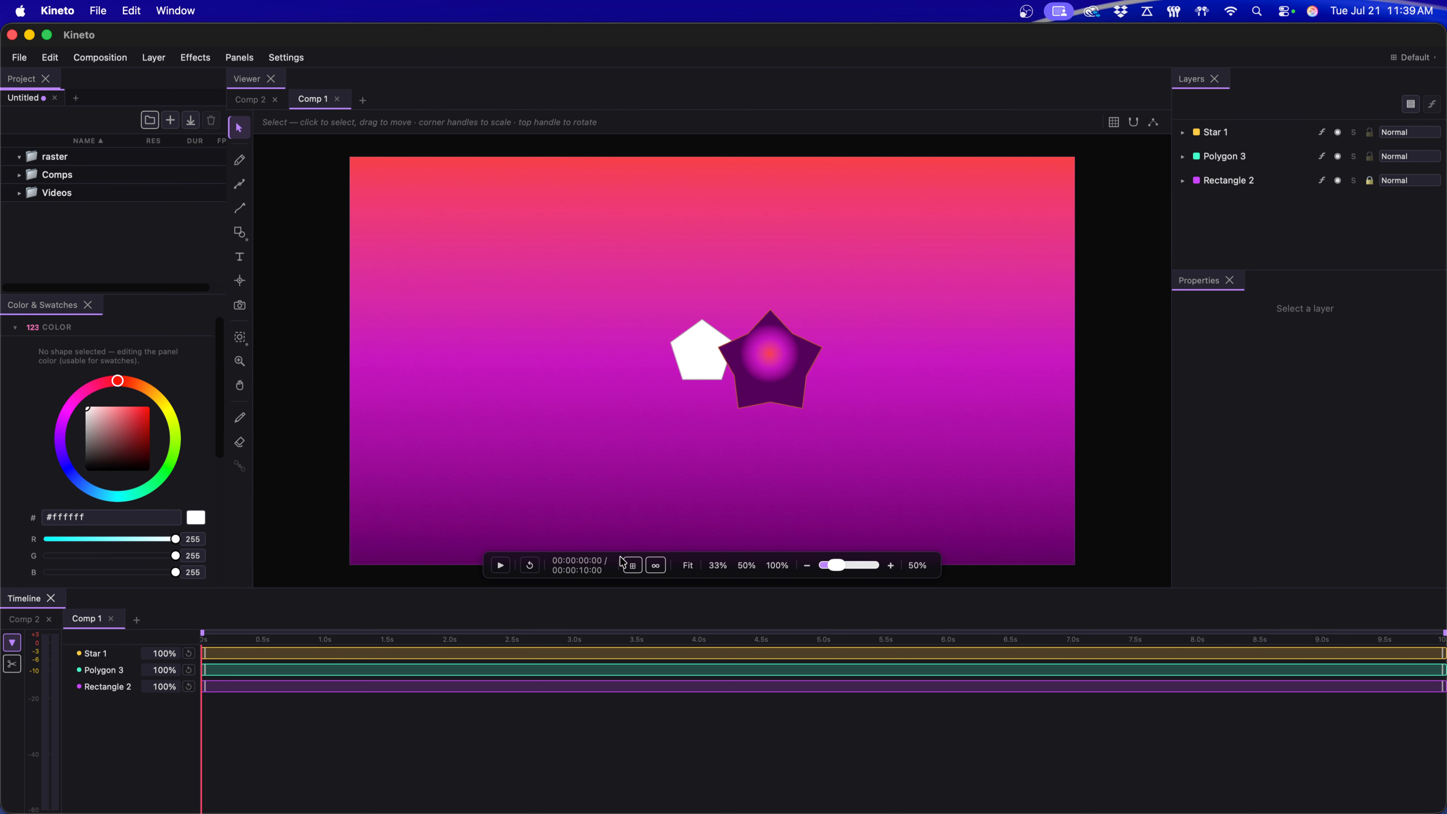
drag(1218, 136, 1231, 162)
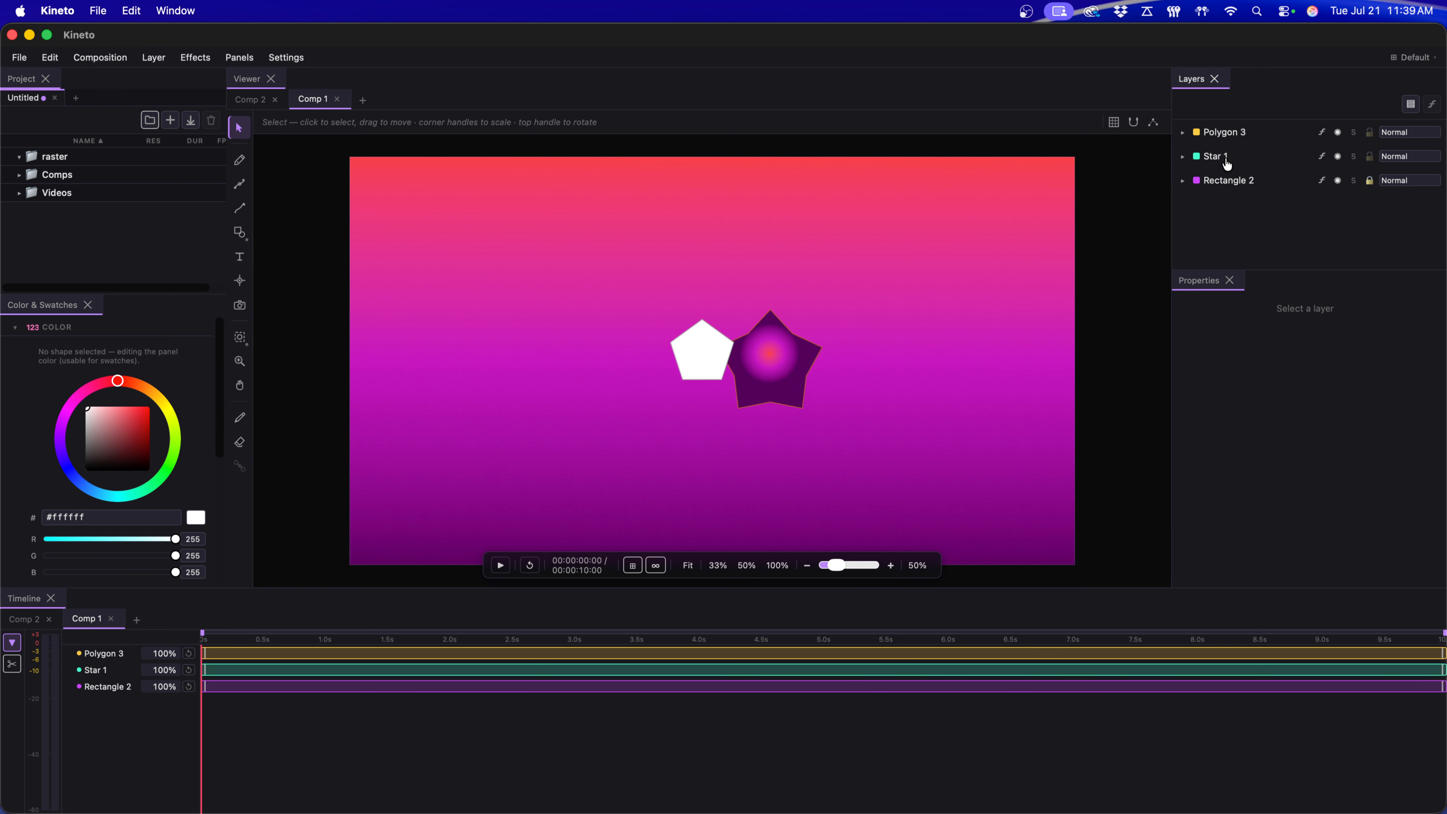
drag(119, 667, 117, 679)
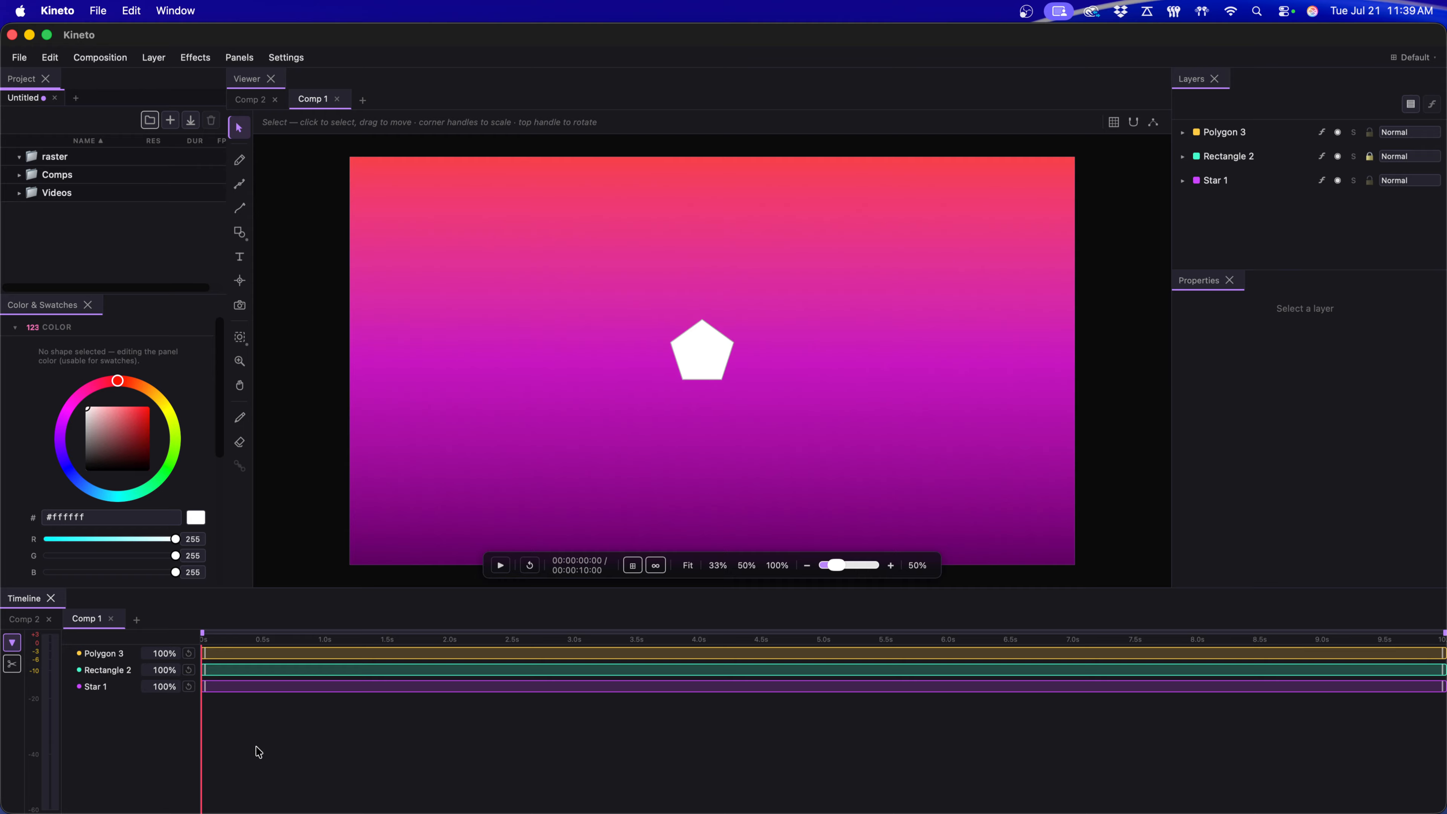
Keyframe the polygon's radius at frame 9, and at frame 27 with a radius of about 196.7 px.
drag(207, 636, 237, 637)
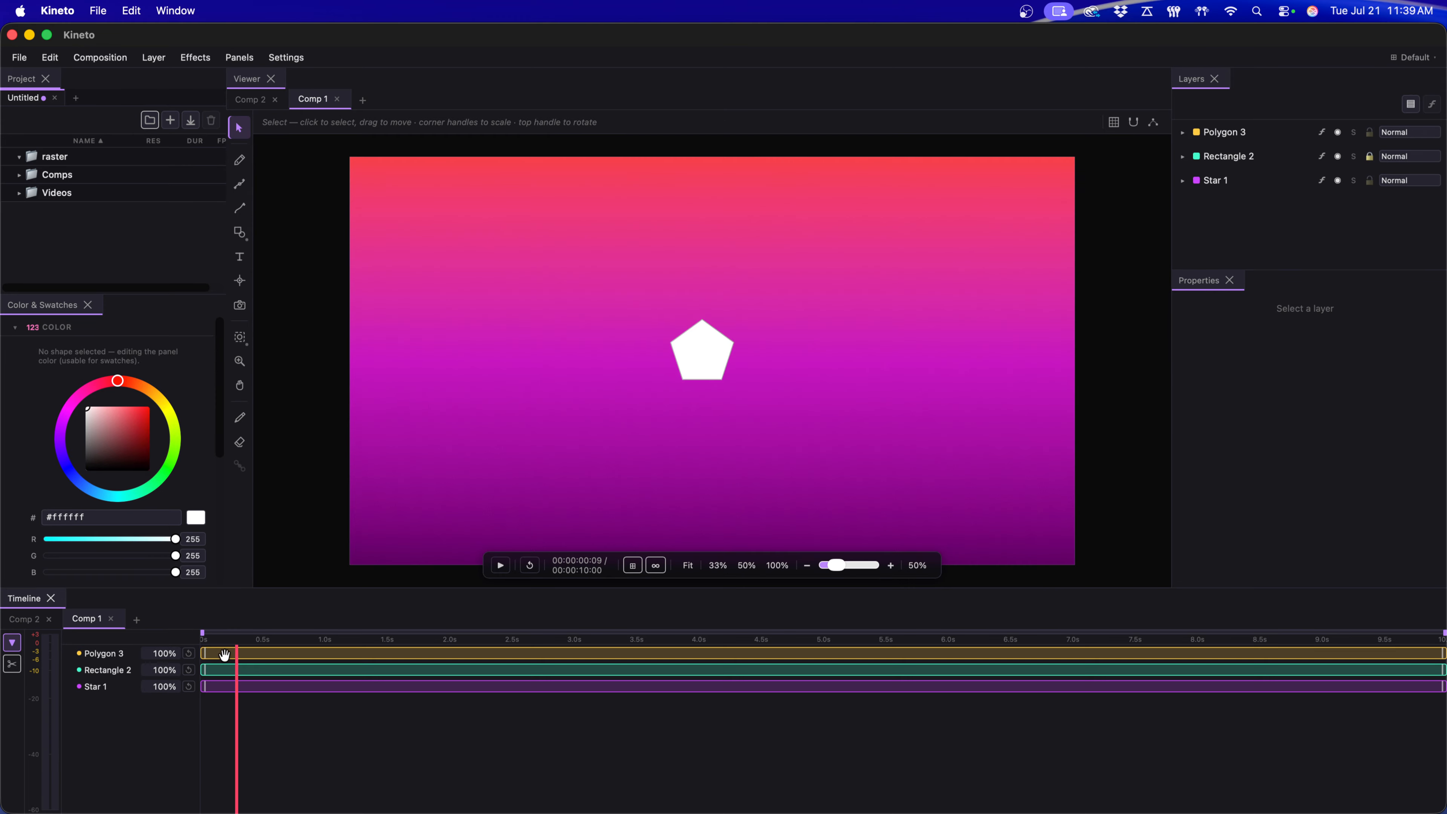
click(224, 654)
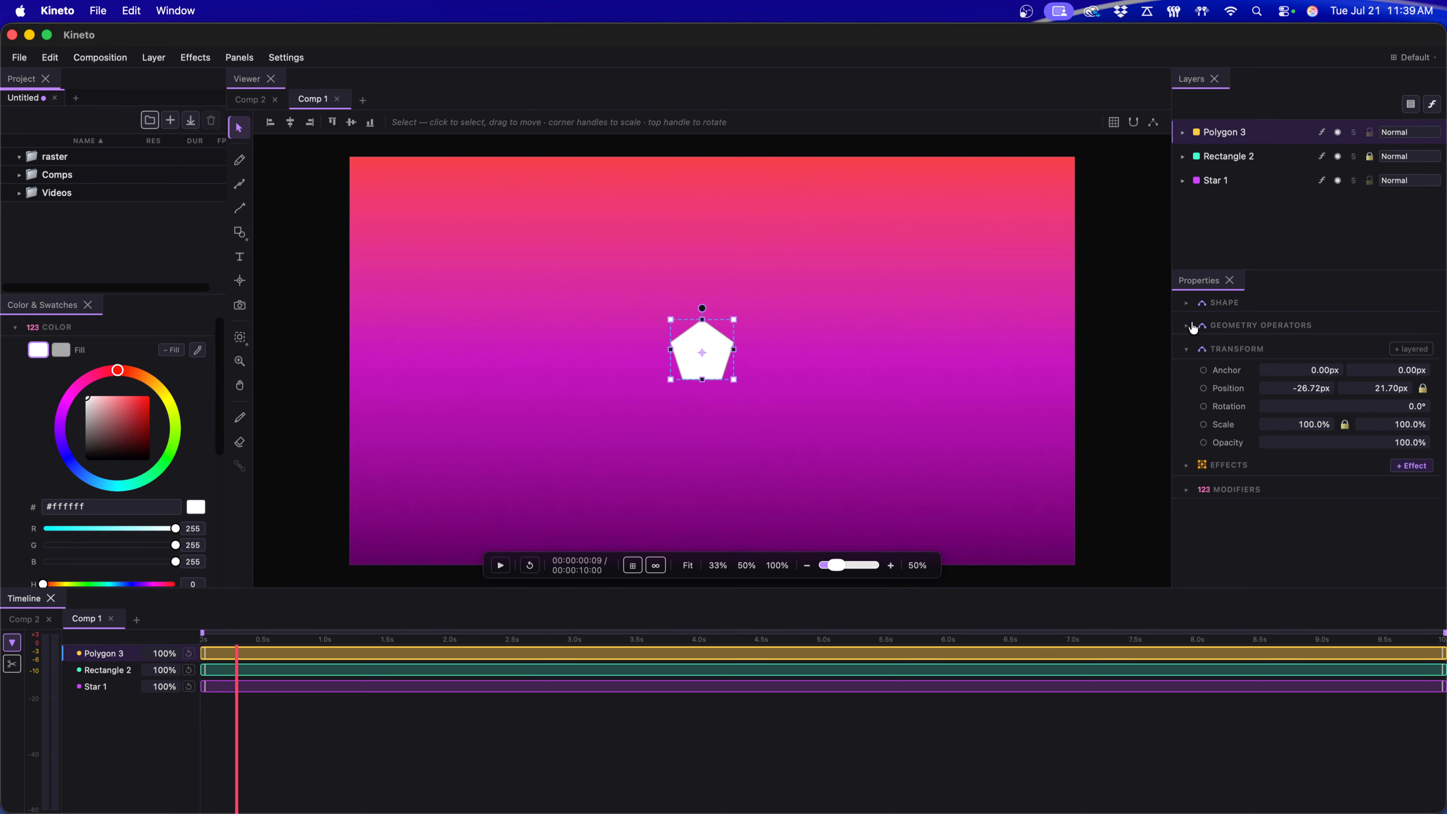
click(1217, 305)
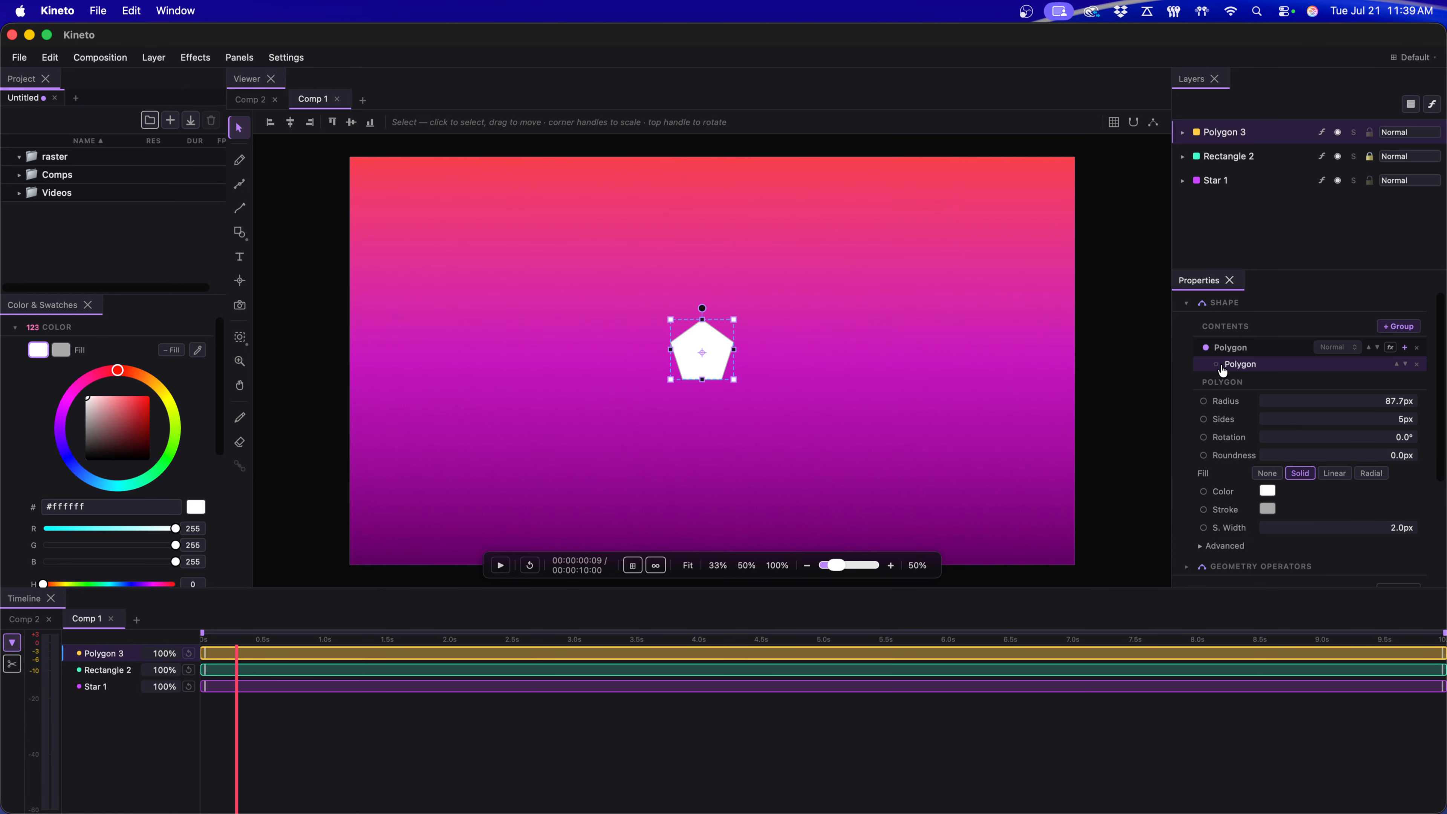
click(1203, 420)
drag(280, 637, 312, 637)
drag(1338, 403, 1367, 403)
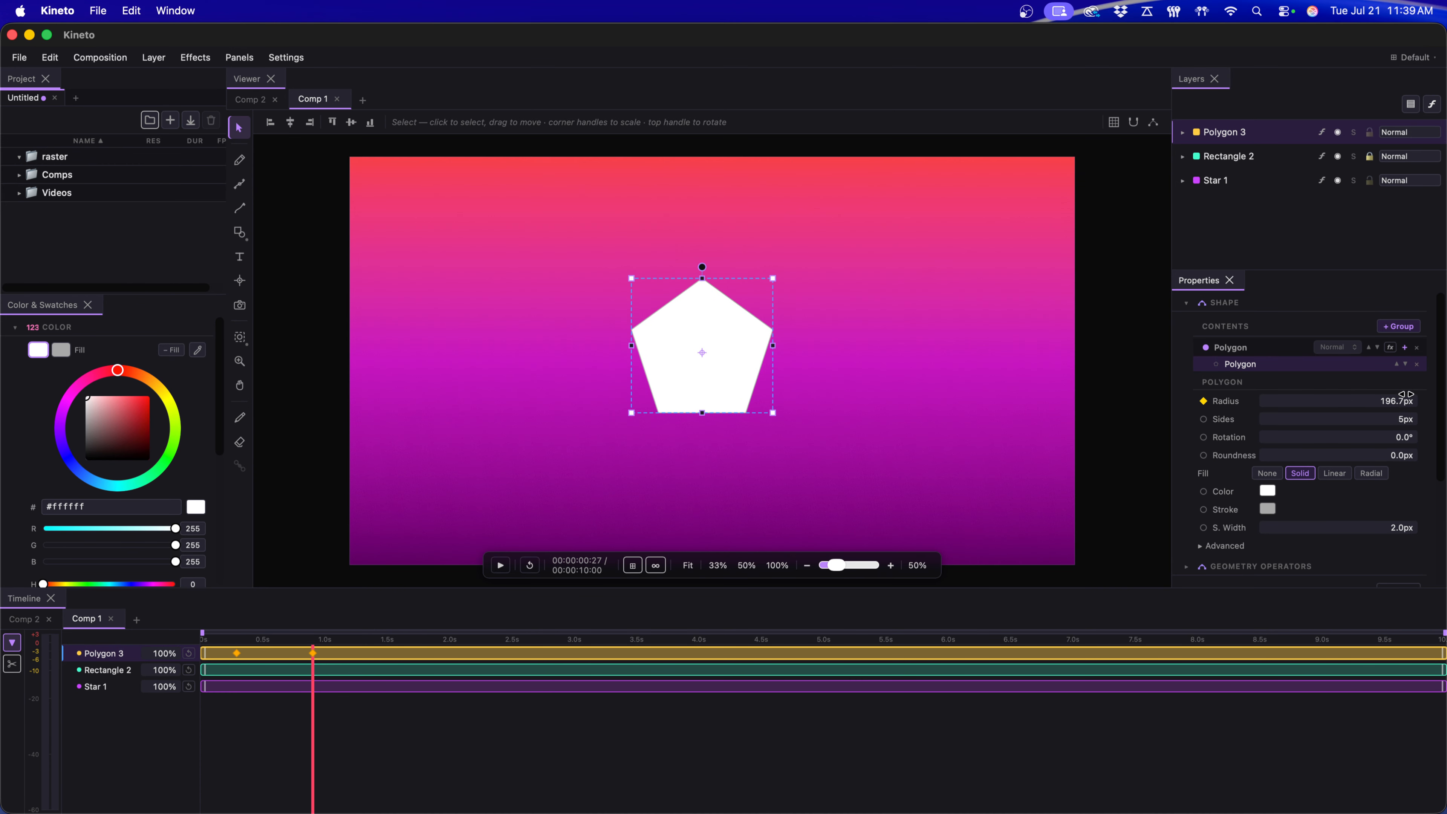
Open the Graph Editor for the polygon's radius, apply Bounce easing to its curve and play back the animation.
drag(312, 637, 270, 653)
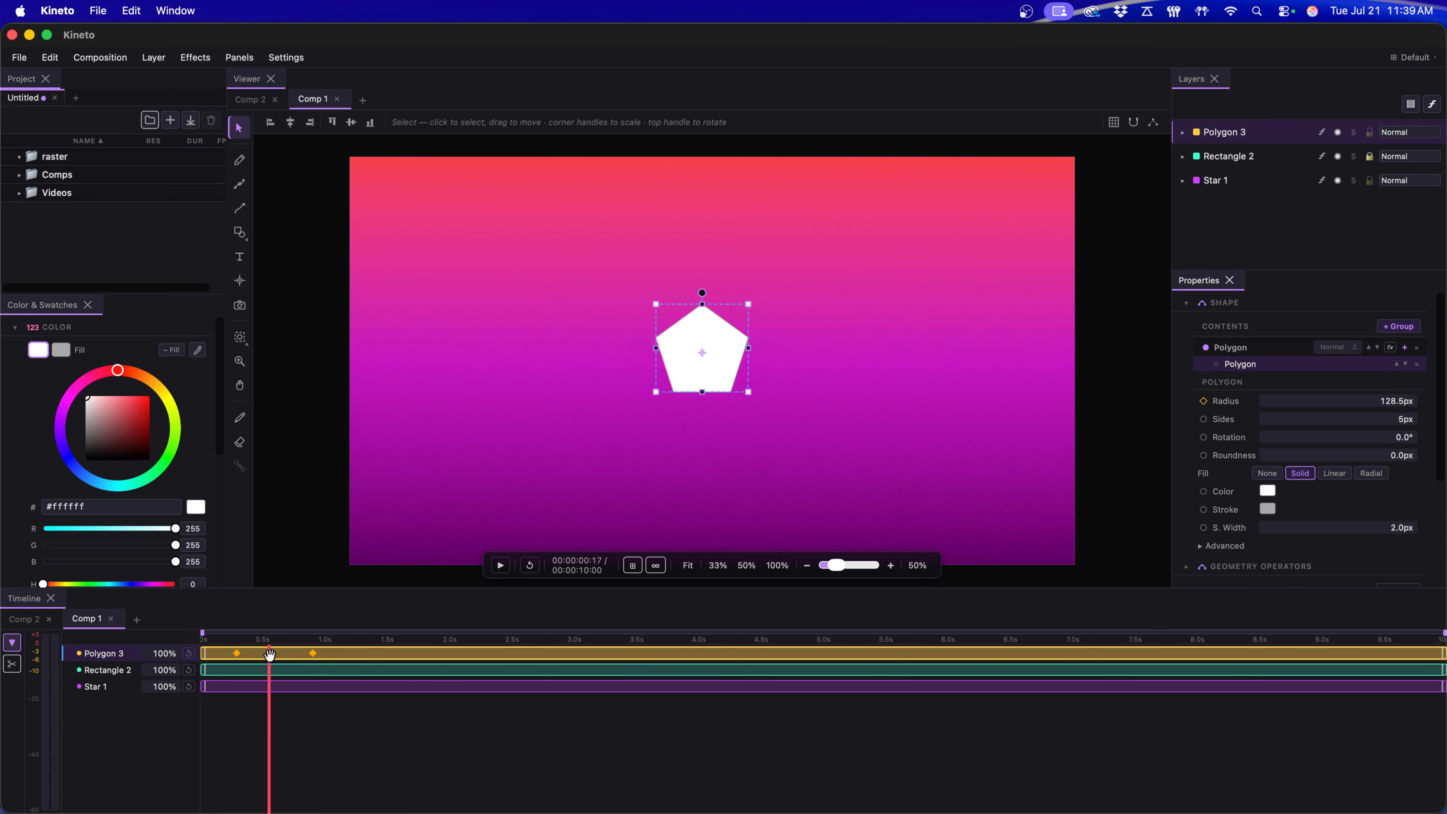
key(g)
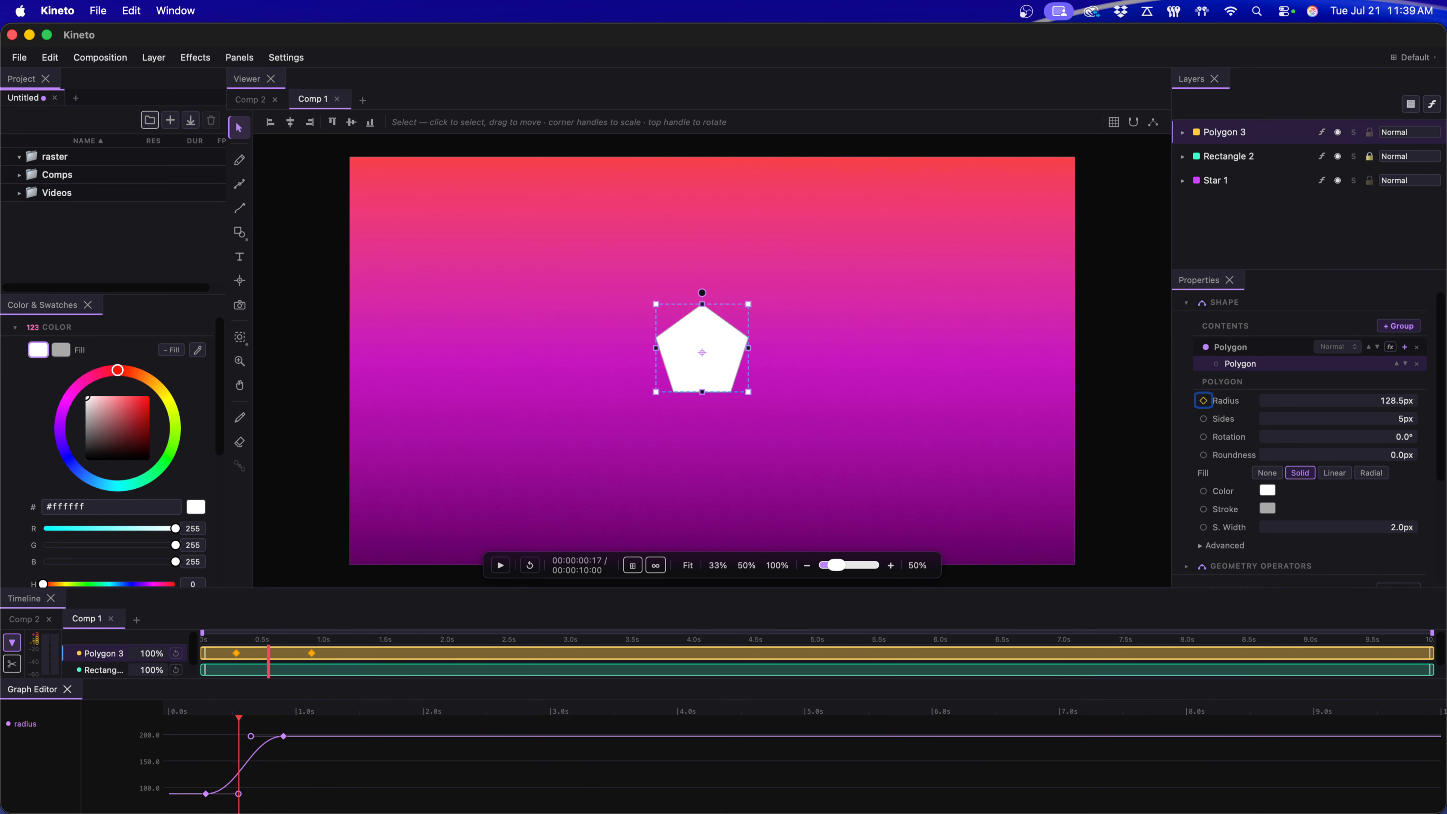
right_click(253, 741)
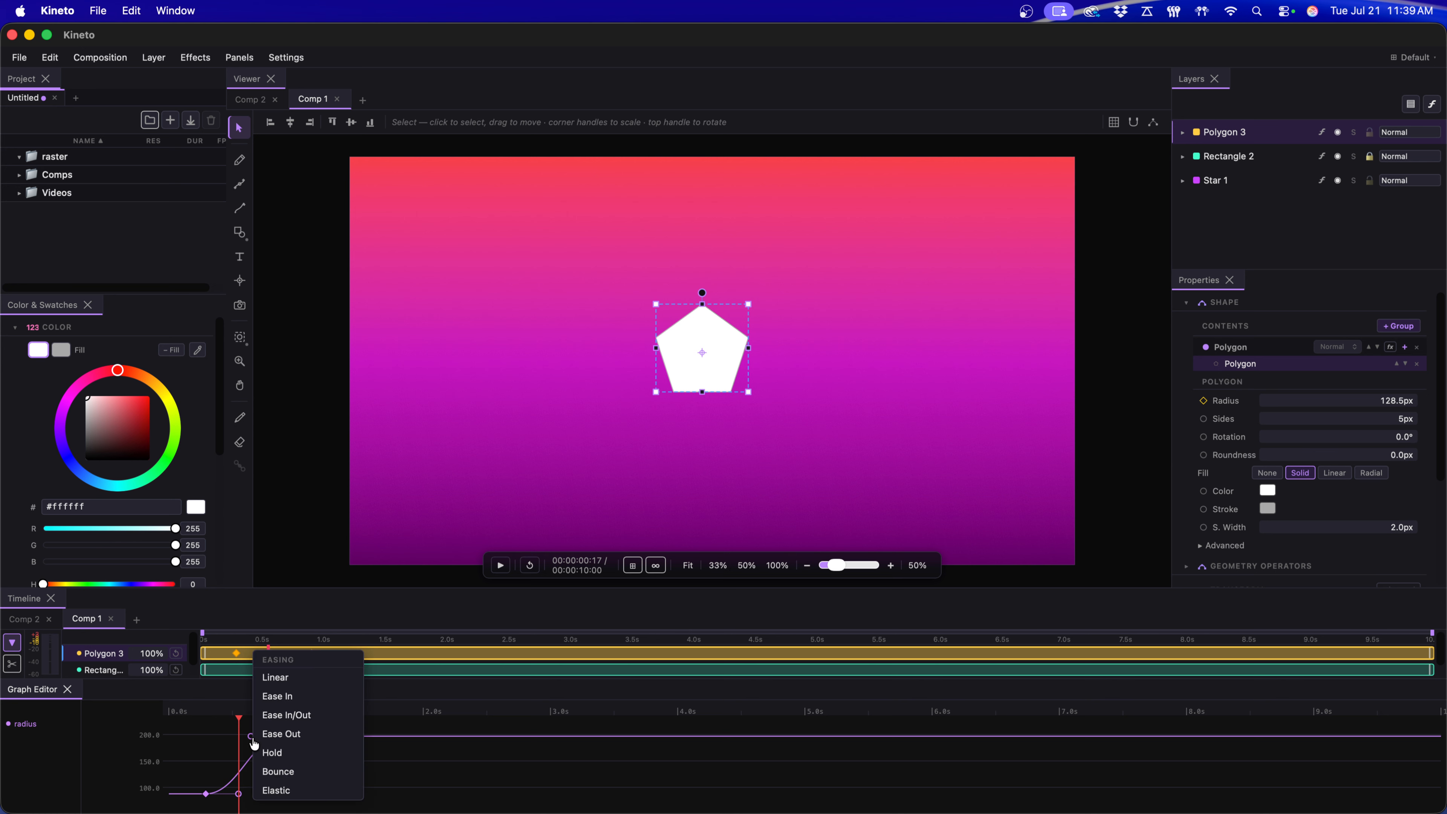
click(279, 773)
key(space)
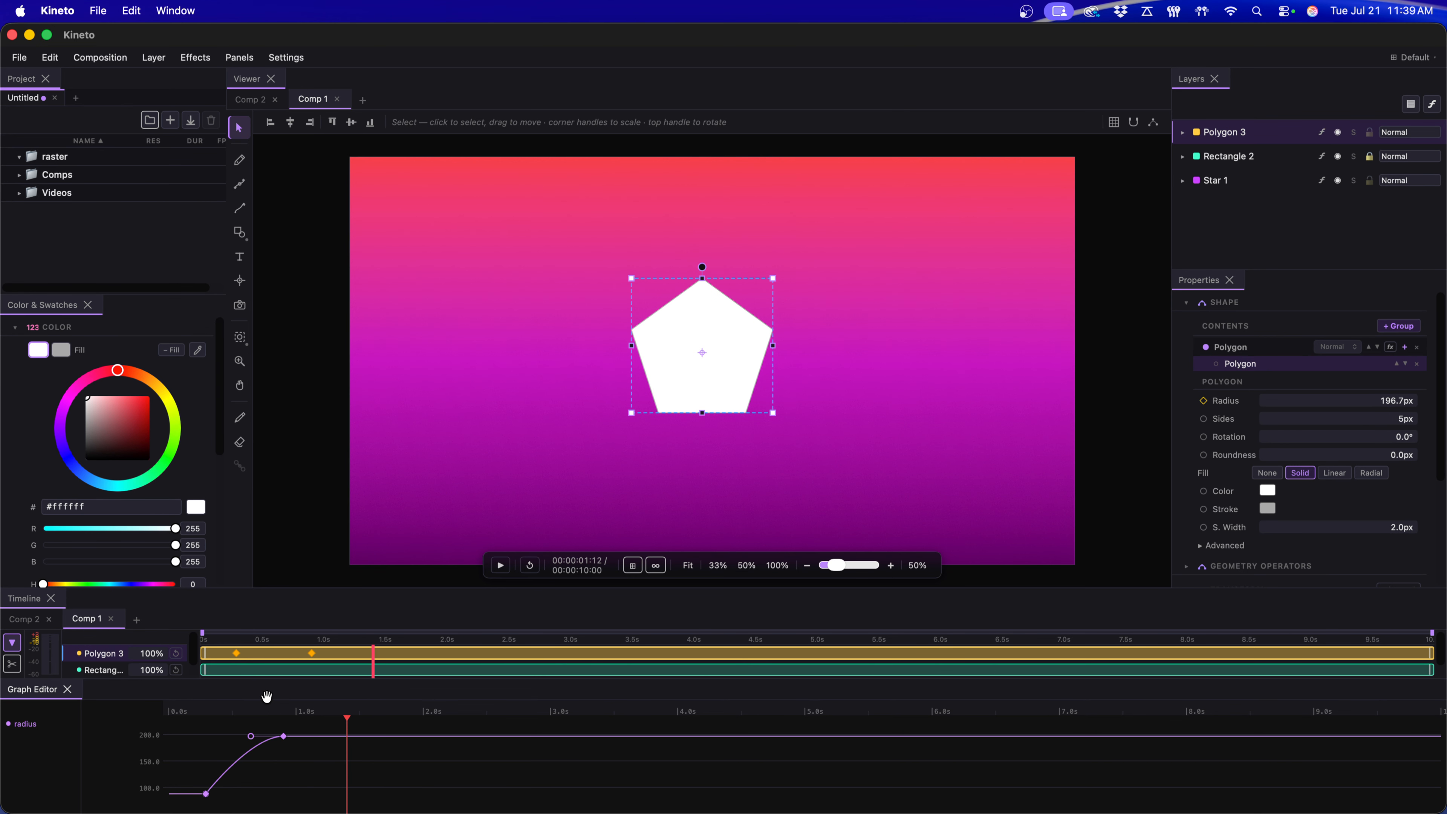
key(space)
click(194, 713)
key(space)
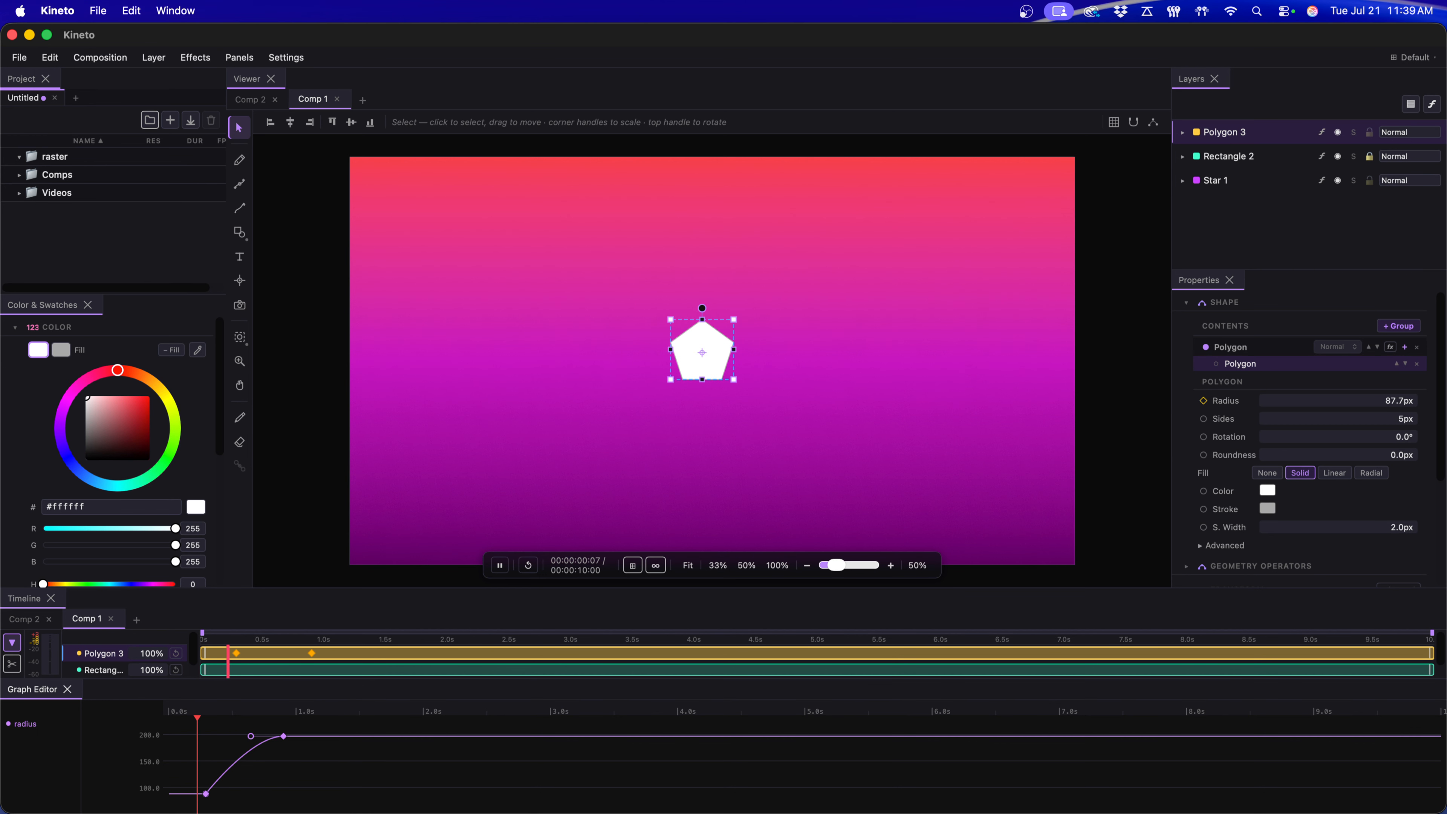
key(space)
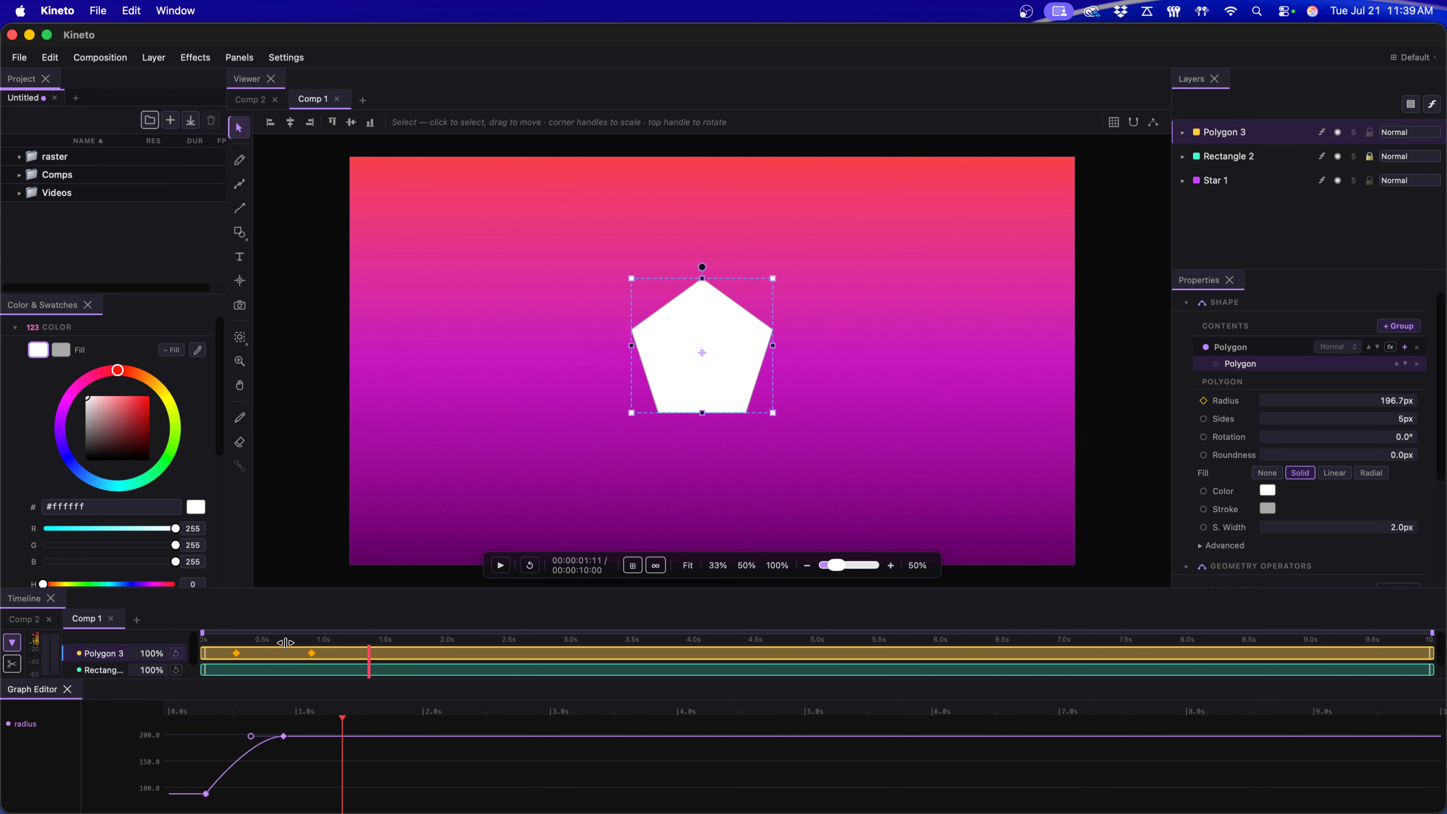
Apply Elastic easing to the polygon's radius curve and preview the motion from the first keyframe.
click(251, 736)
right_click(252, 740)
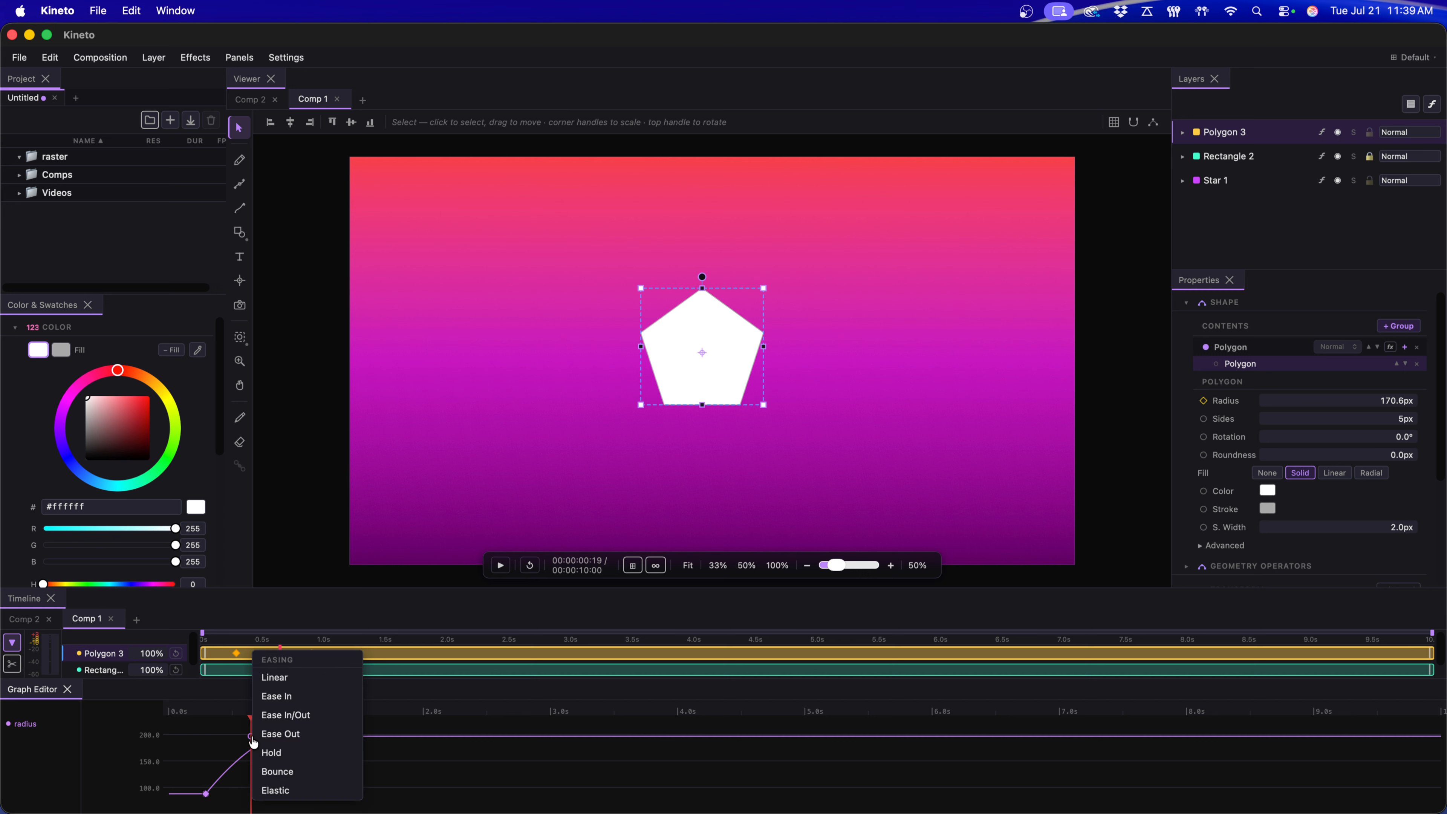
click(268, 793)
click(254, 711)
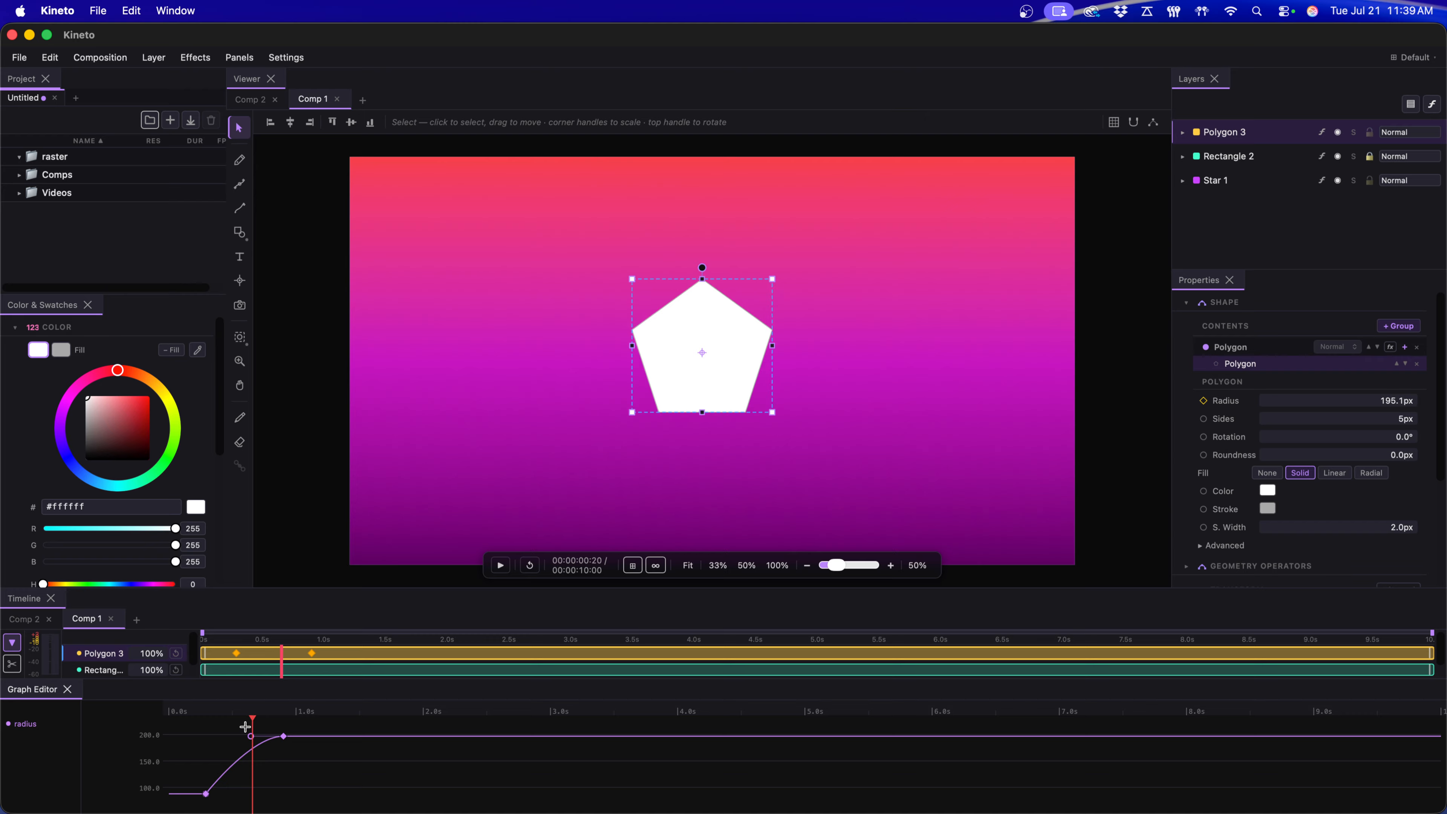
drag(274, 650, 236, 641)
key(space)
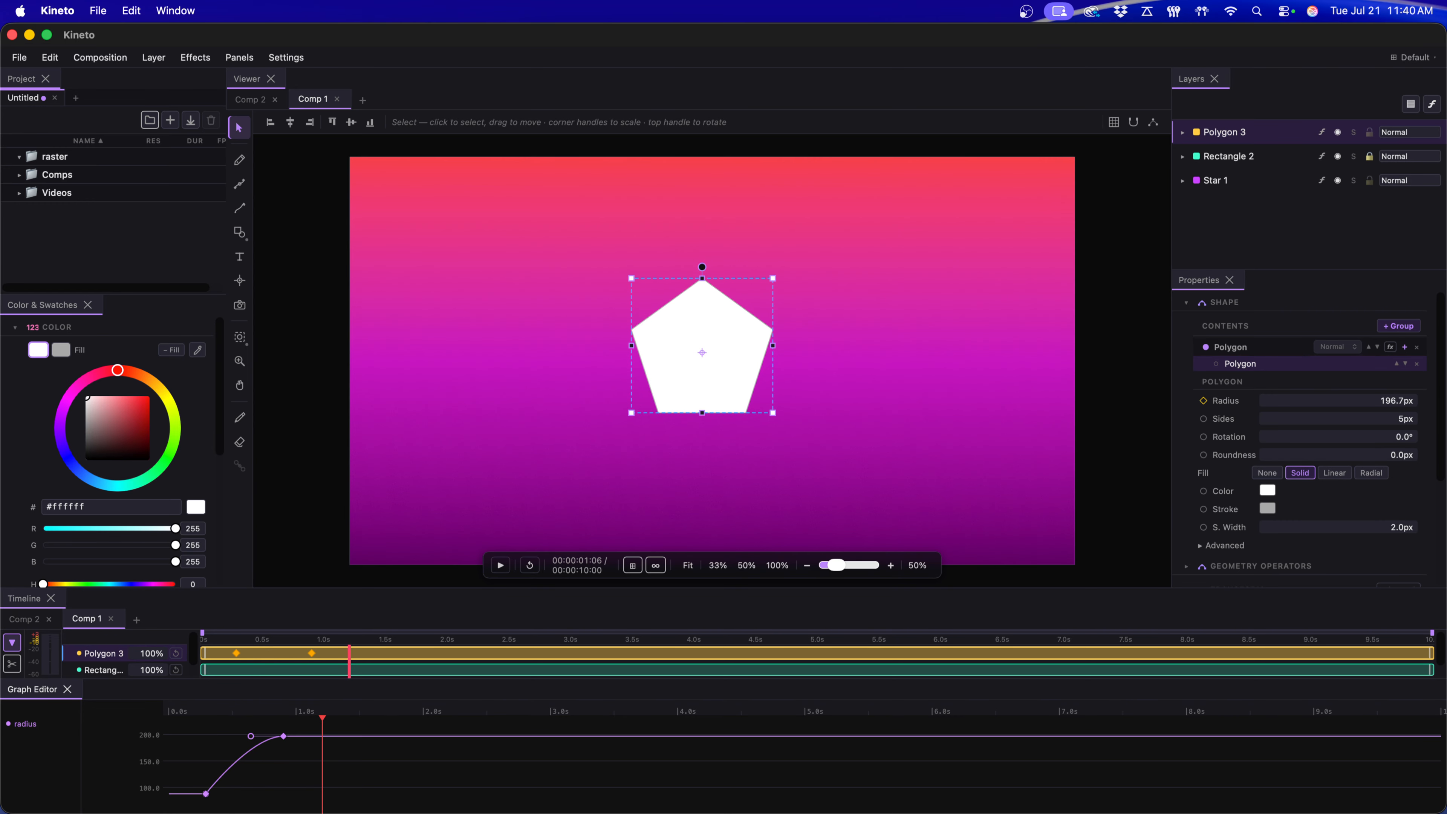
Change the radius curve's easing to Ease In and play the animation from frame 9.
right_click(249, 740)
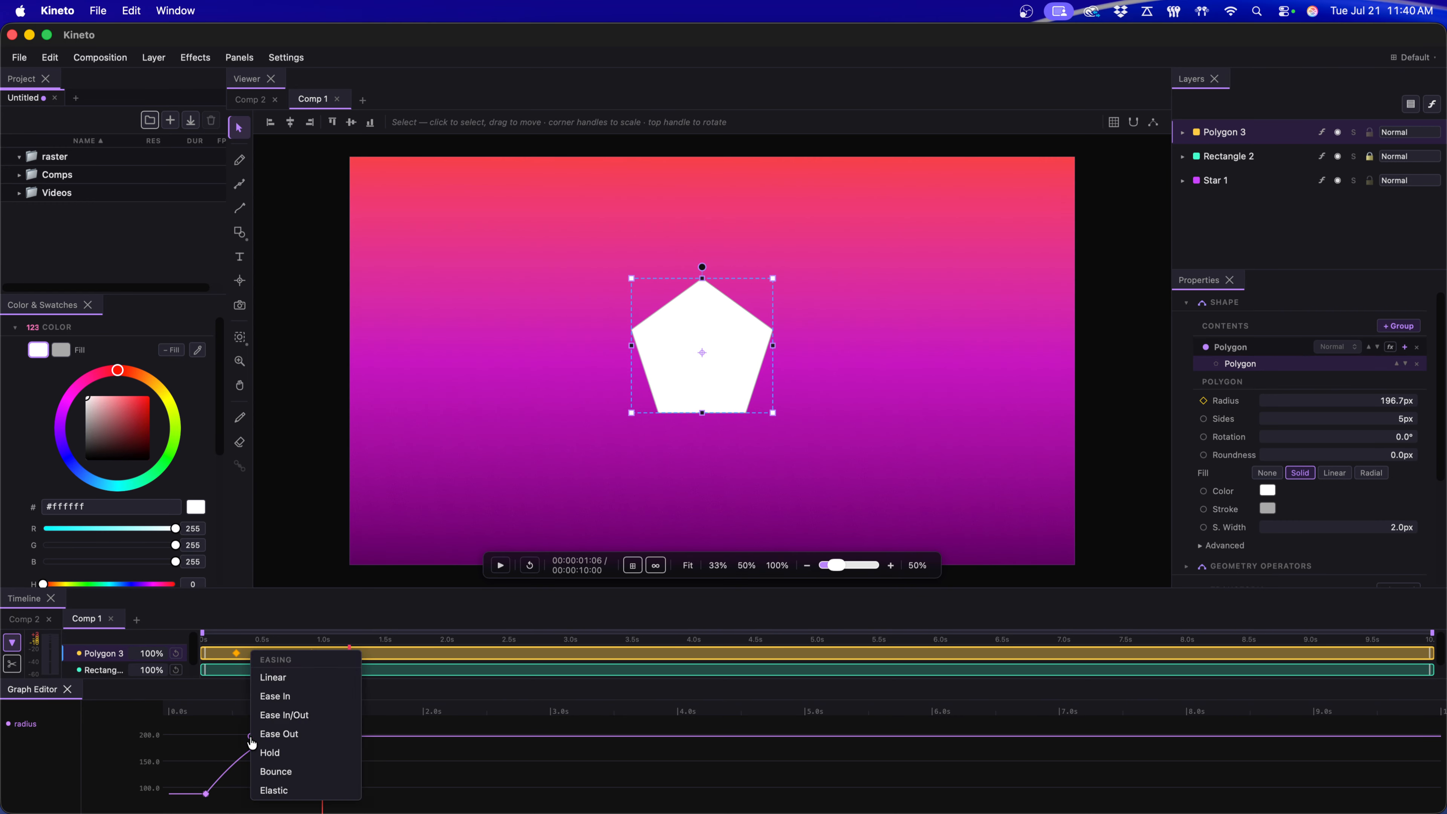
click(285, 697)
click(207, 713)
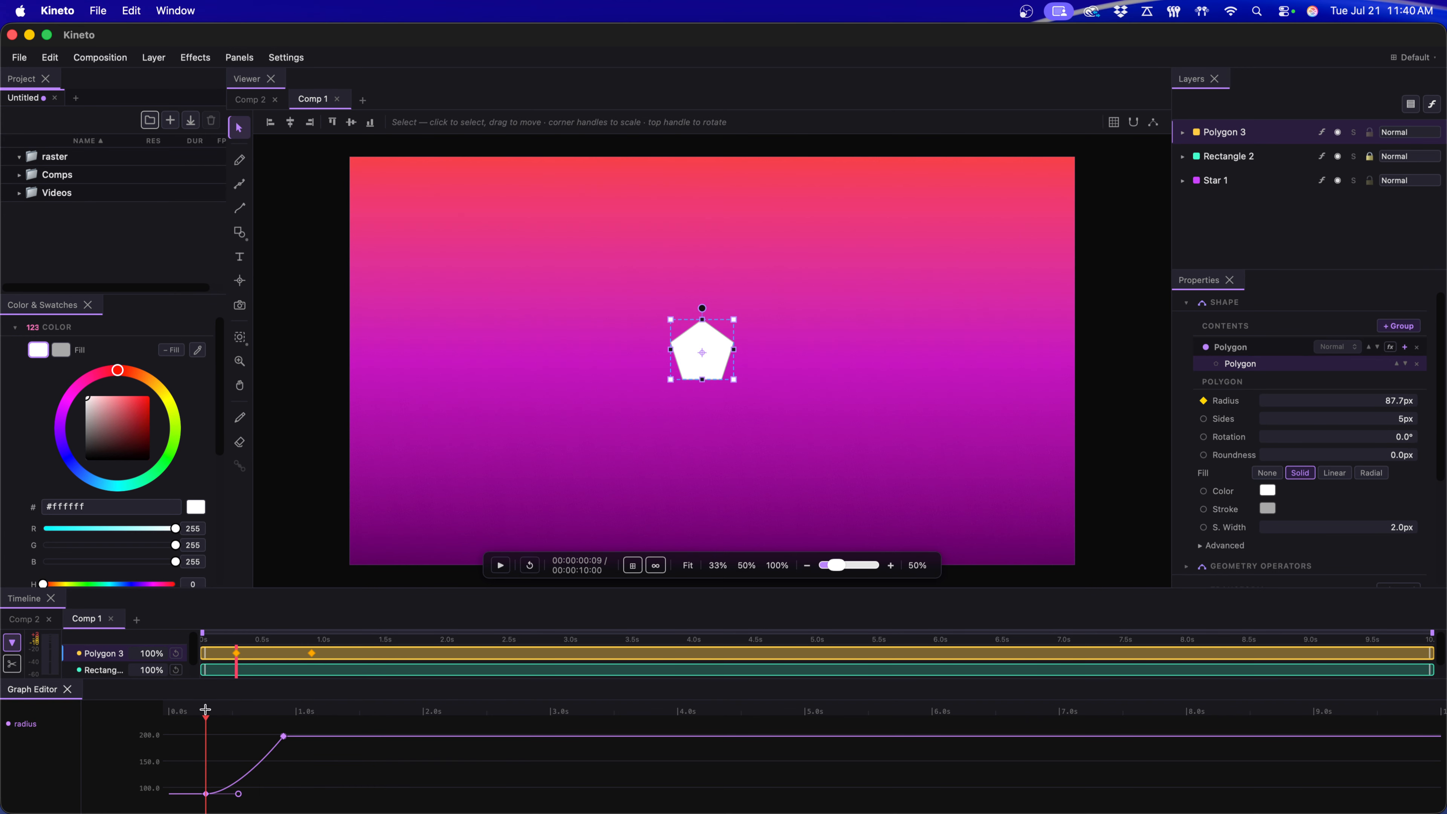
key(space)
key(space)
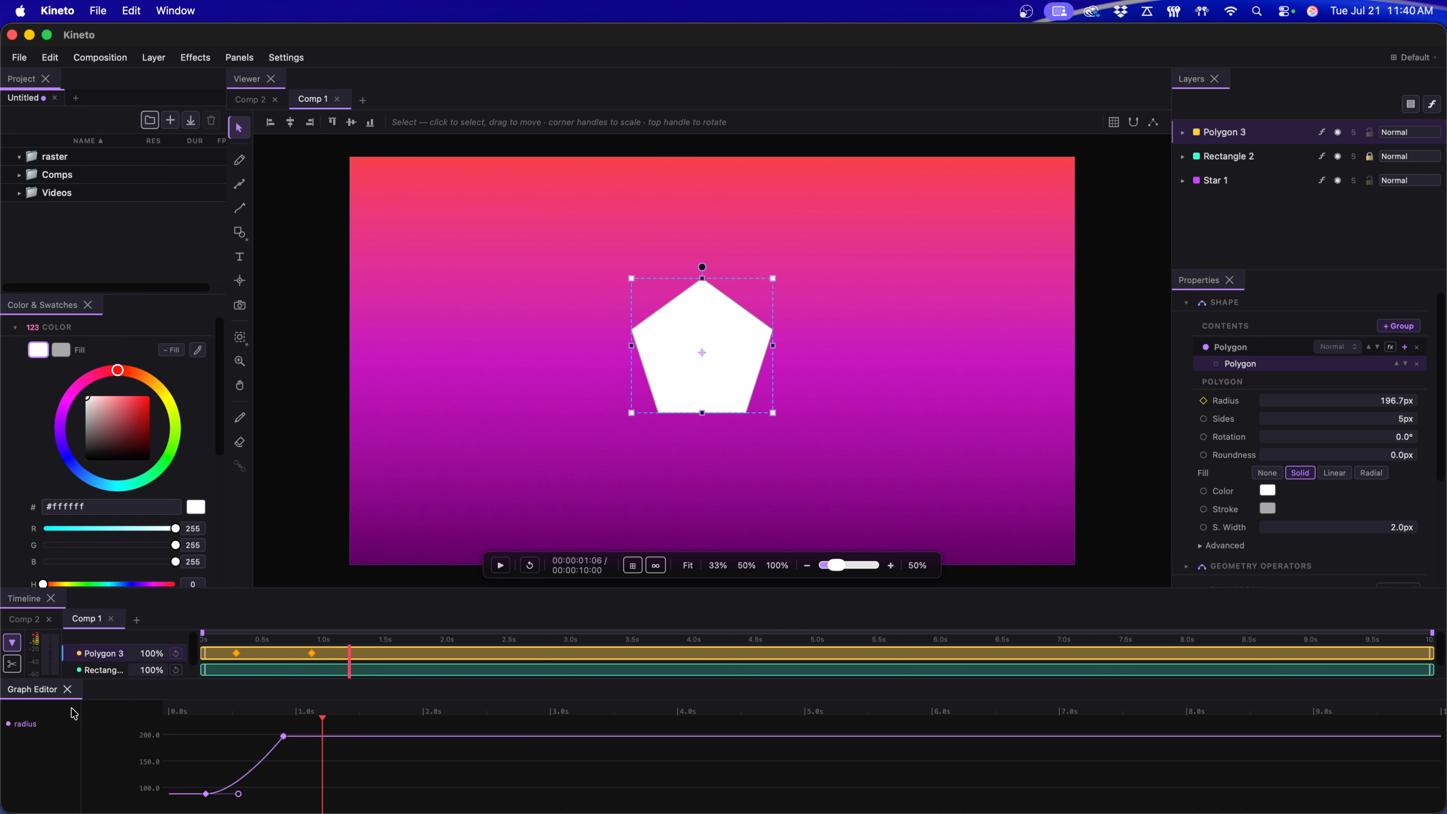
Close the Graph Editor and collapse the timeline to give the viewer more room.
click(67, 690)
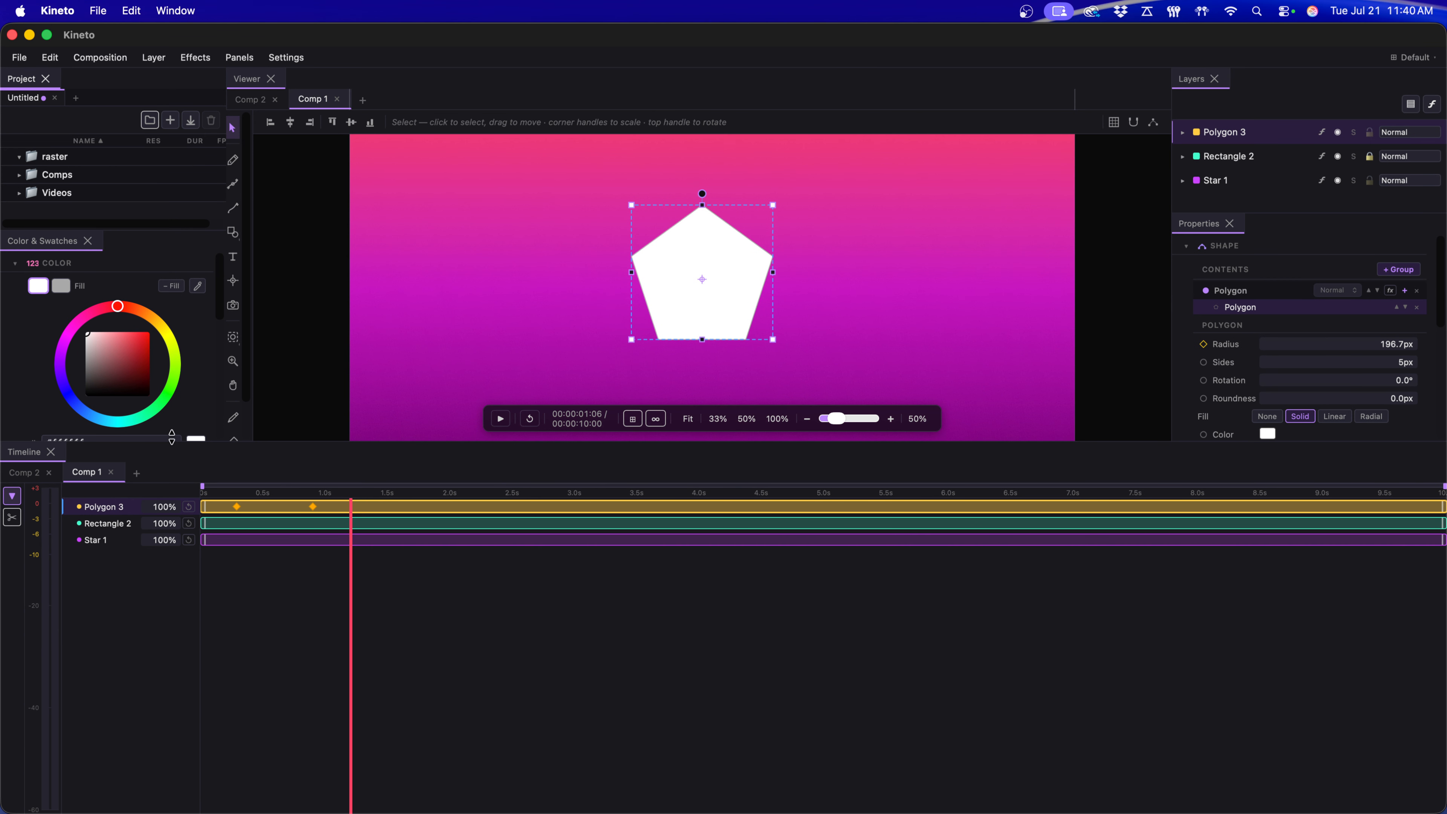
drag(184, 445, 179, 655)
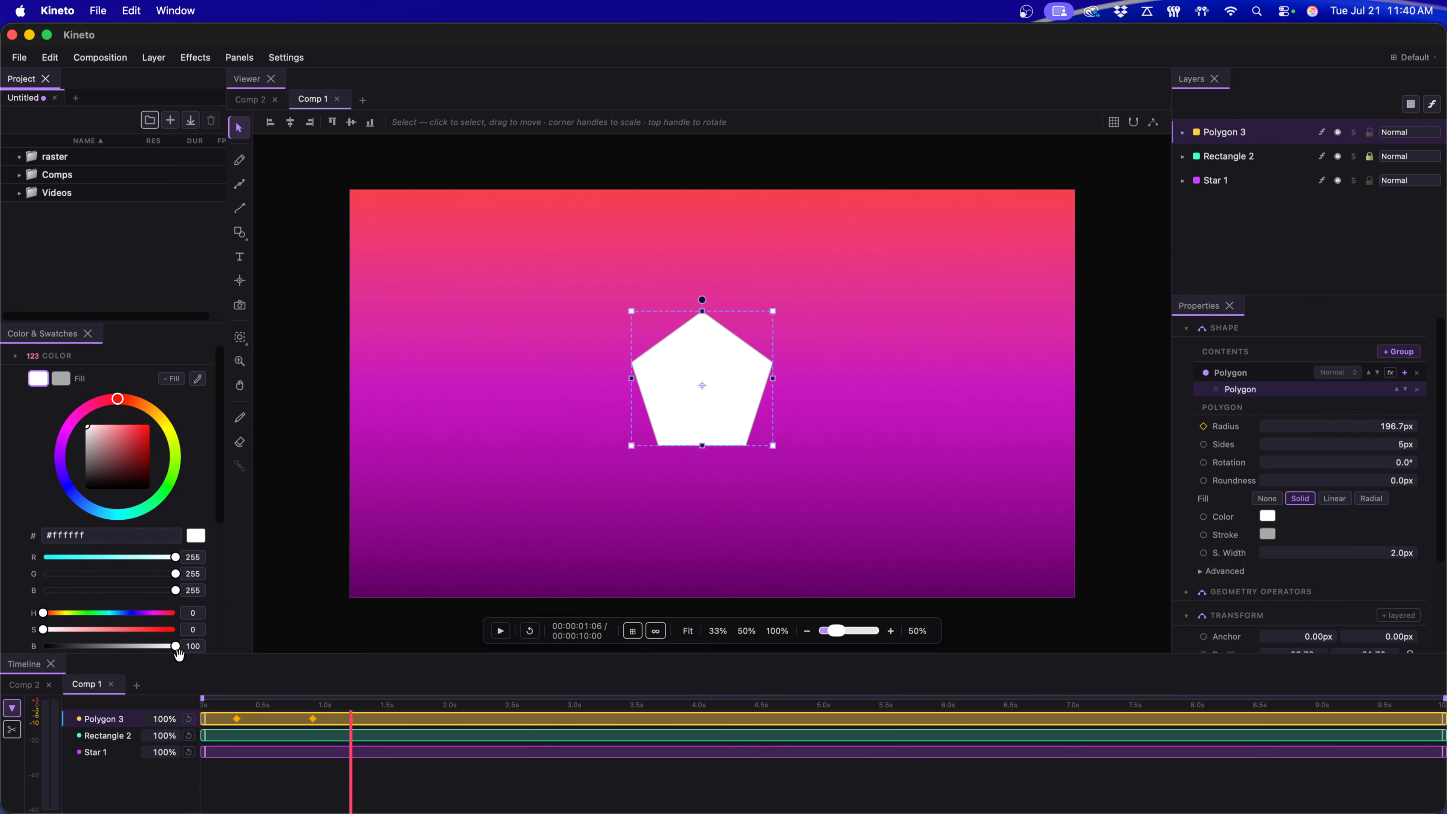
double_click(21, 664)
Move the polygon to the right side of the composition, to about 408, -62 px.
click(1064, 210)
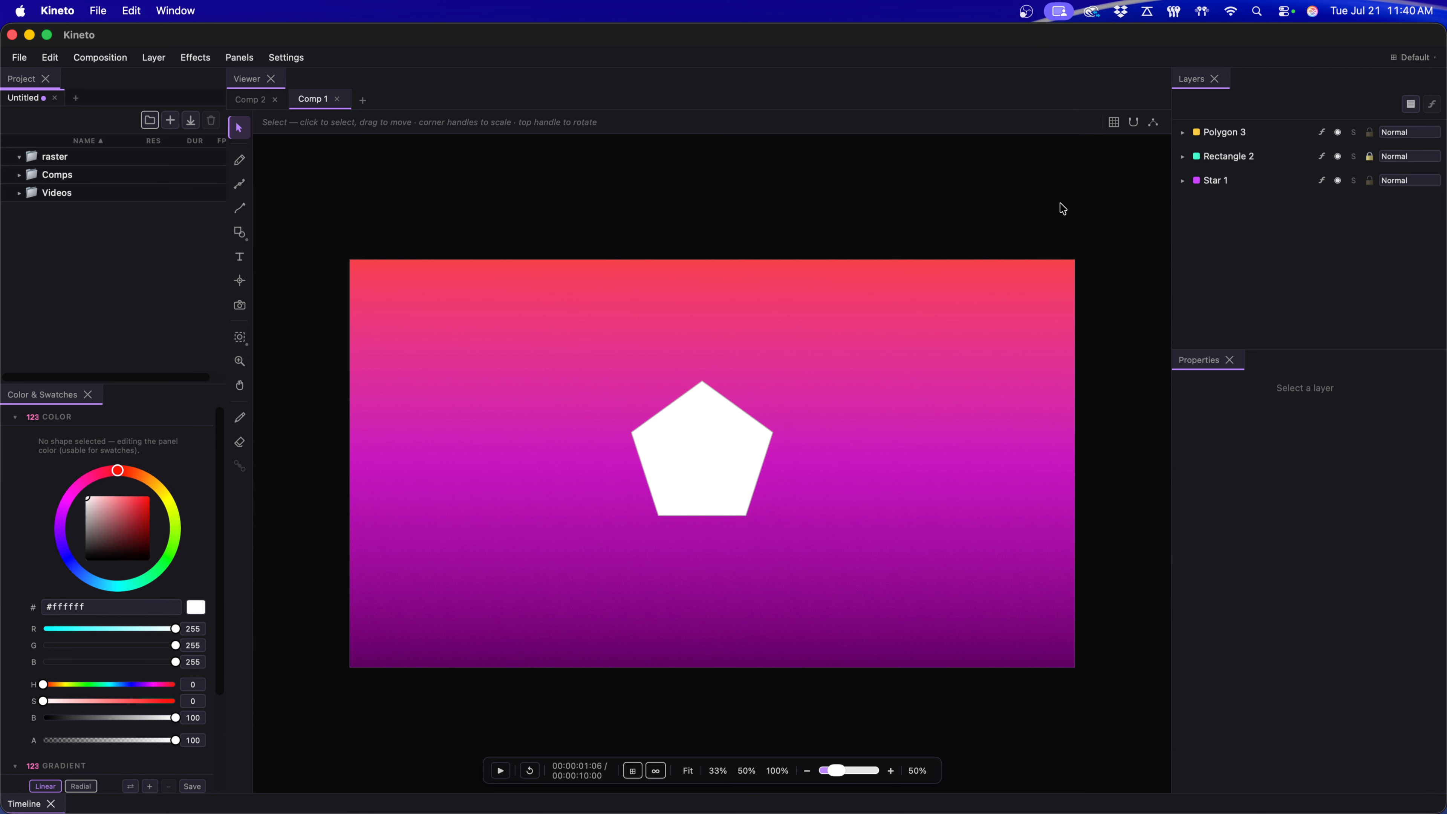
click(762, 446)
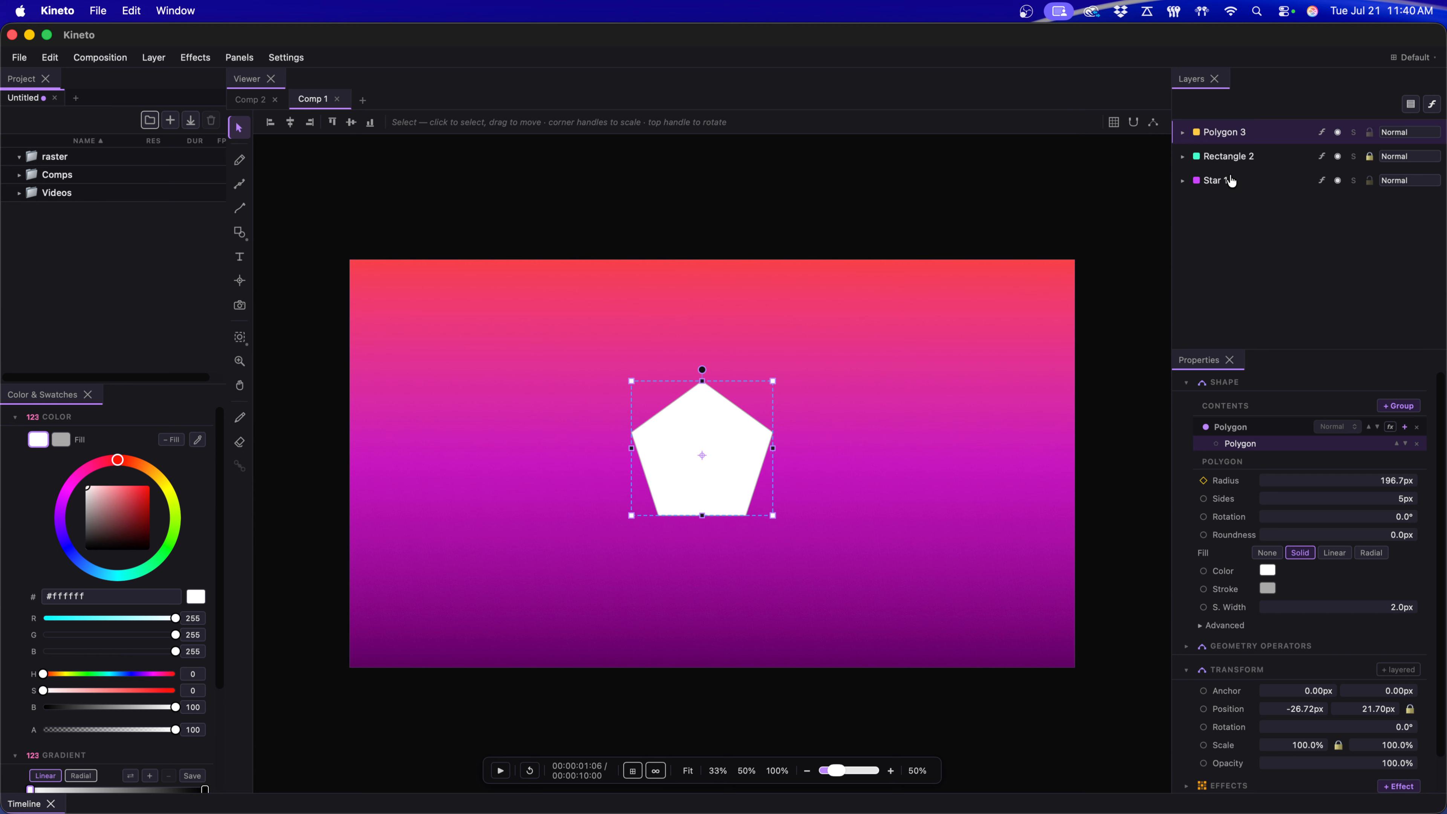
drag(708, 451, 842, 472)
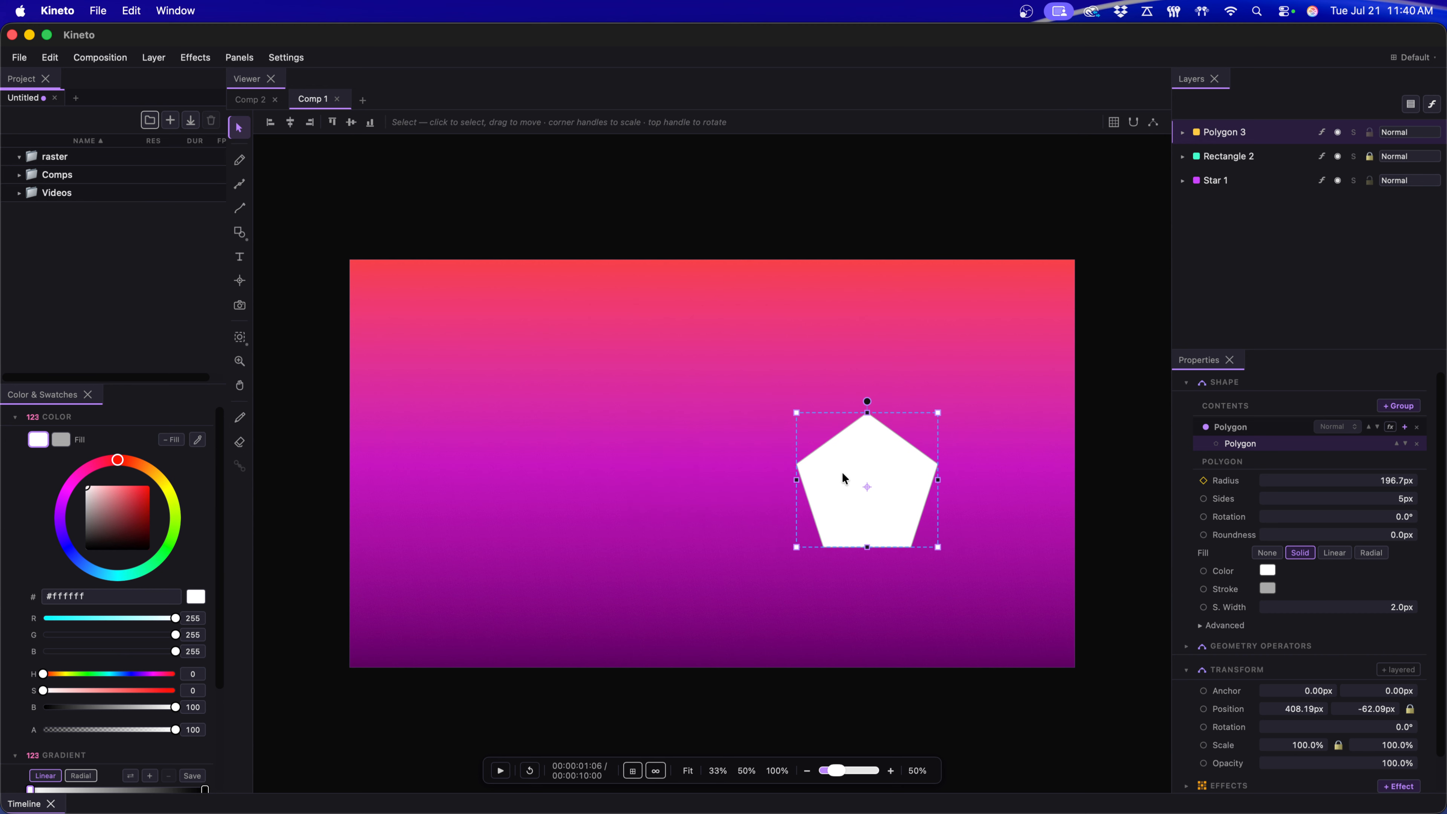
Move the star's layer above the background rectangle and extend its radial gradient edge to about X 117.6, Y -124.8 px.
click(1231, 156)
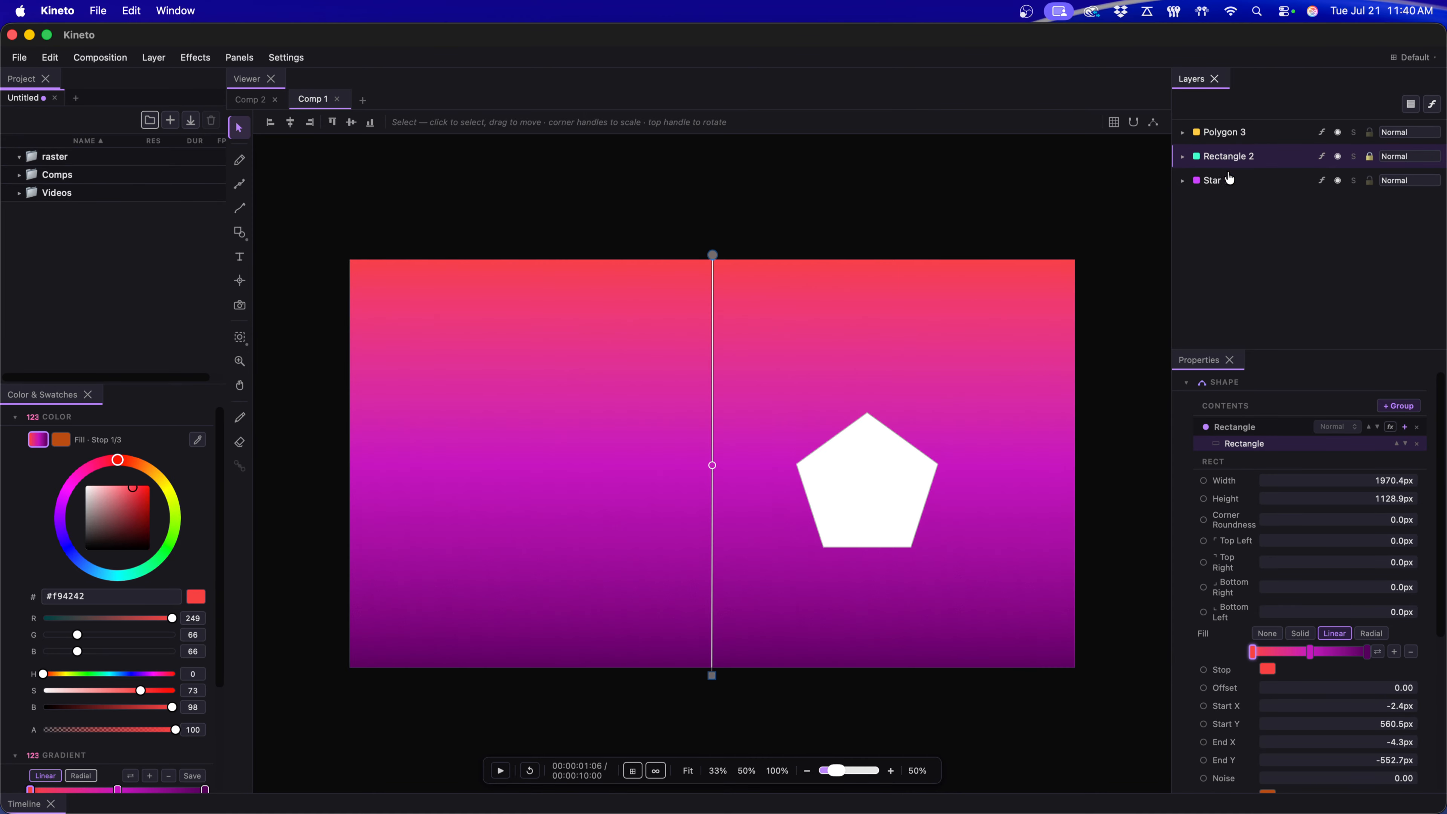
drag(1228, 180, 1233, 159)
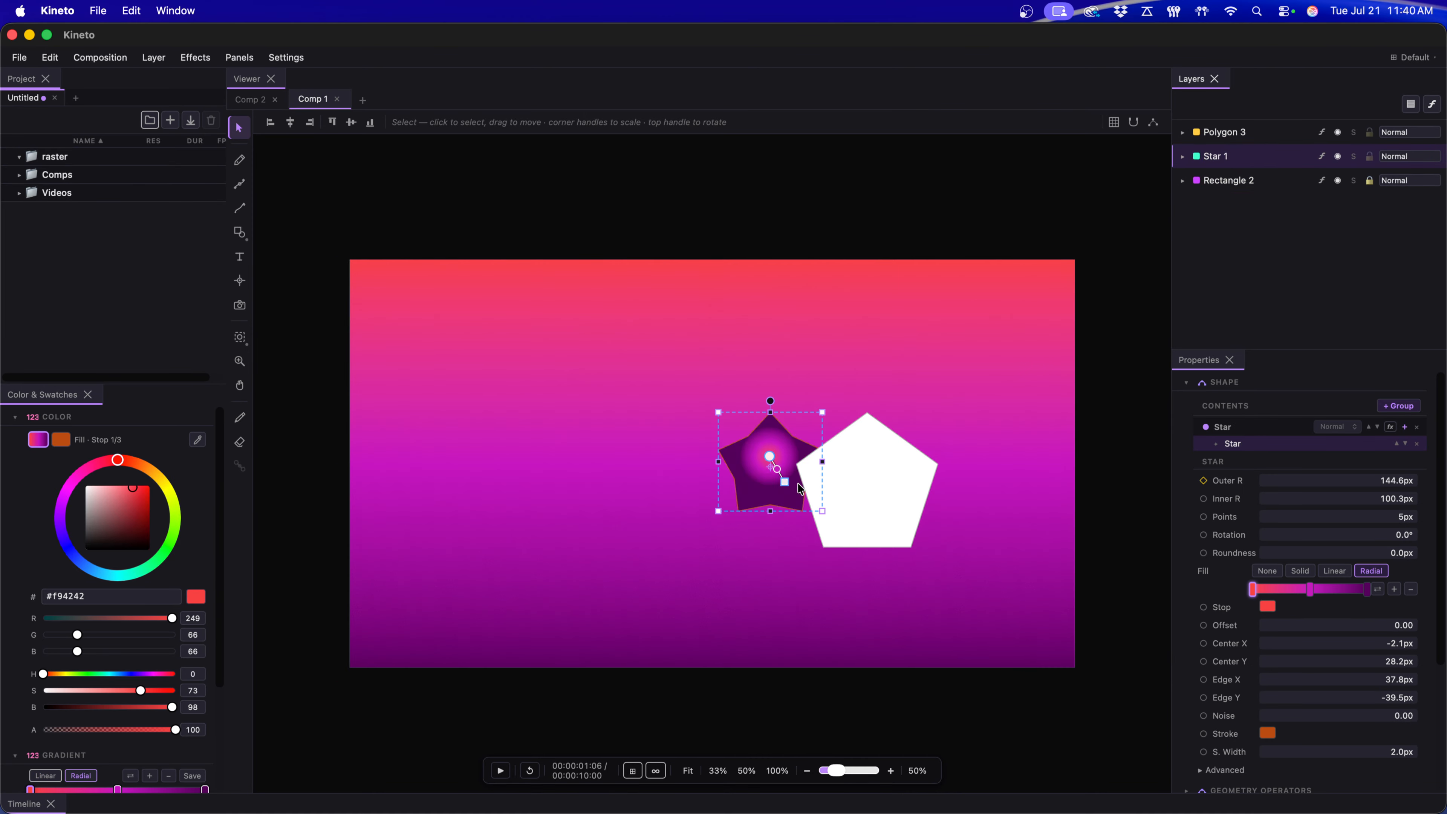
drag(785, 482, 815, 493)
Bring the star's layer above the polygon and position the star over the middle of the polygon.
drag(1247, 157, 1255, 138)
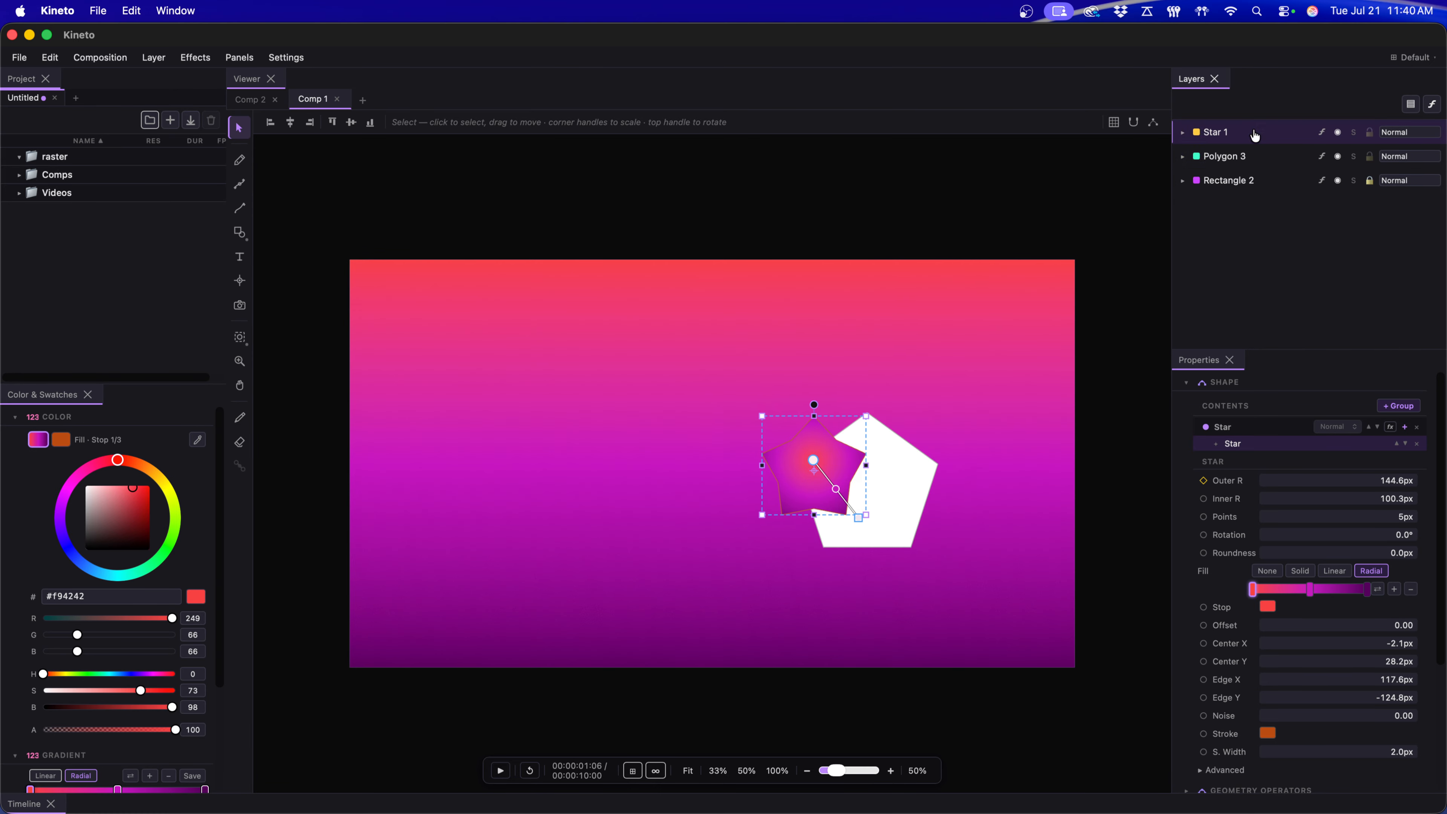
drag(855, 457, 880, 478)
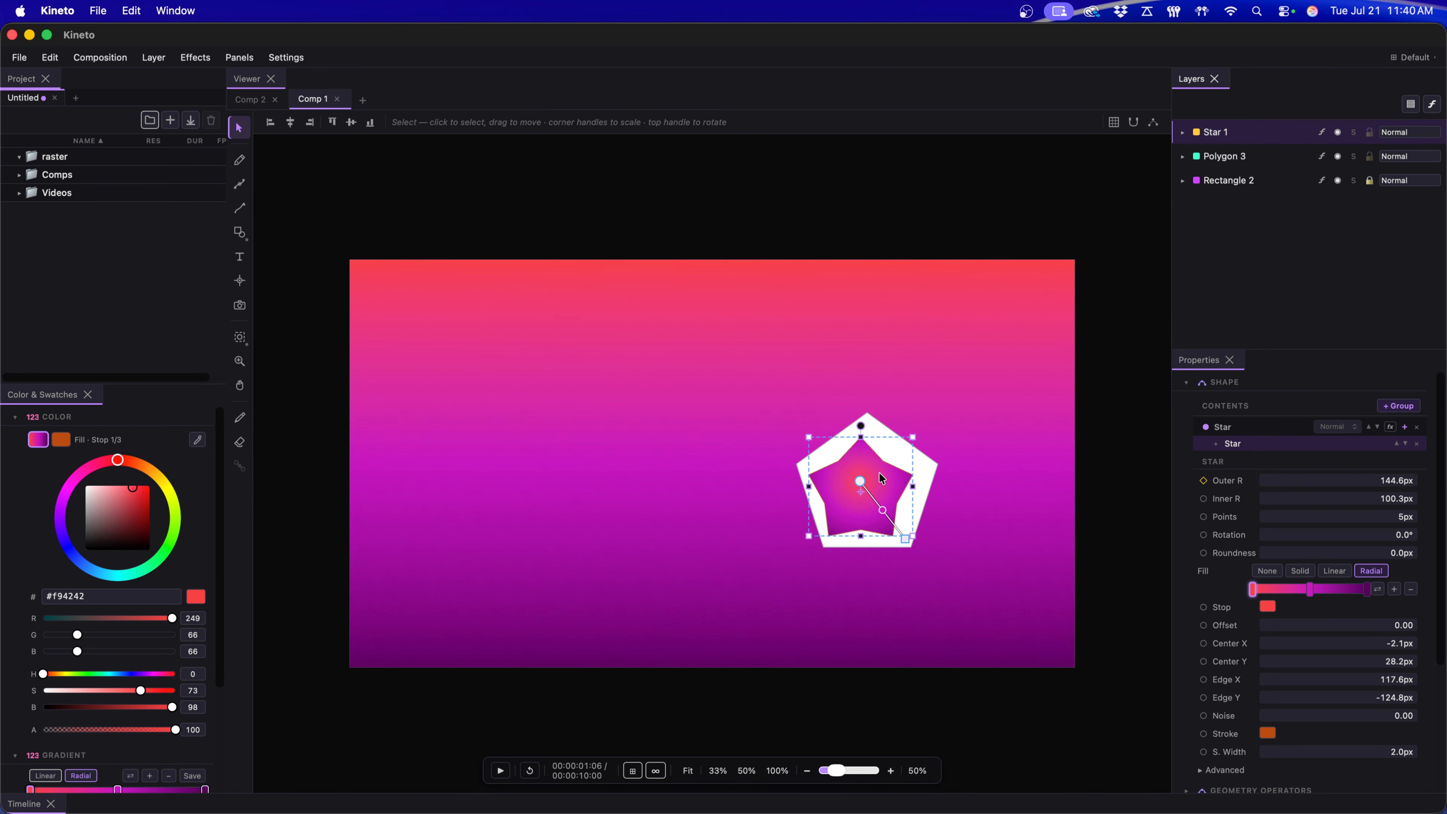
Add the 03 Large Beam Dust video to the composition and set its blend mode to Add.
click(19, 193)
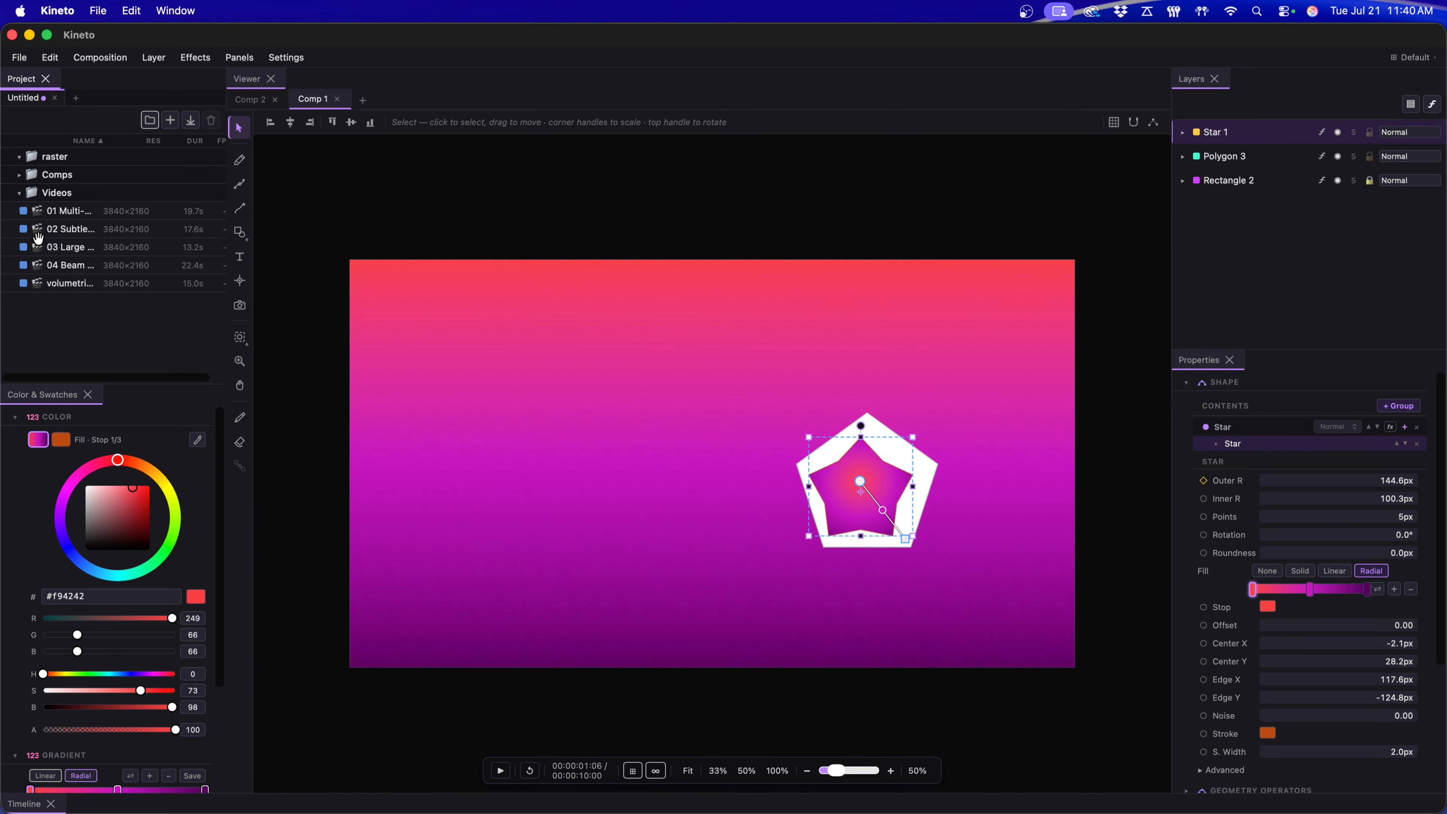
drag(50, 251, 416, 379)
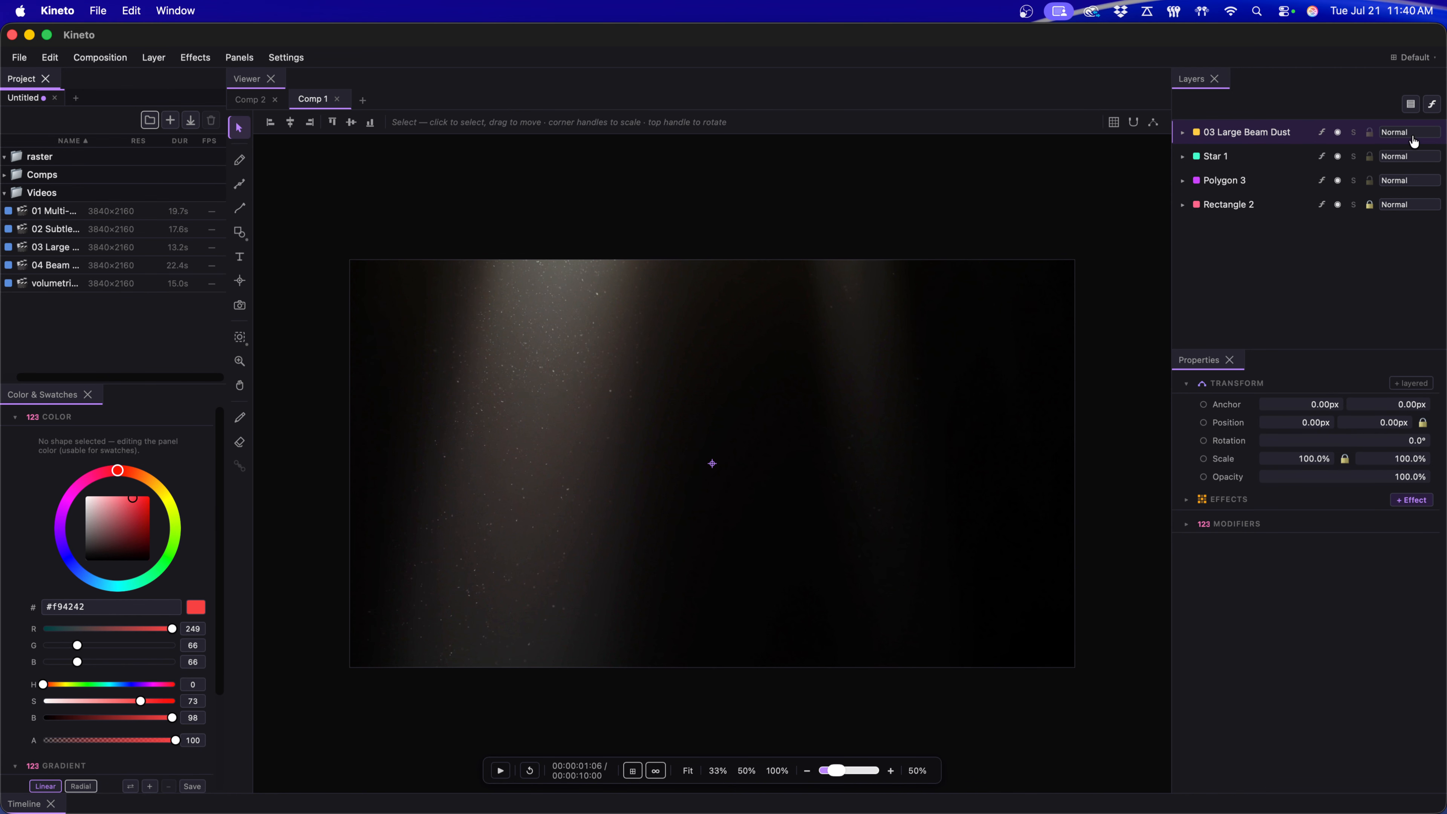
click(1425, 133)
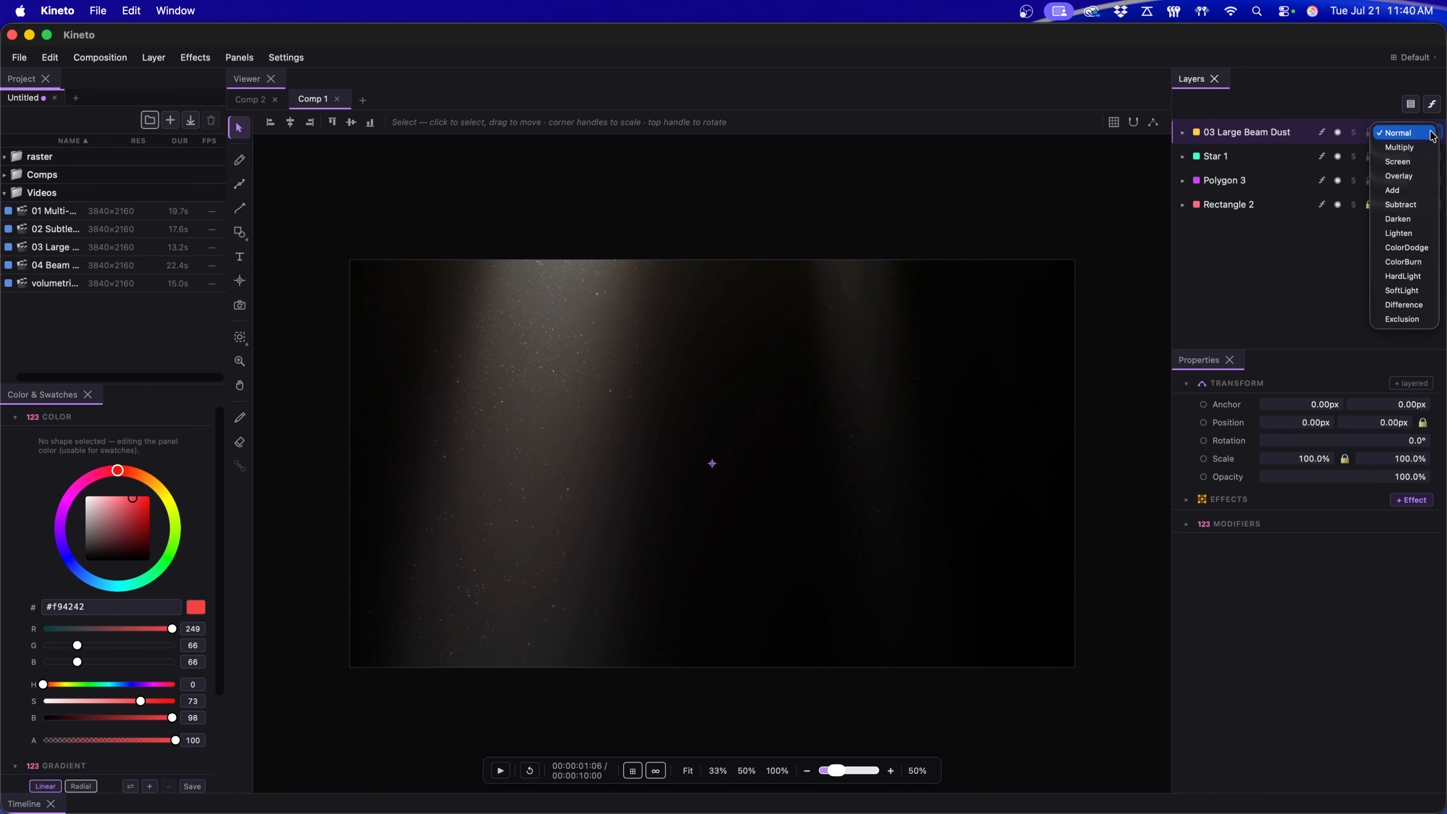
click(1418, 192)
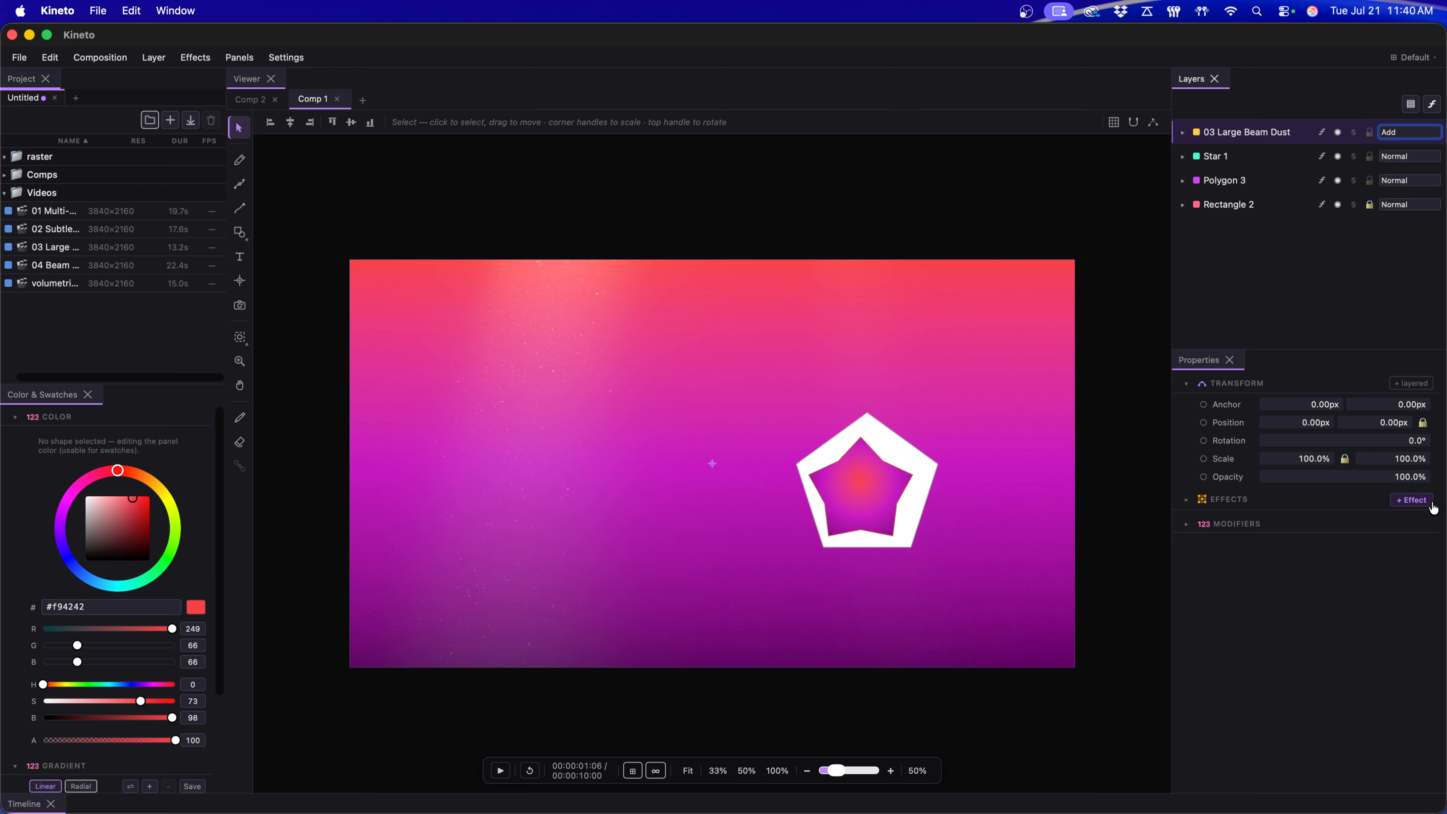
Apply a Levels effect to the beam dust video and set Input Black to 0.01.
click(1421, 501)
click(1352, 595)
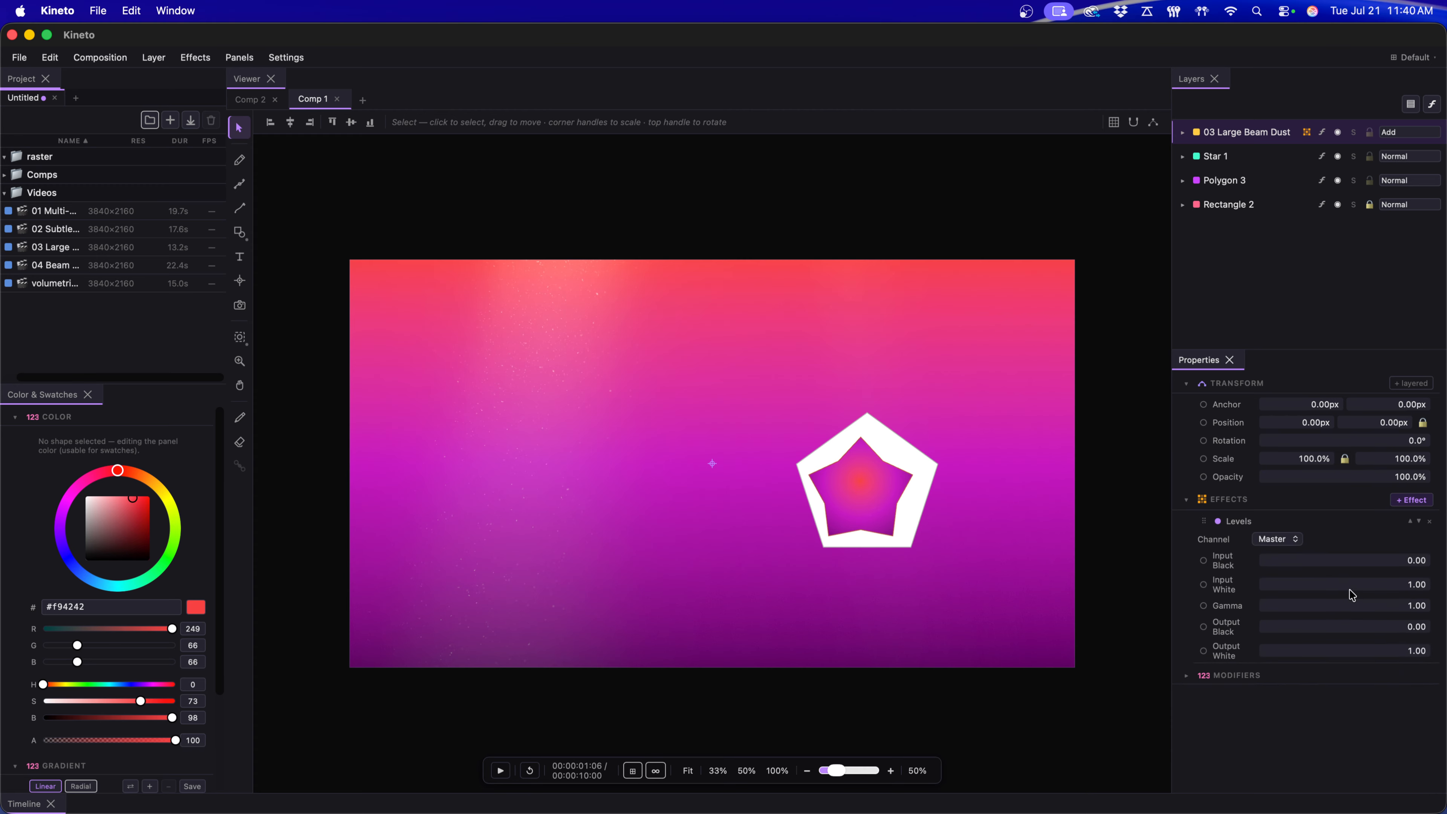
mouse_move(1342, 559)
mouse_down()
mouse_move(1378, 557)
mouse_move(1338, 561)
mouse_up()
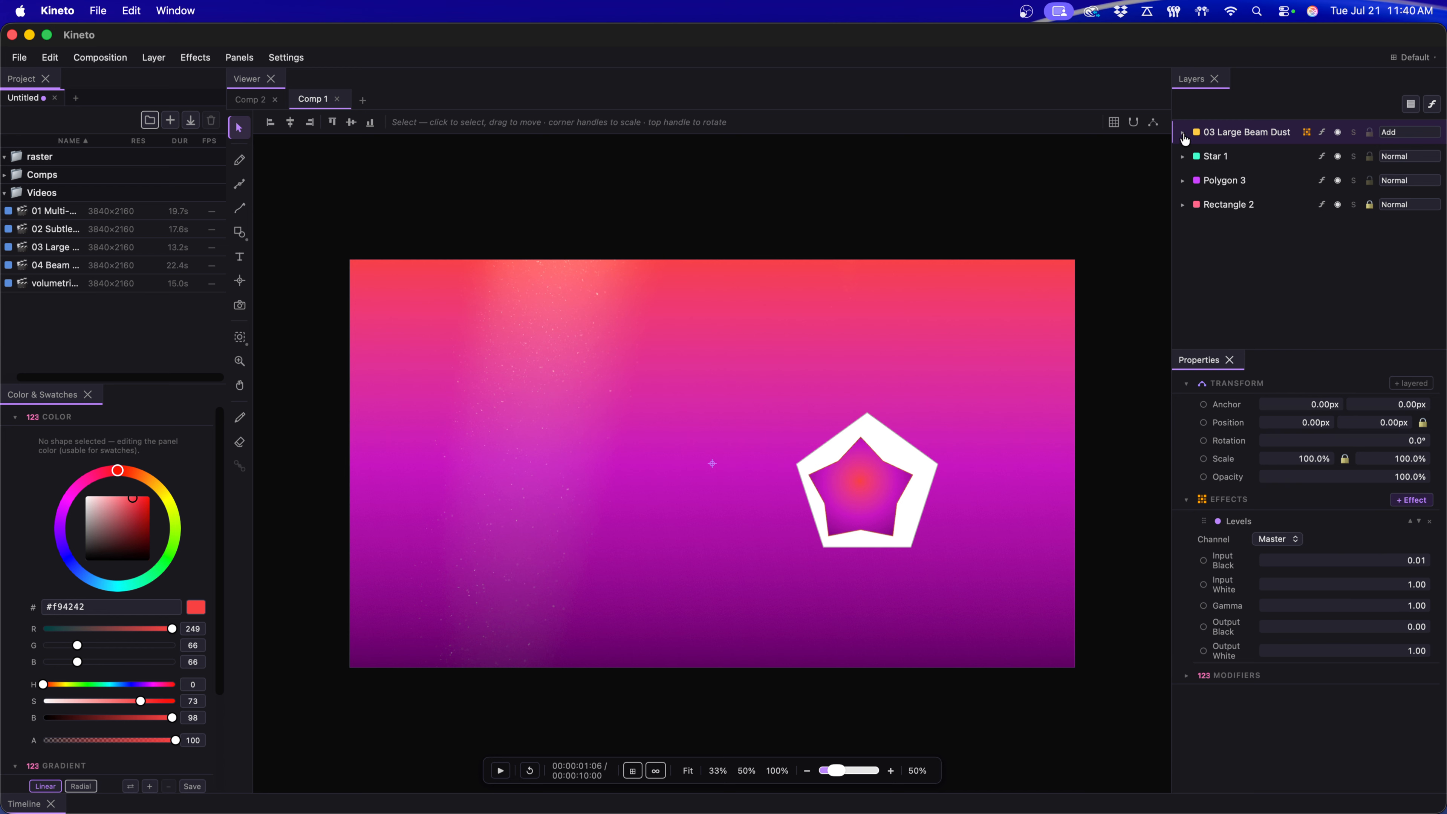
Parent the 03 Large Beam Dust layer to Polygon 3, leaving its matte at None.
click(1183, 134)
click(1255, 155)
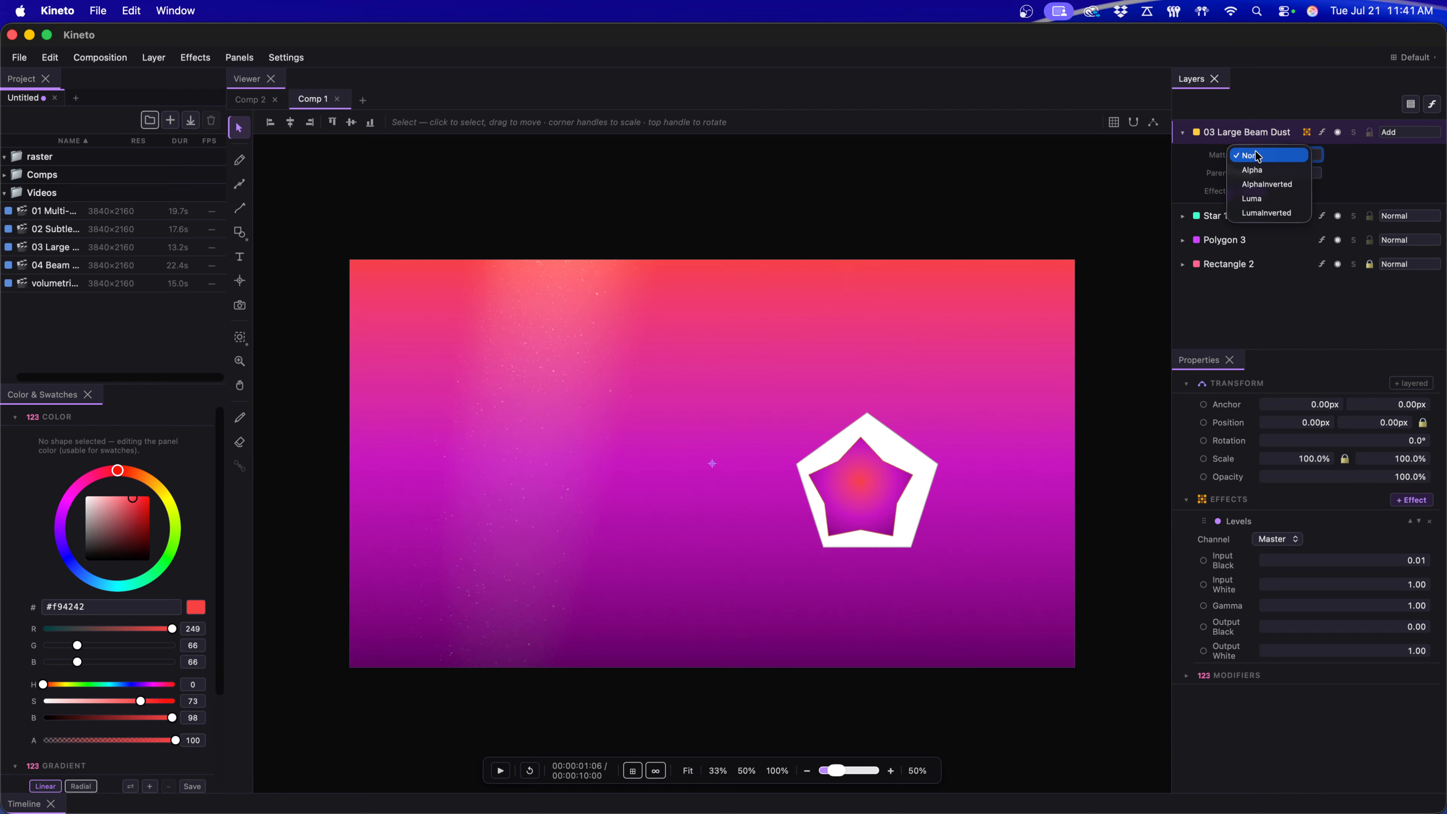
click(1214, 164)
click(1280, 174)
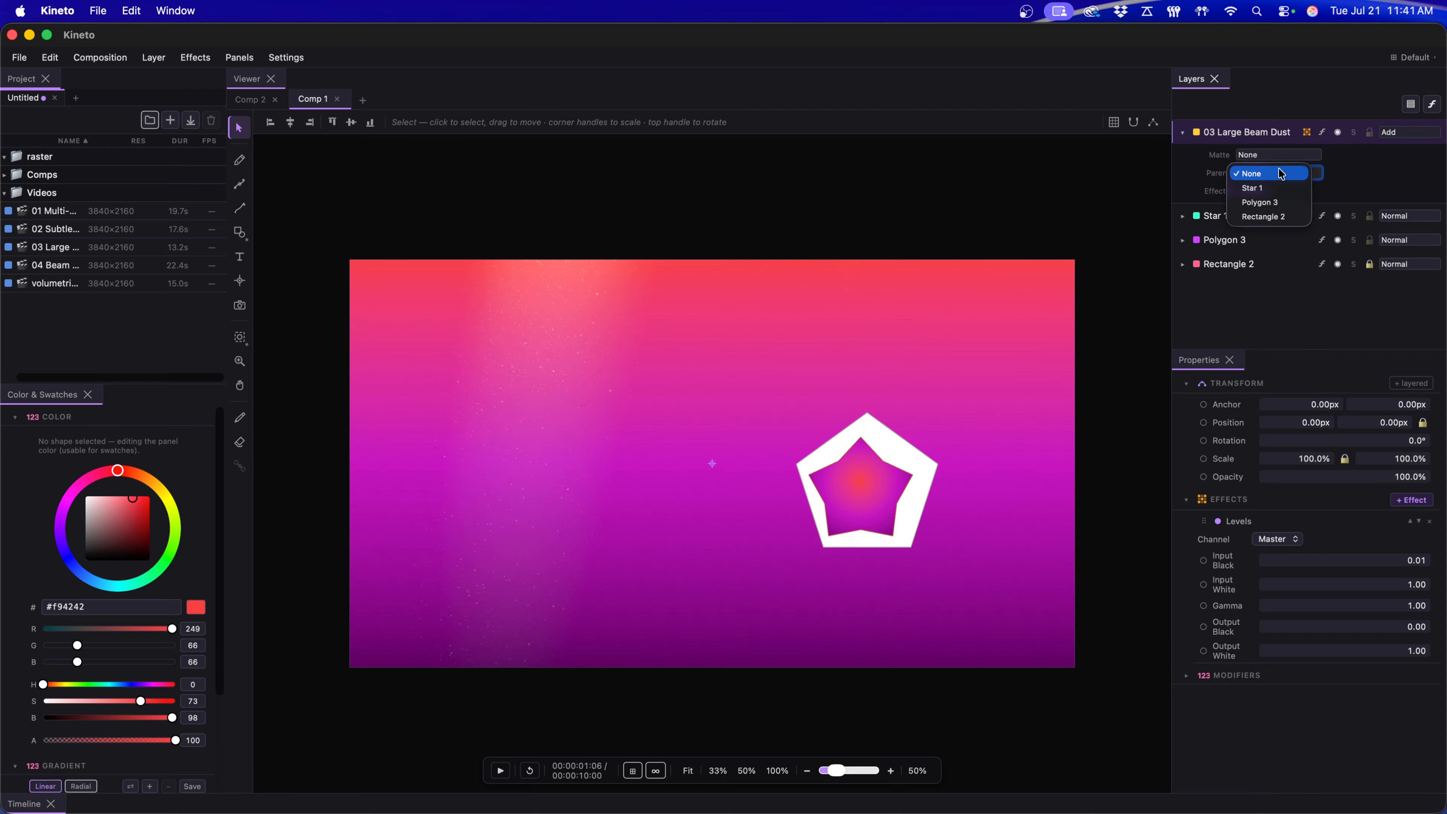
click(1298, 202)
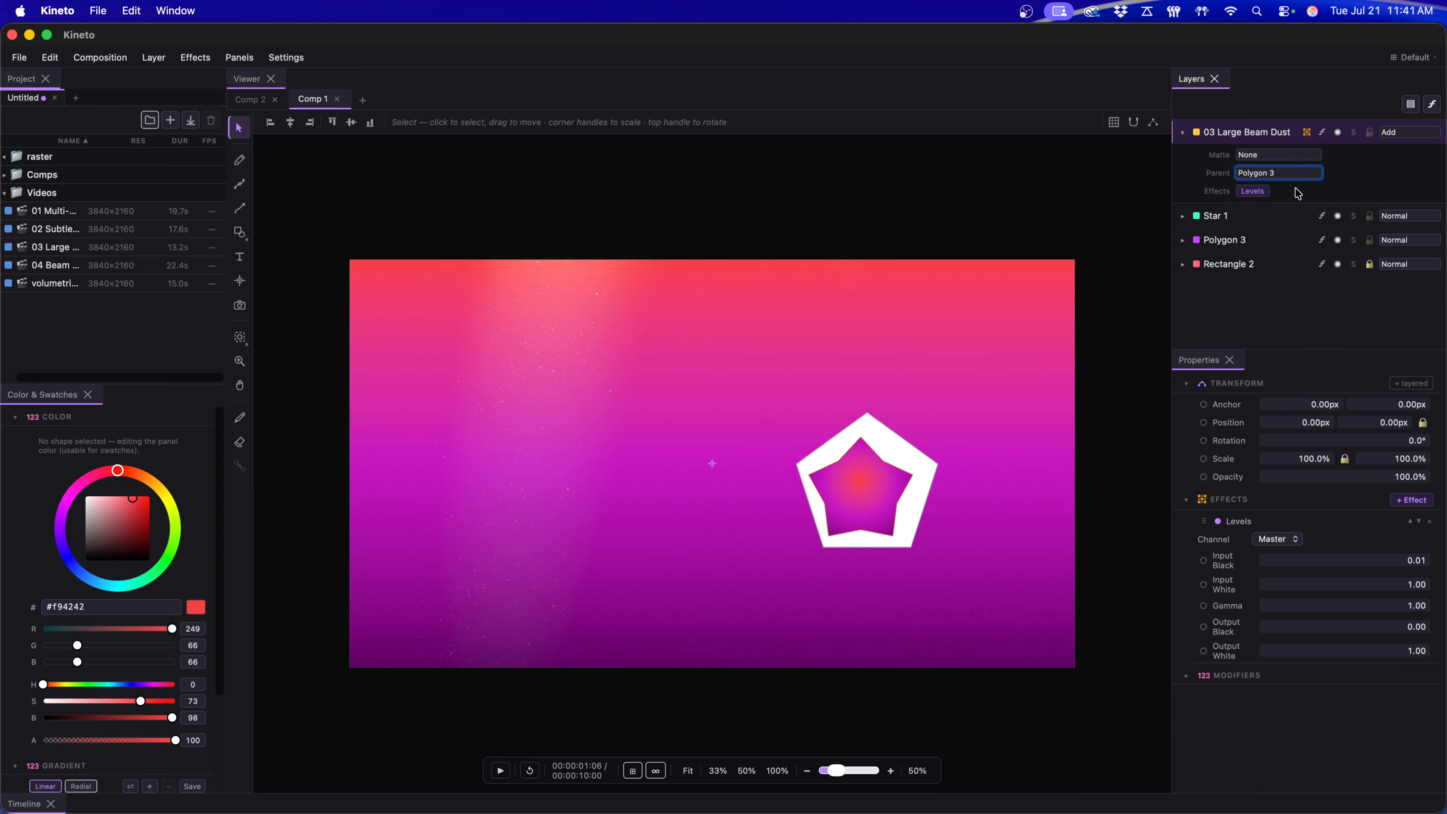
Remove the Levels effect from the beam dust video and collapse its layer options.
click(1308, 134)
click(1431, 527)
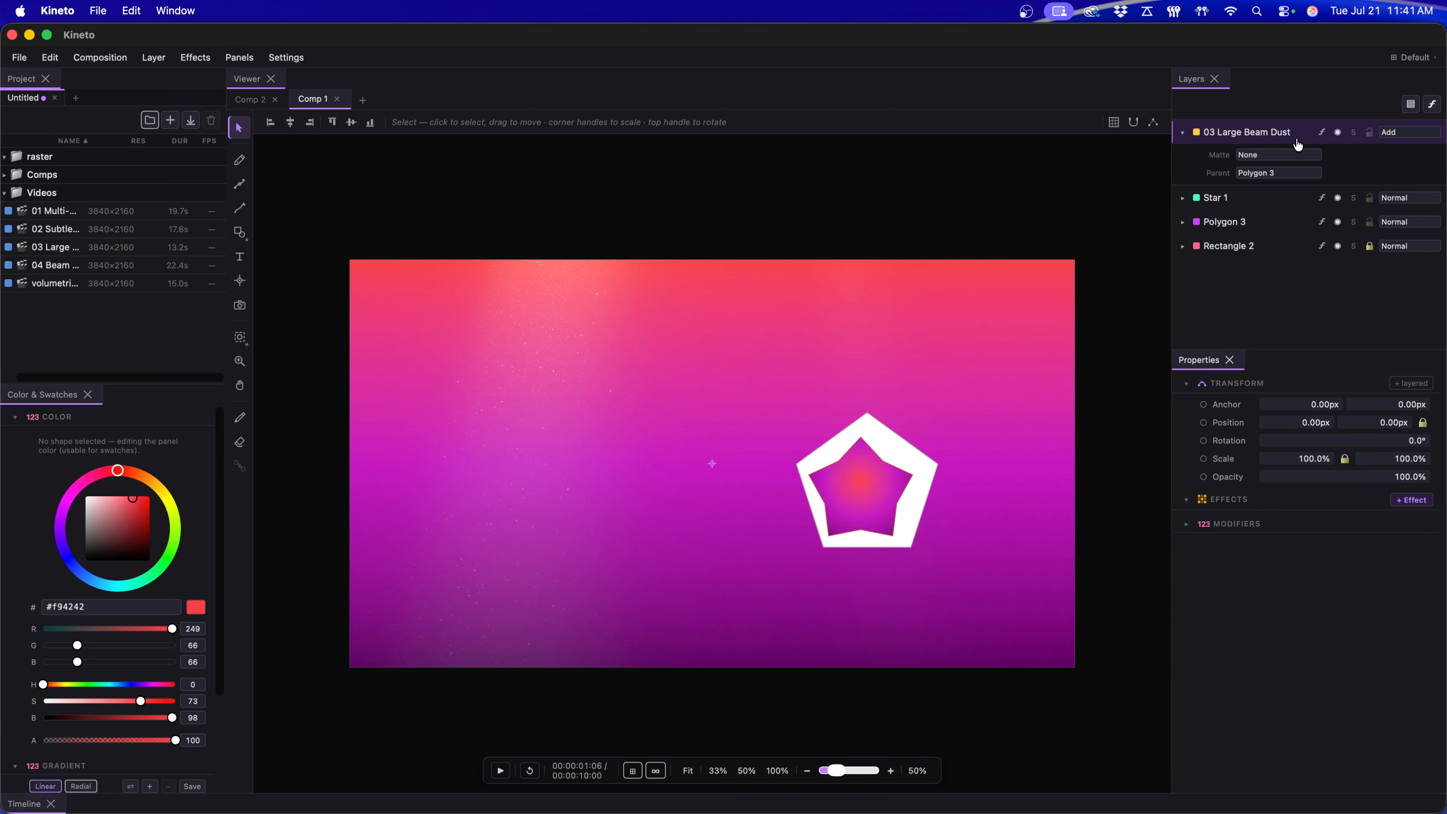
click(1184, 136)
click(1184, 137)
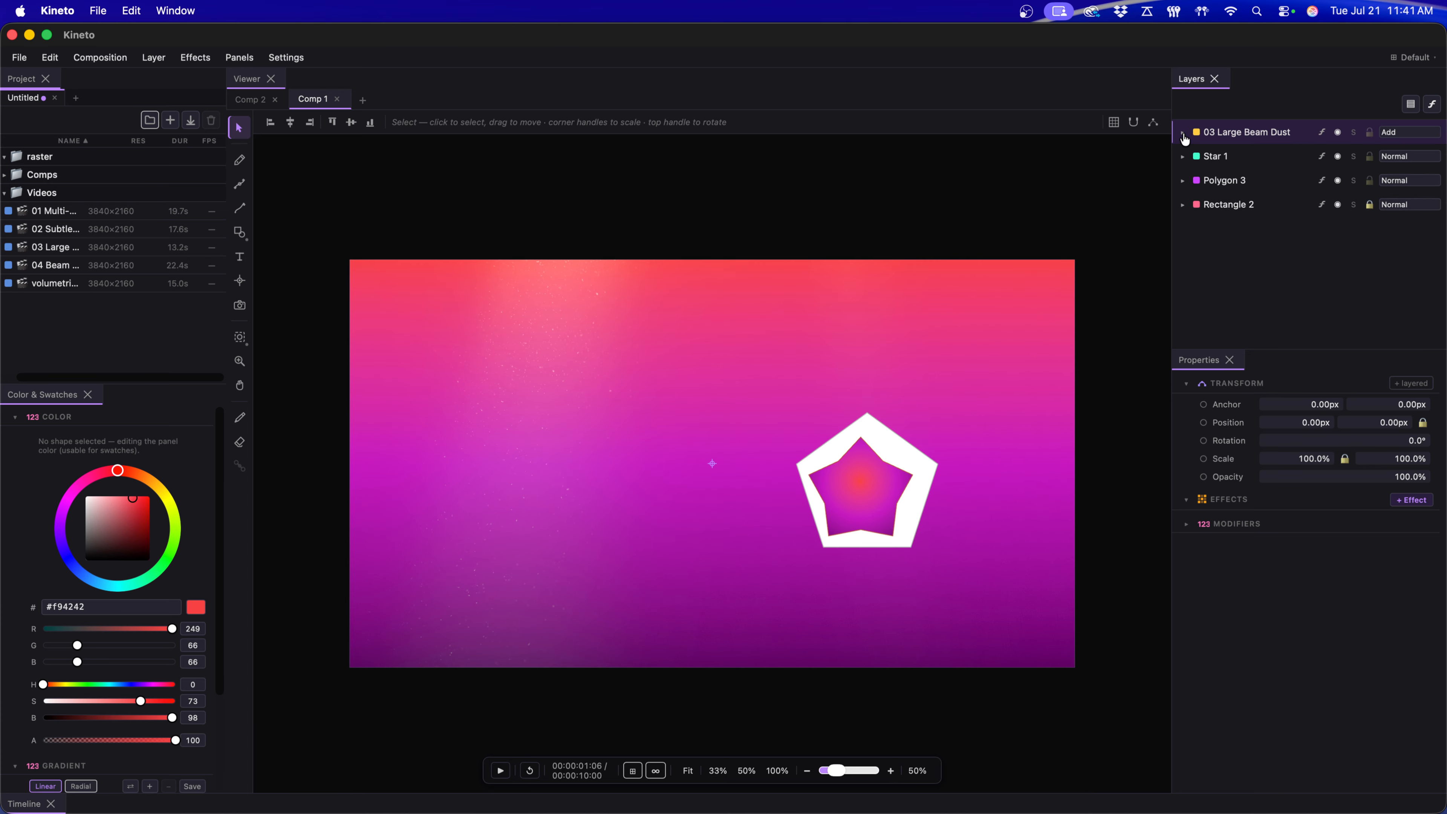
click(256, 100)
click(313, 101)
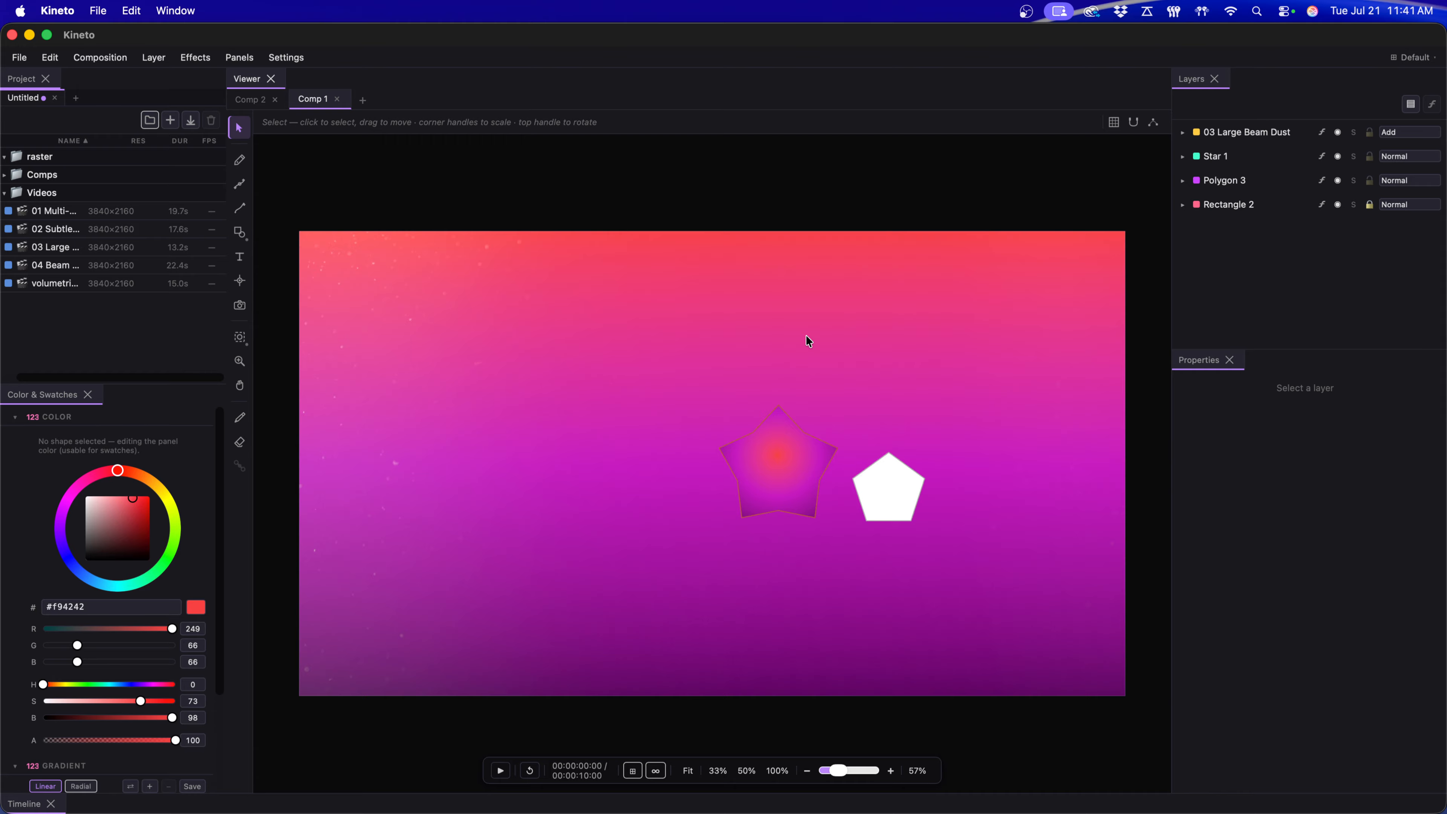
Apply the built-in Spirograph geometry operator preset to the star and shift its radial gradient center up and left, just outside the selection box's corner.
click(1197, 160)
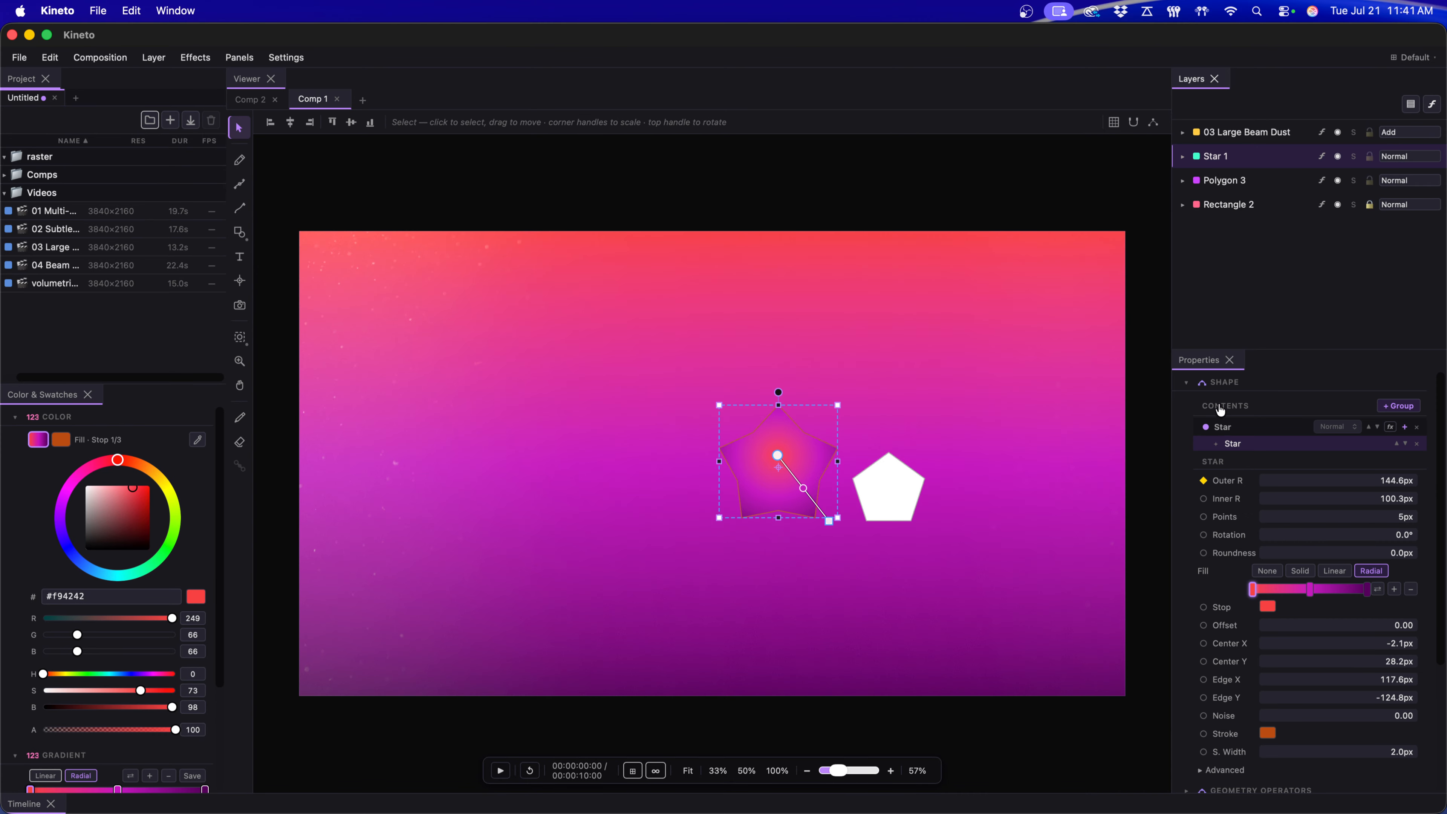
click(1188, 383)
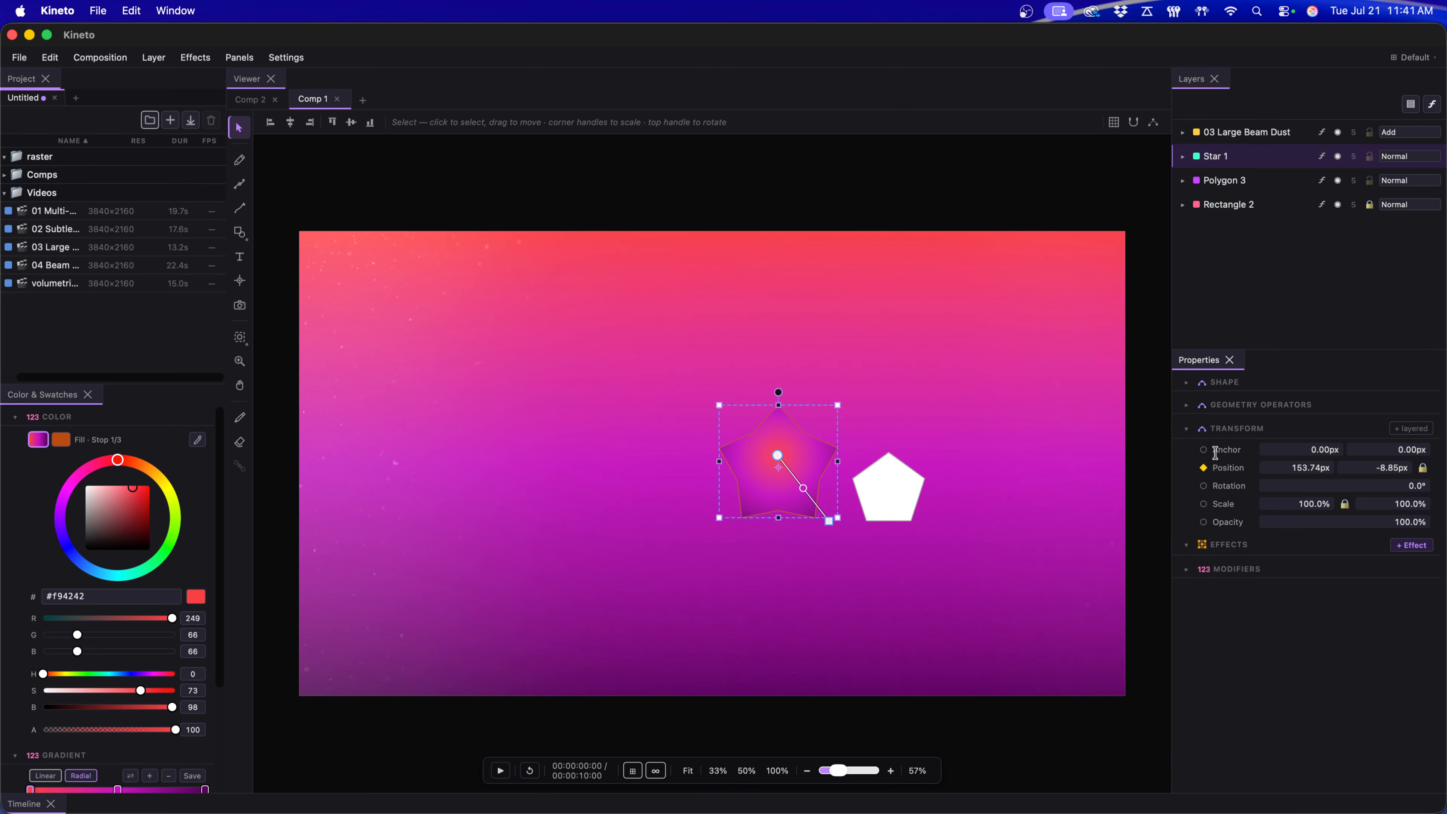
click(1219, 405)
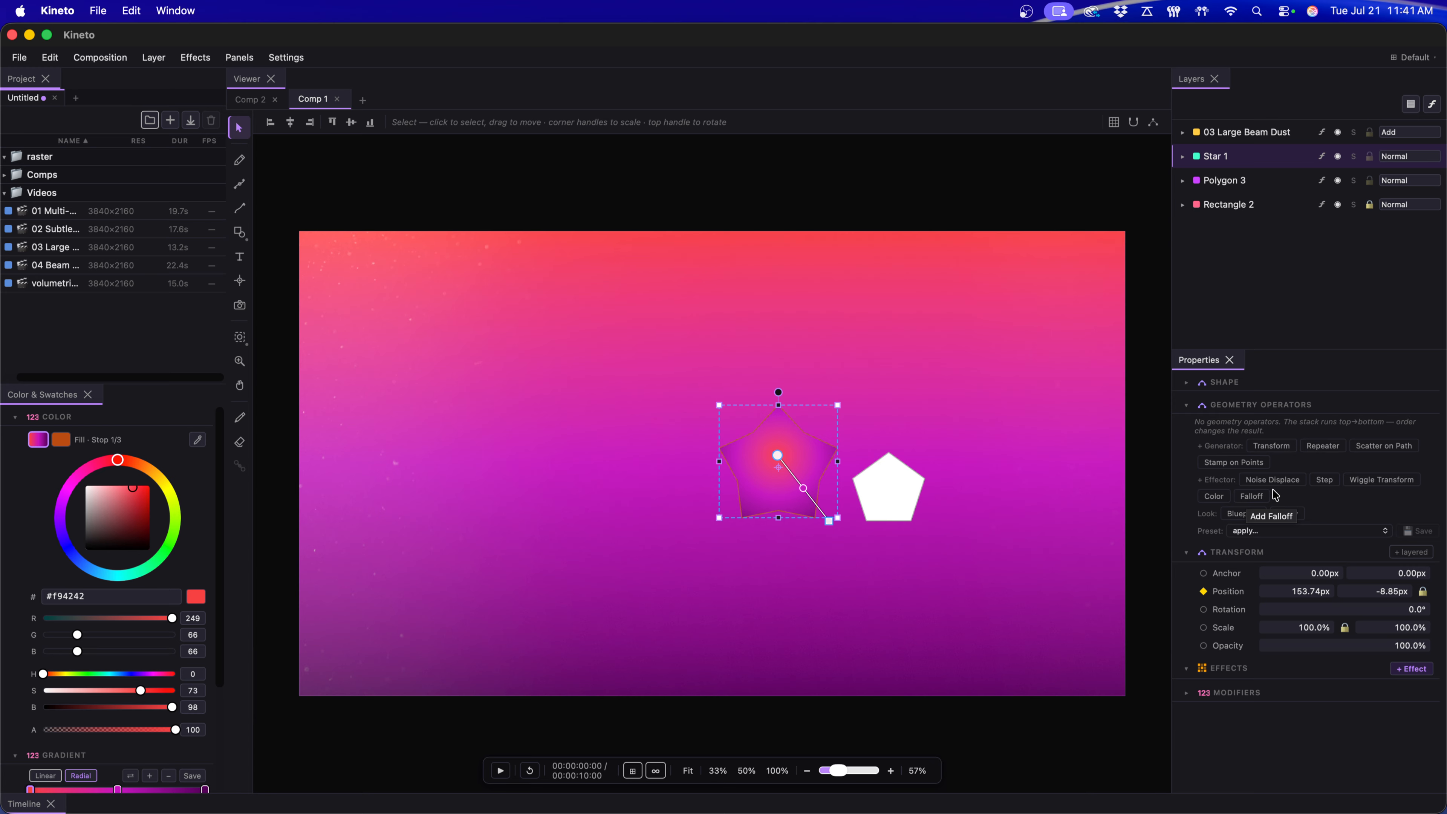
click(1274, 533)
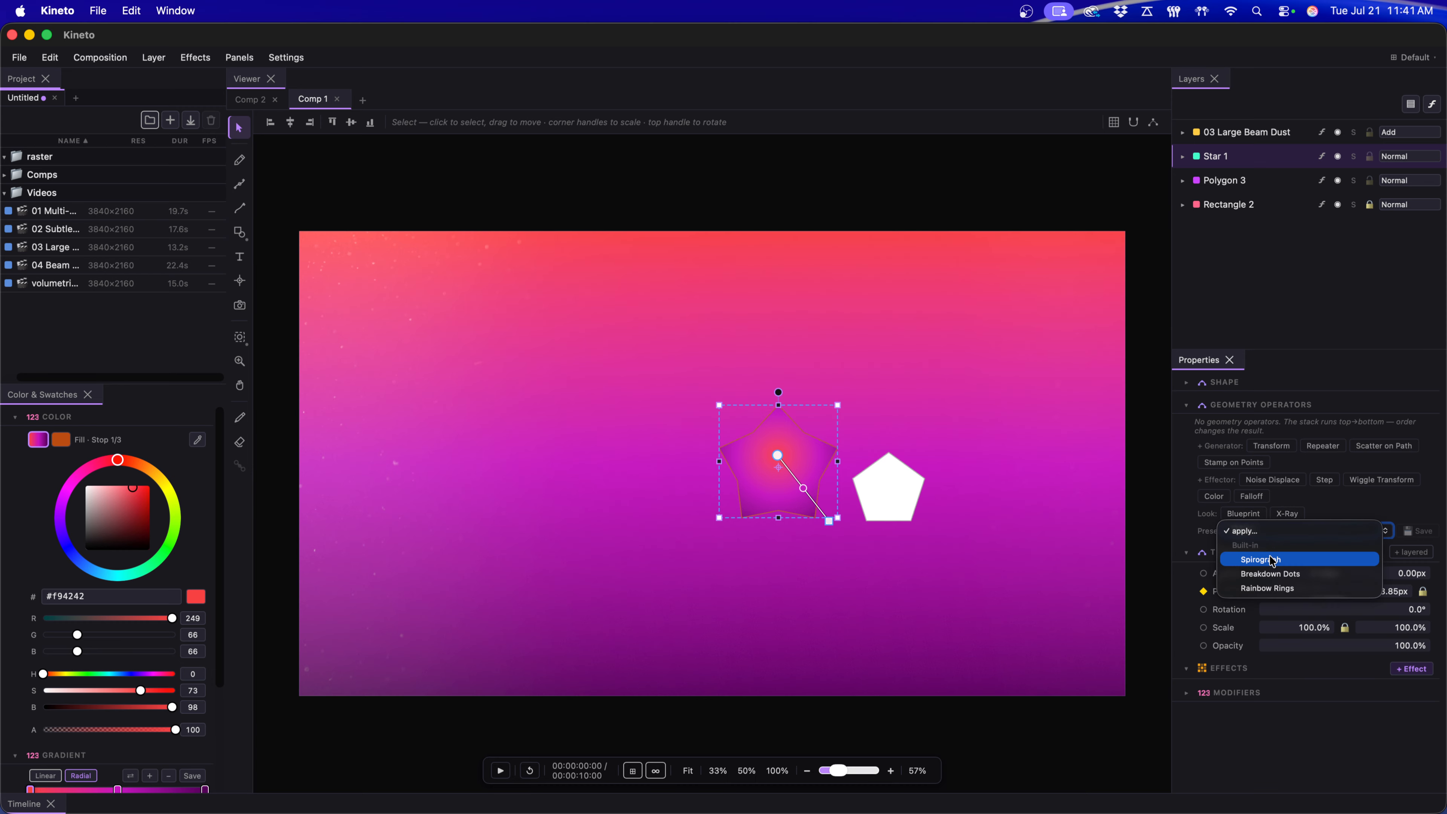
click(1274, 562)
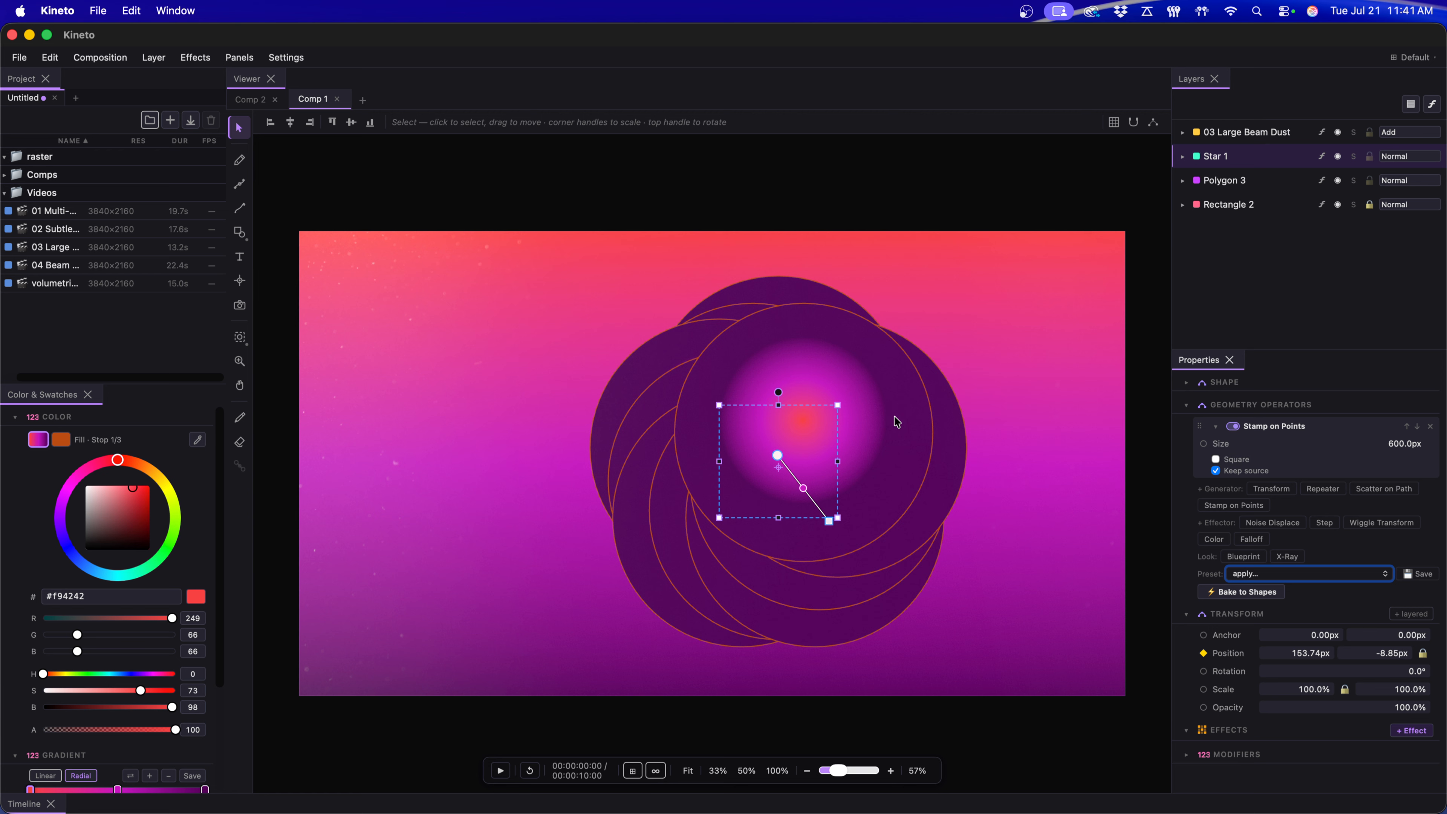
drag(784, 458, 714, 396)
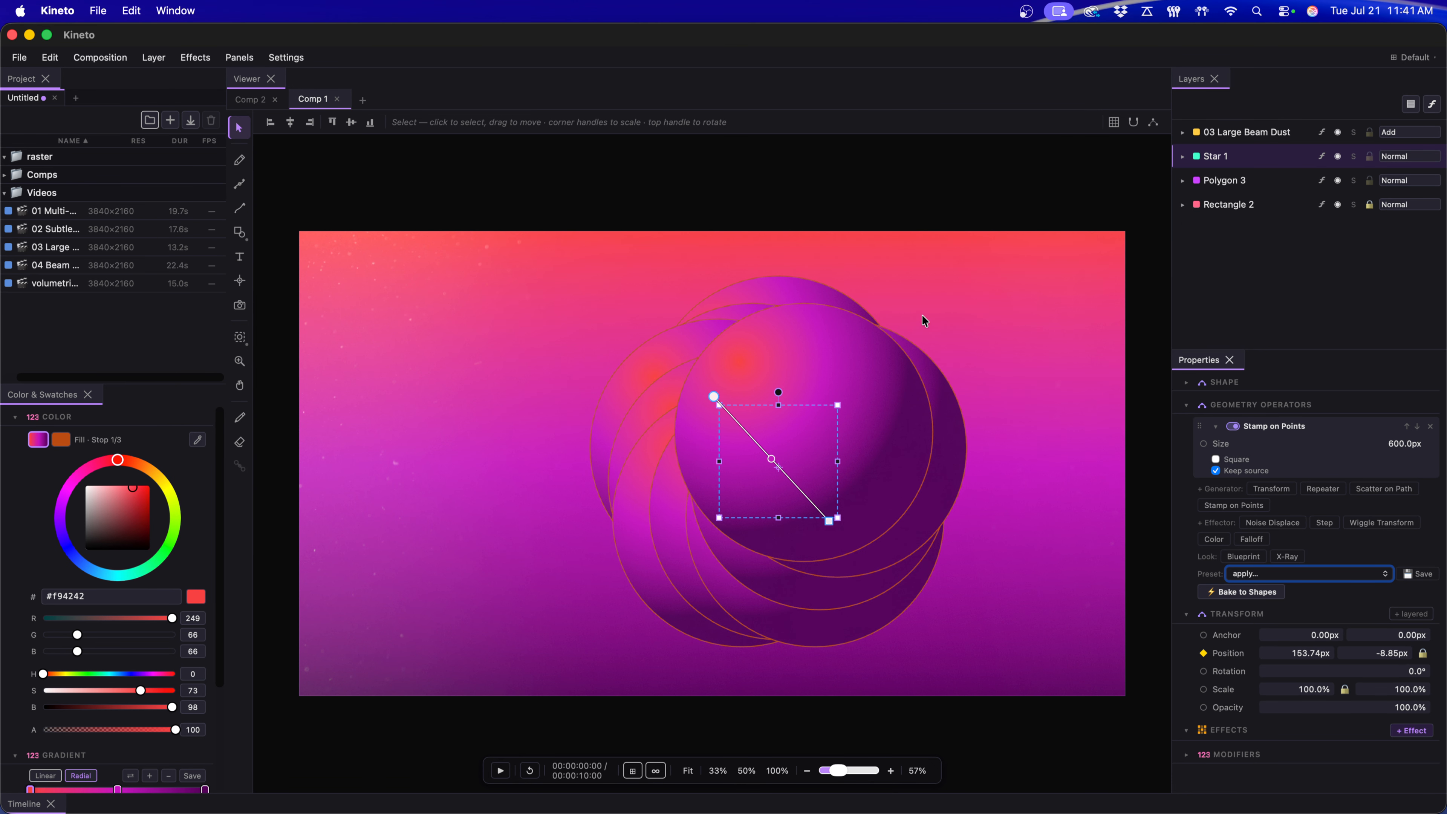
key(super+Tab)
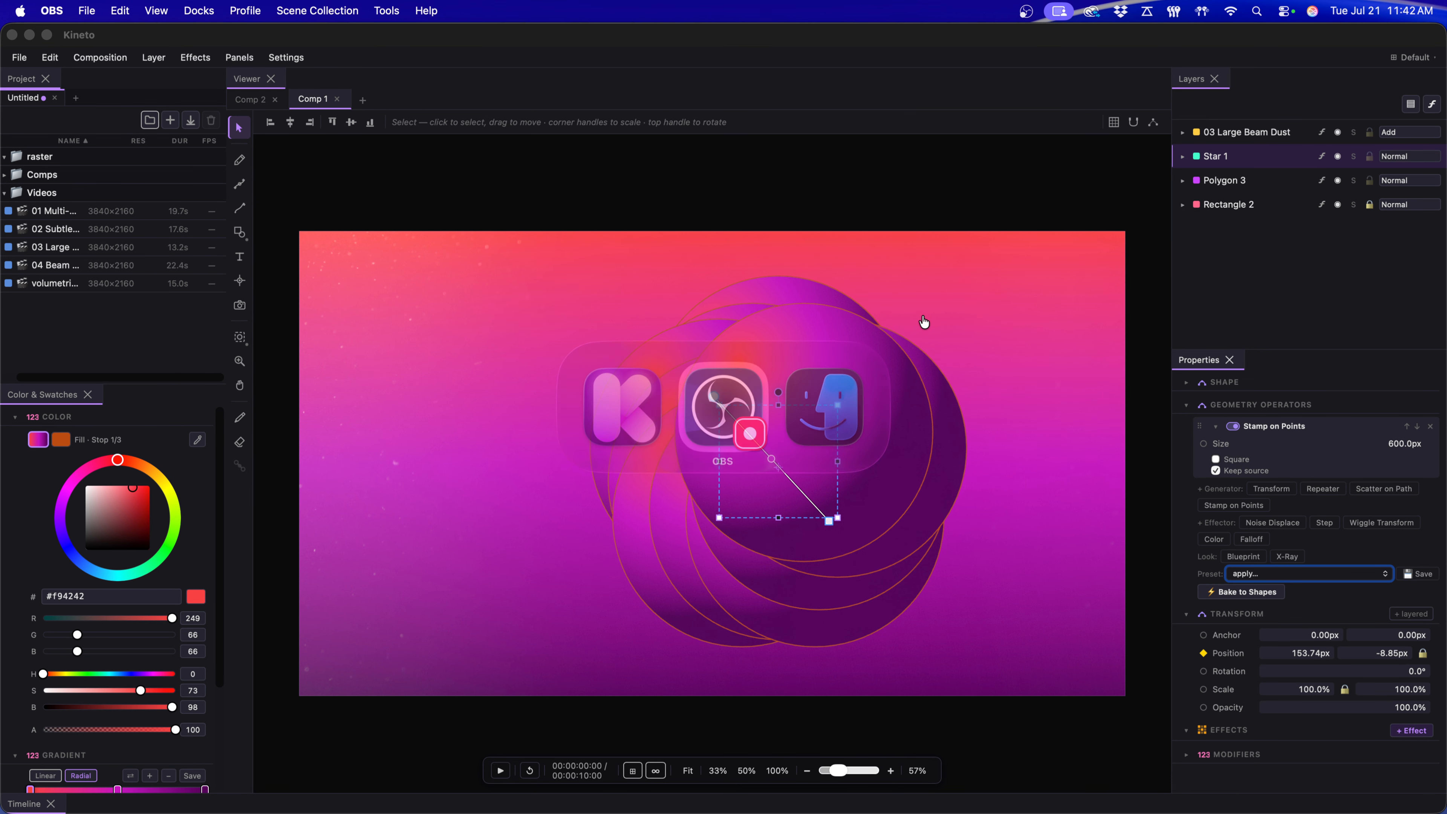